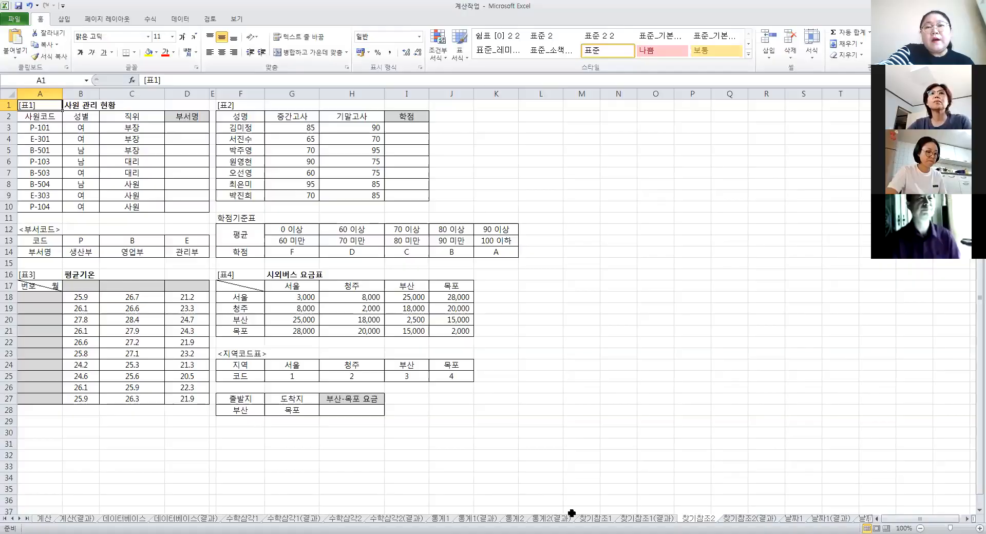
Open the 날짜1 worksheet and select the first 생년월일 cell, D3, in 표1.
left_click(594, 518)
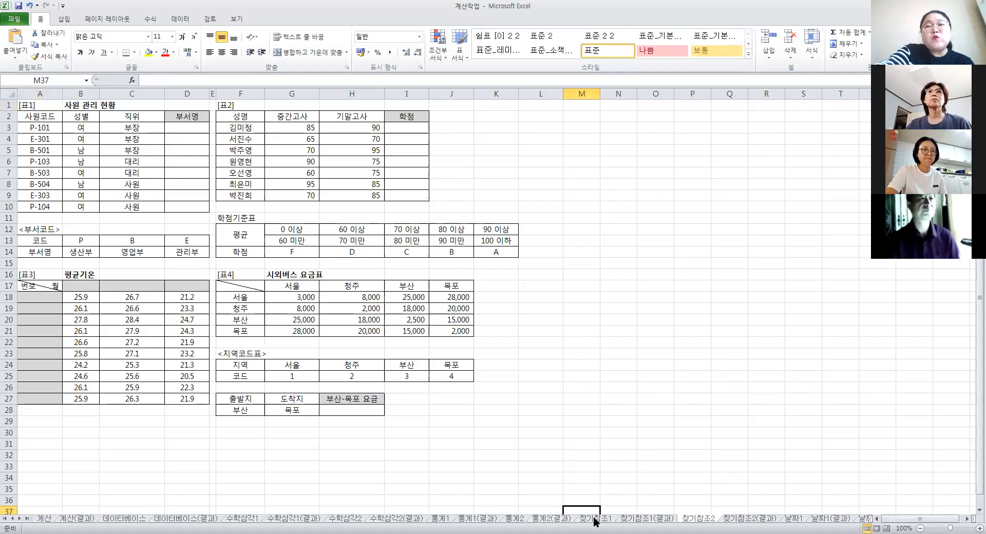
left_click(698, 518)
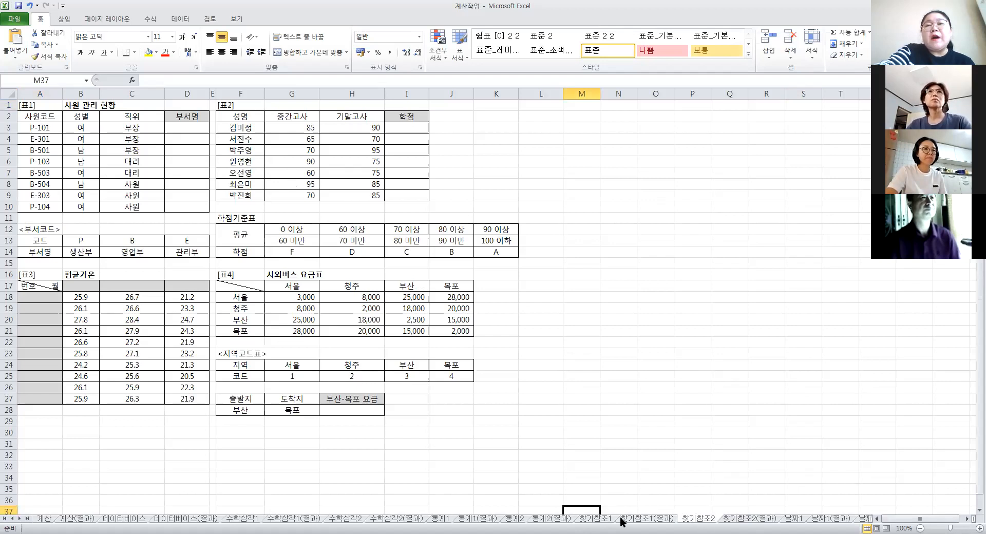
left_click(792, 519)
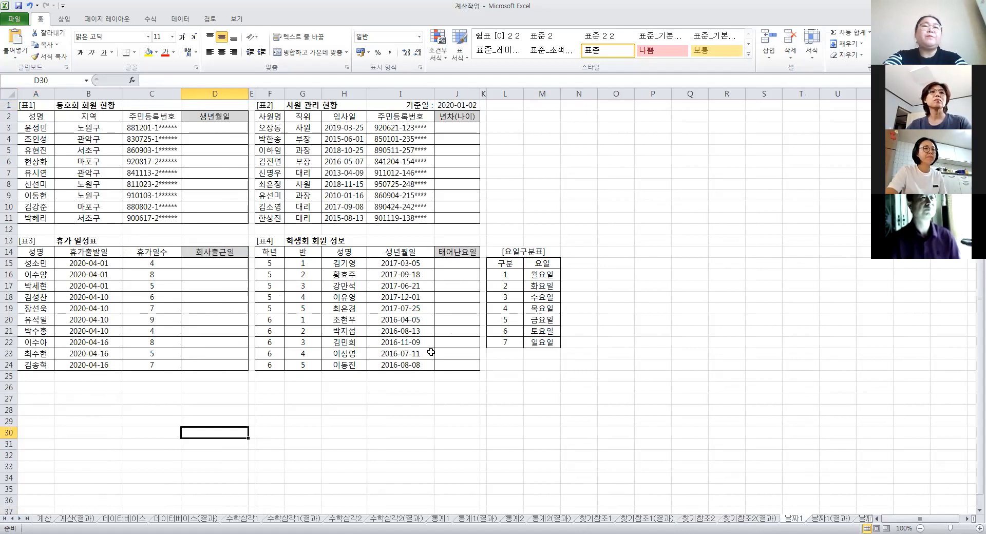
left_click(431, 351)
scroll(412, 323, "up", 2, "ctrl")
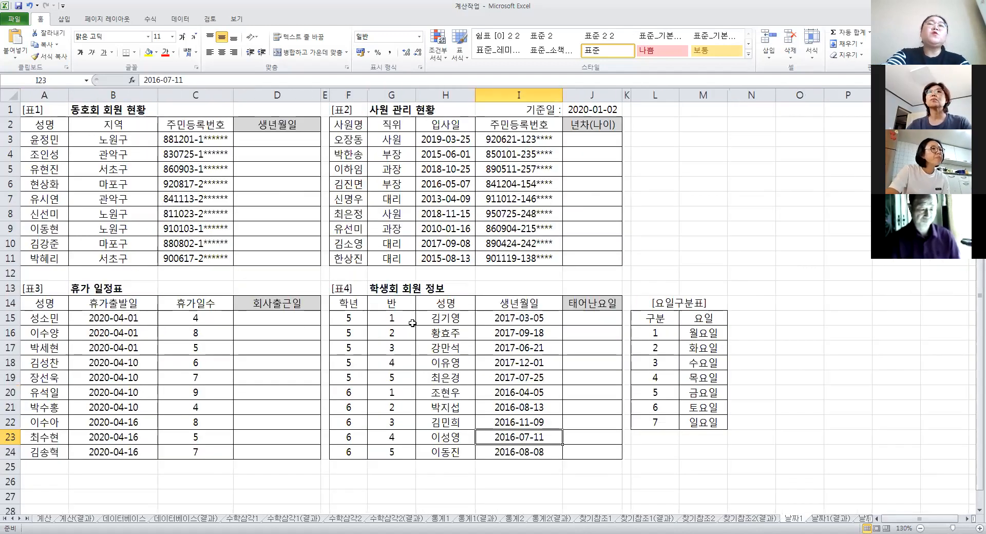
scroll(413, 323, "up", 1, "ctrl")
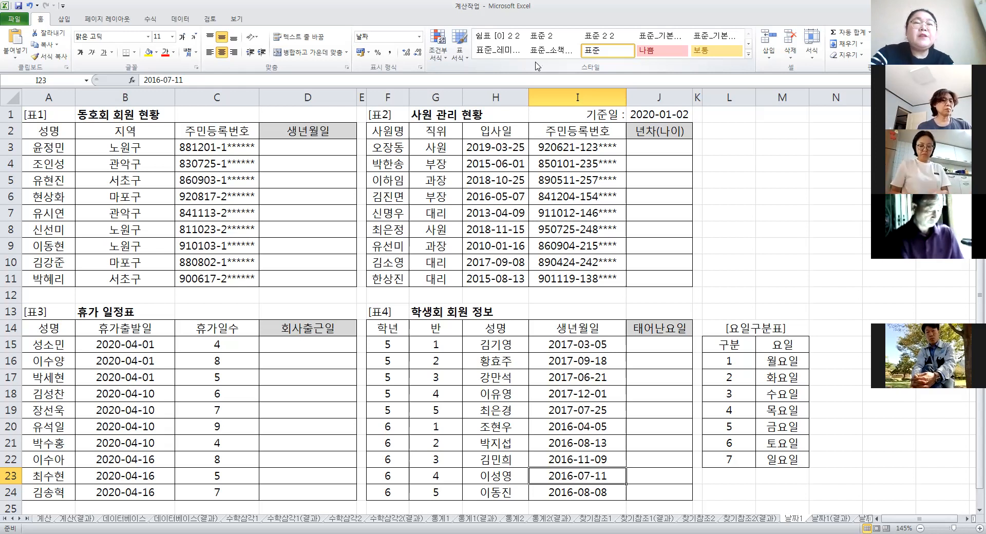
left_click(470, 201)
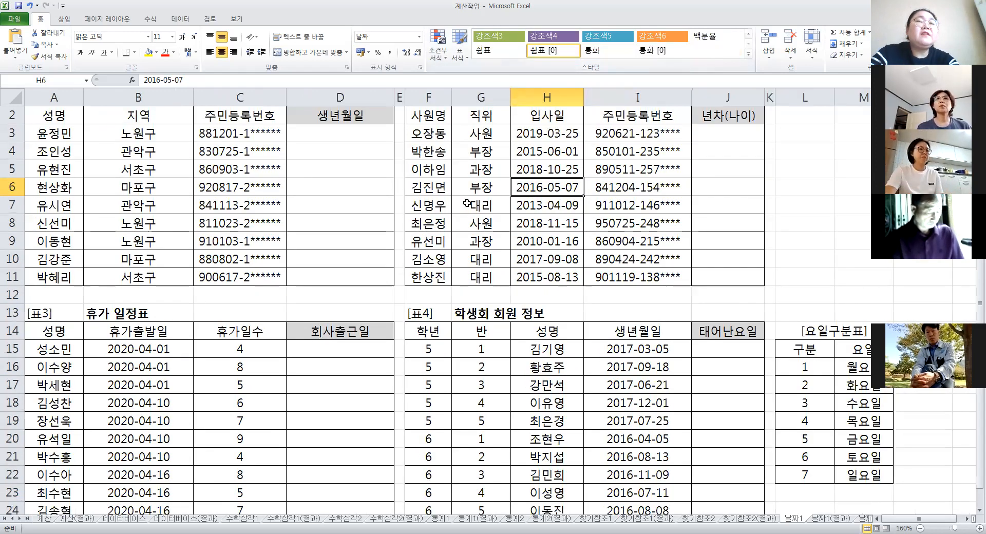
scroll(469, 205, "up", 1, "ctrl")
scroll(468, 206, "up", 1)
left_click(360, 154)
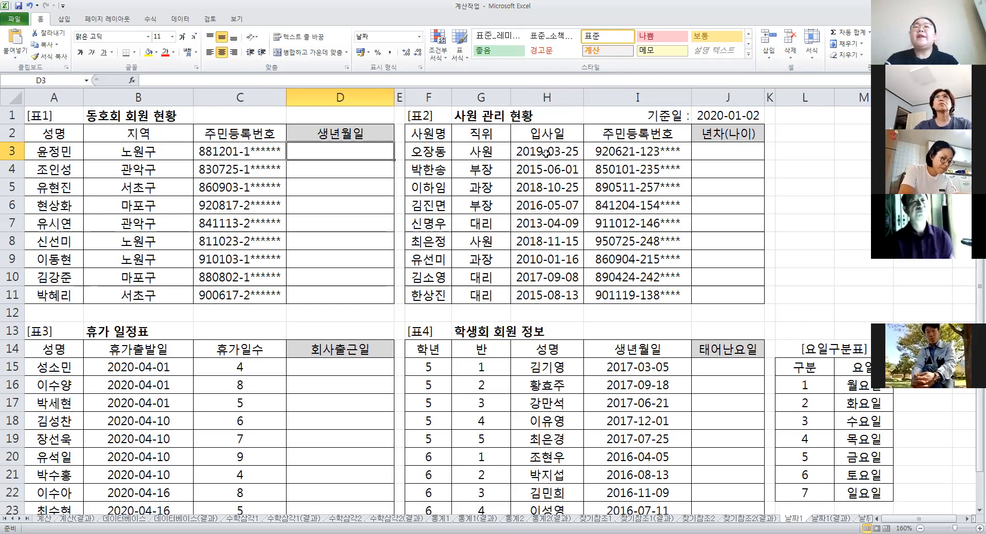
Examine the parts of the 주민등록번호 in C3: the first two digits, the masked ending and the digit after the hyphen.
left_click(259, 150)
double_click(240, 150)
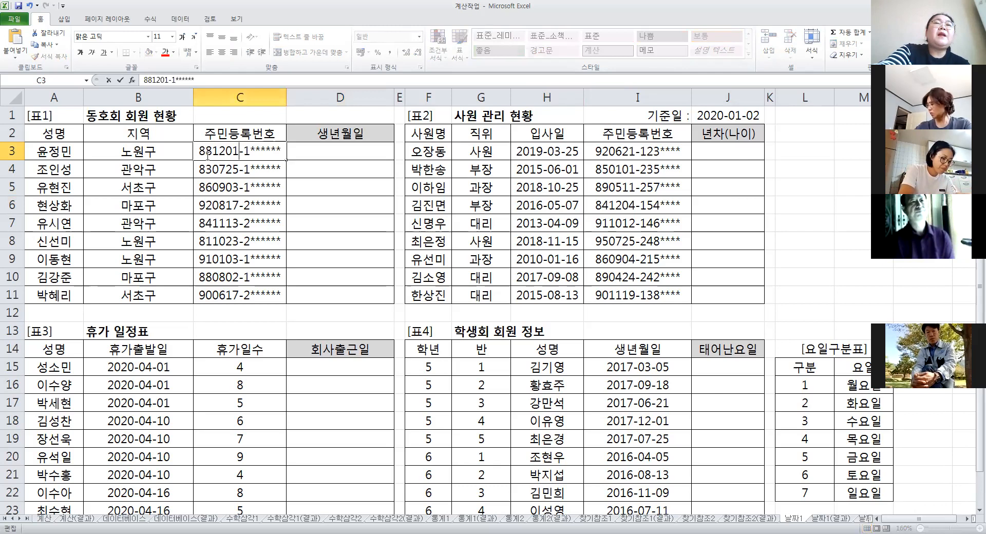
key("shift+Right")
key("shift+Right")
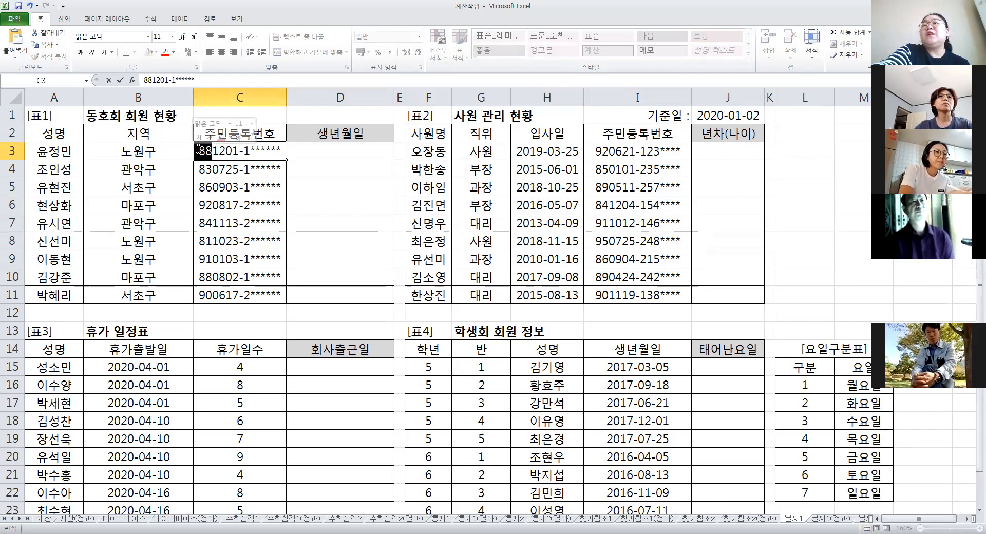
left_click(268, 151)
left_click(267, 184)
left_click(277, 152)
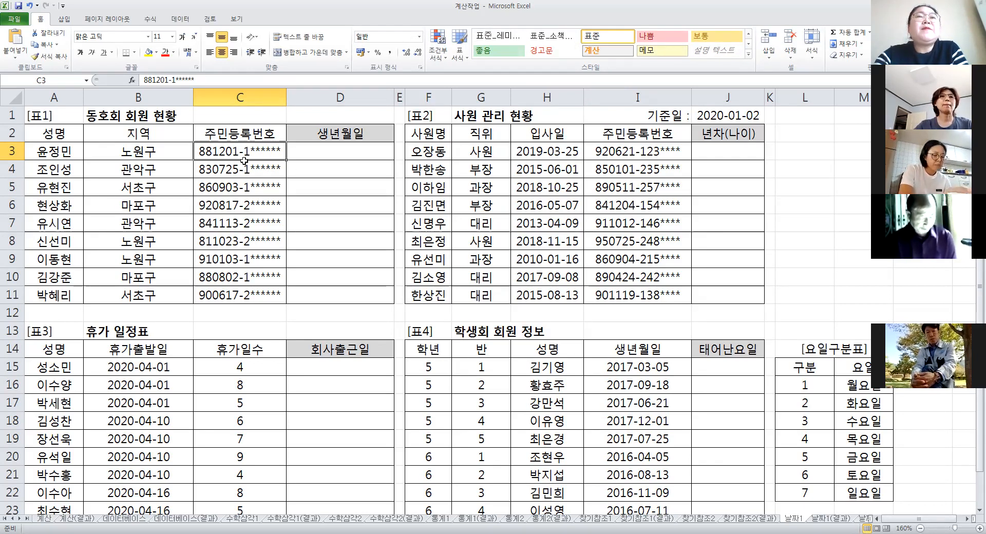
double_click(274, 149)
left_click_drag(271, 150, 280, 151)
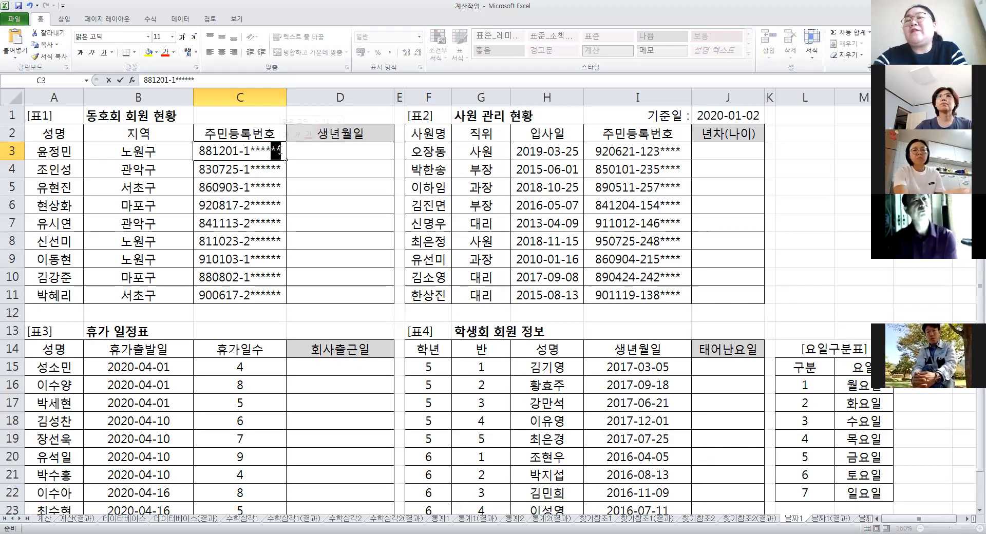
key("Return")
left_click(279, 149)
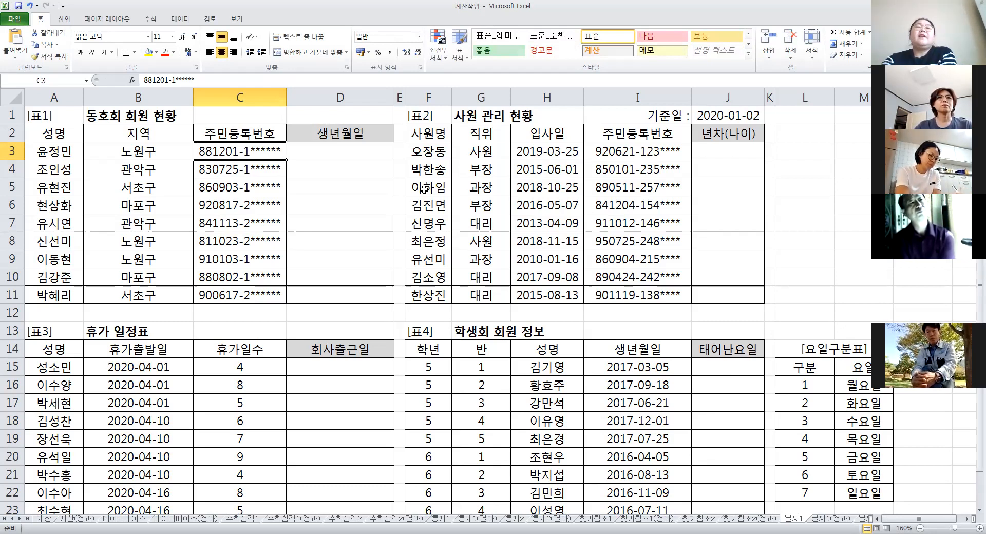
double_click(248, 151)
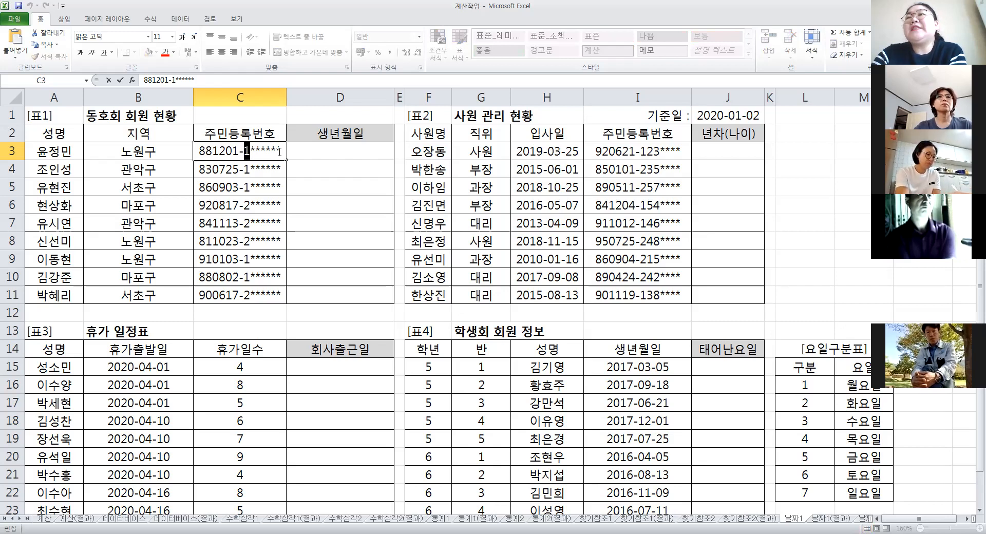
Insert the MID function into cell D3 from the list of all functions.
left_click(339, 150)
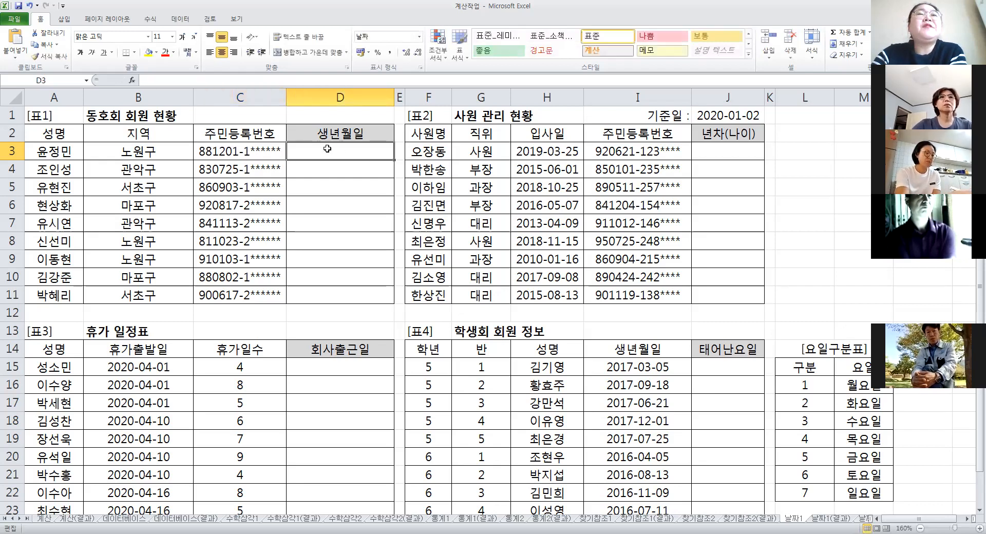
left_click(133, 81)
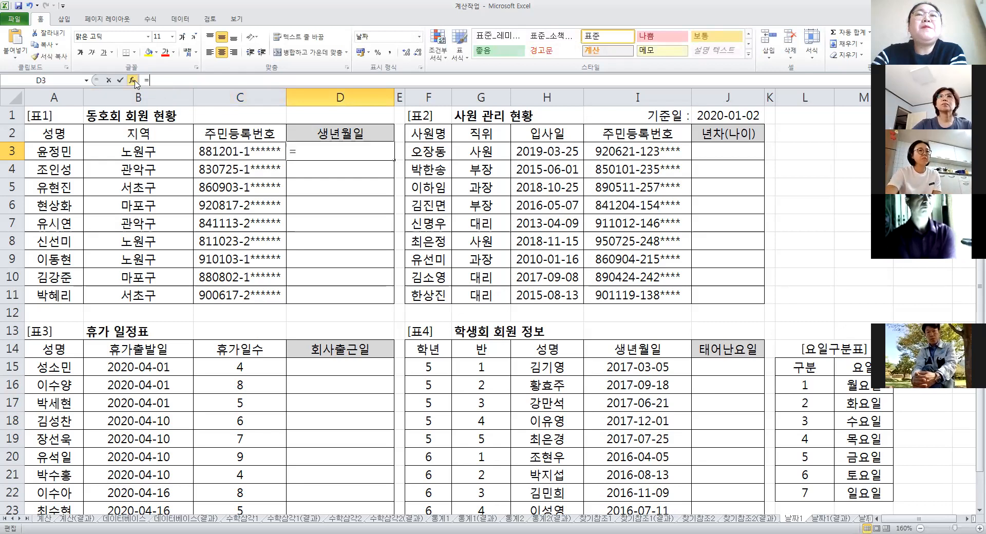
left_click(529, 271)
key("m")
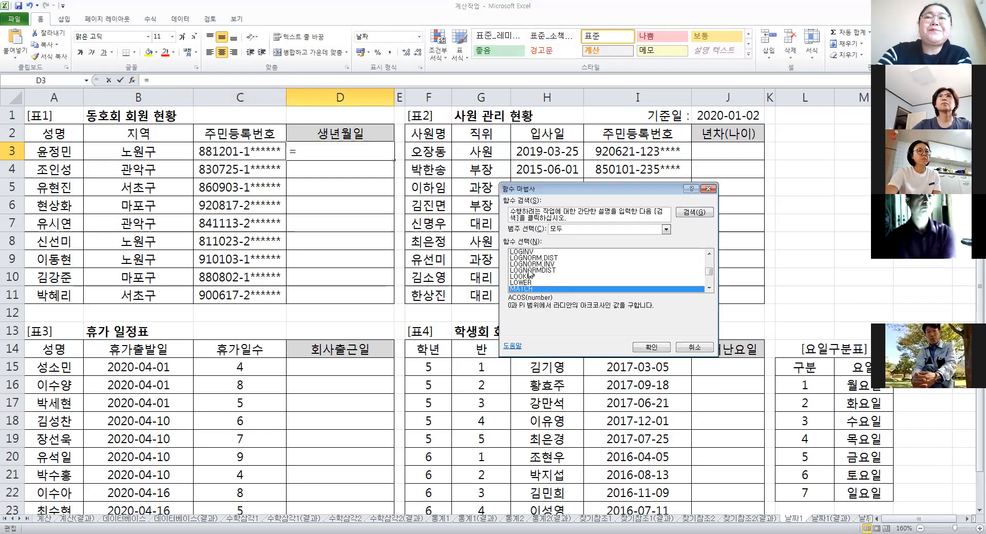
scroll(529, 271, "down", 3)
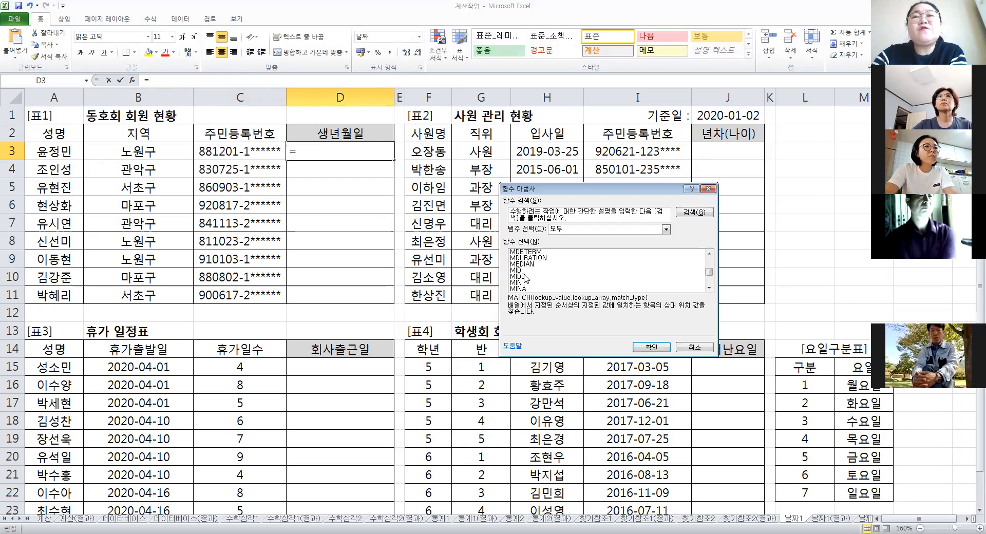
left_click(525, 271)
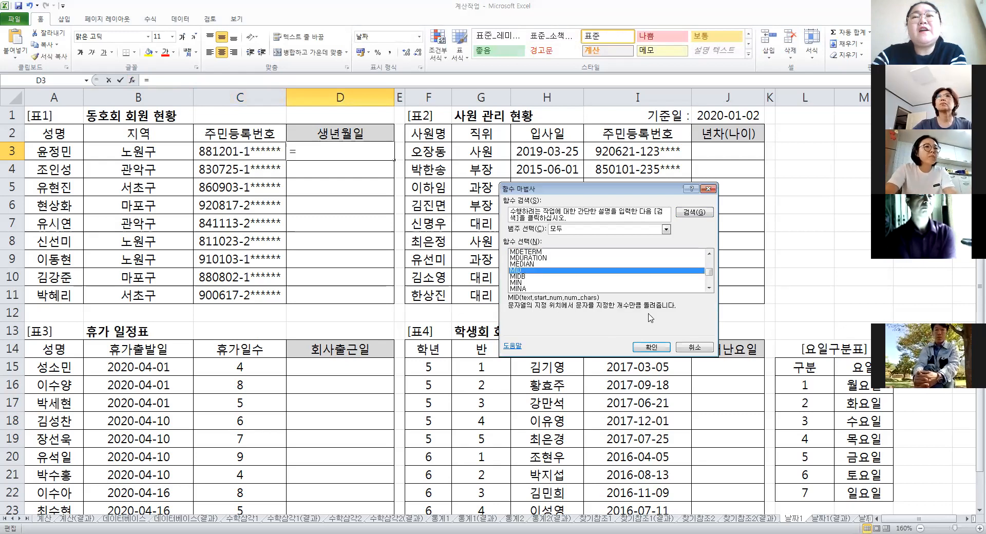
left_click(650, 348)
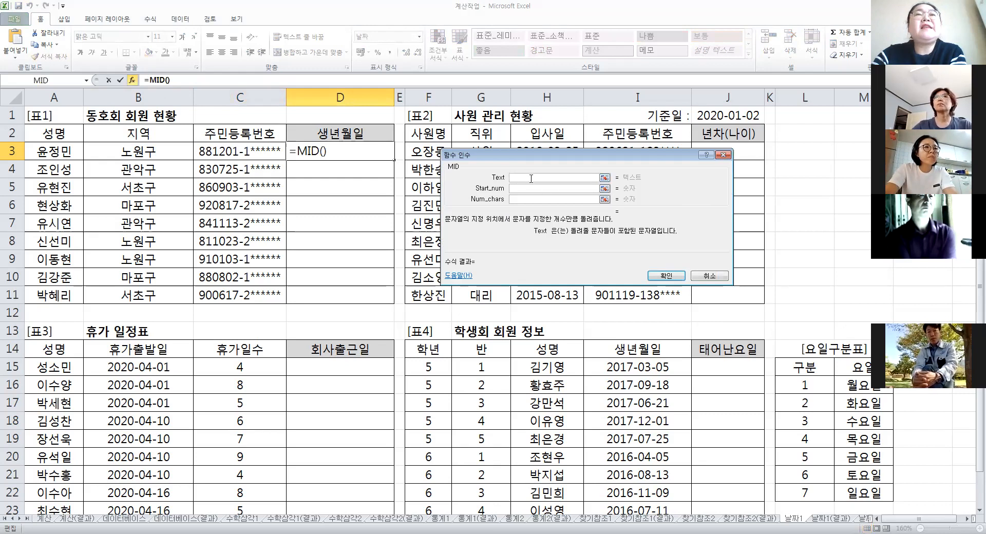
Set the MID arguments to text C3, start position 8 and character count 1.
left_click(242, 149)
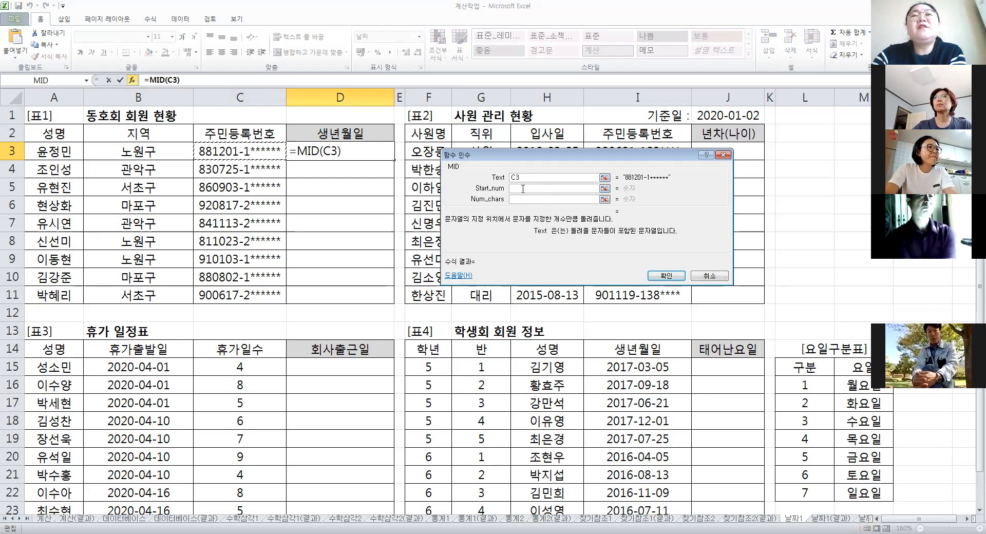
key("Tab")
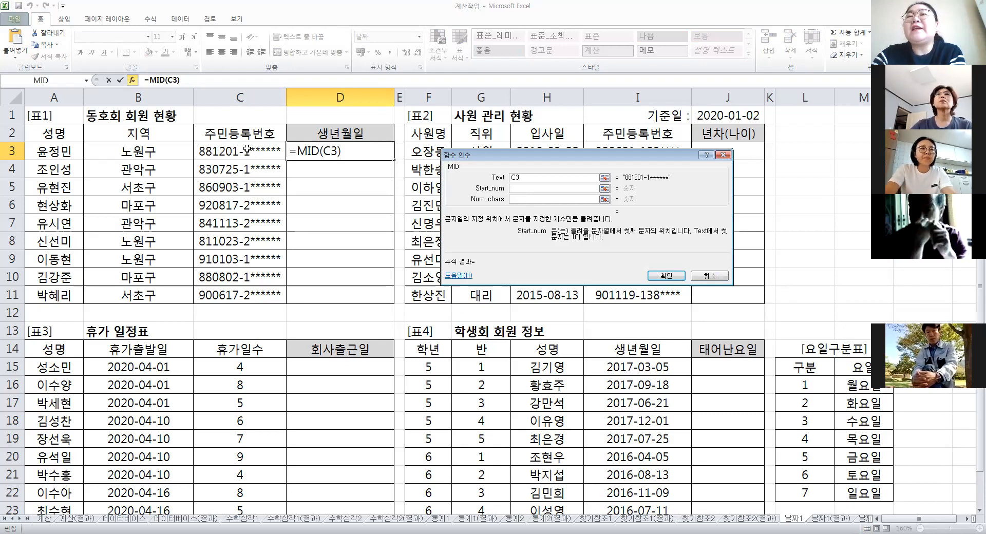
type("8")
left_click(539, 199)
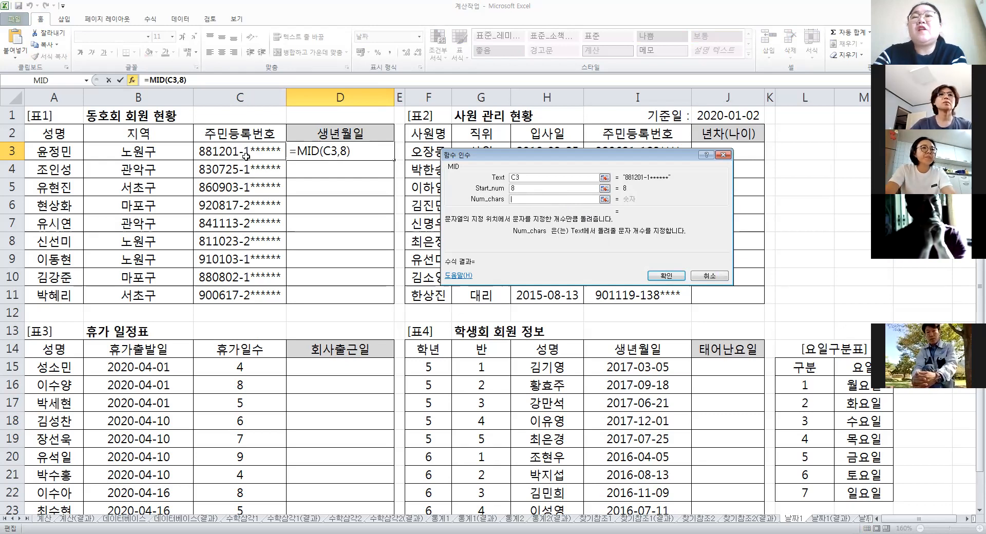
type("1")
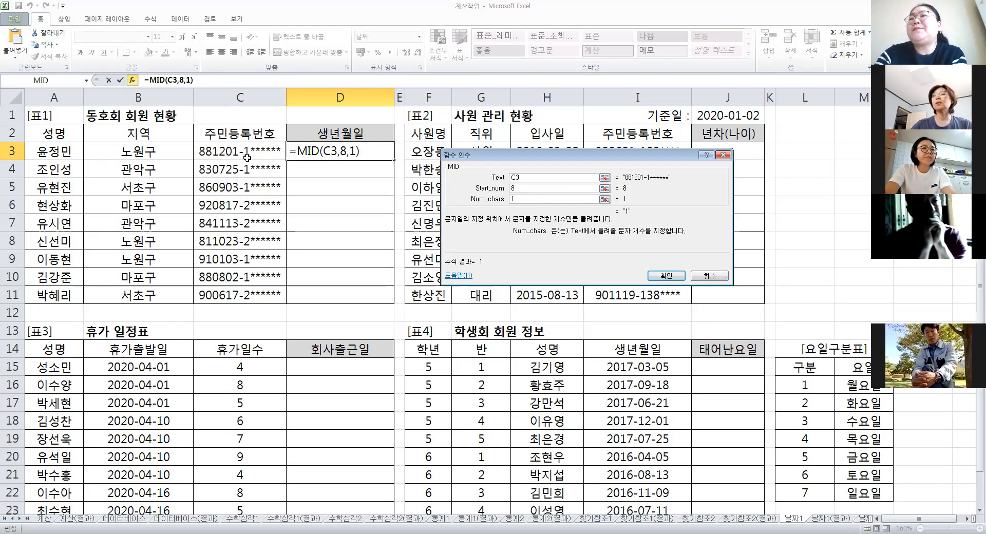
Change the MID start position to 1 and character count to 2, and discard the function.
left_click_drag(534, 177, 492, 199)
left_click(510, 189)
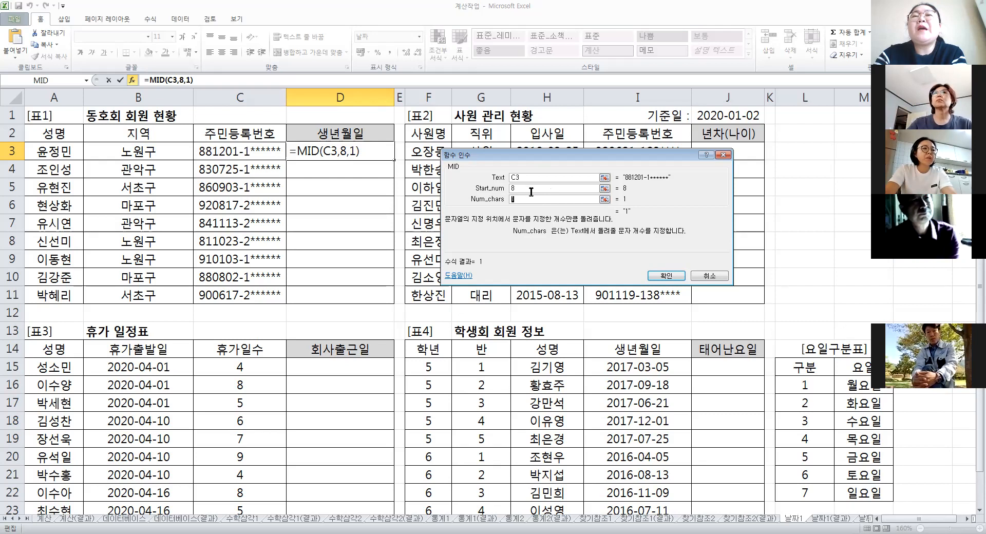
key("shift+Tab")
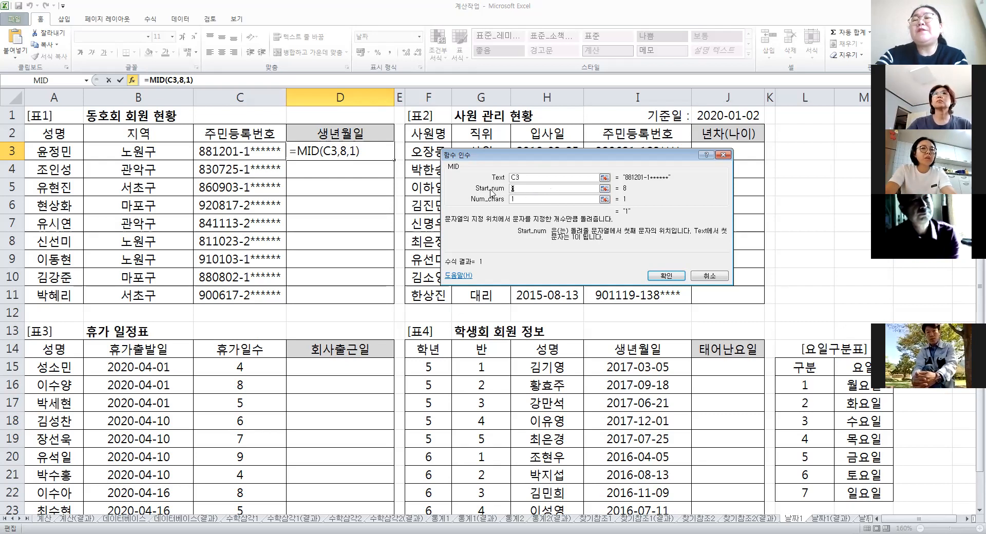
type("1")
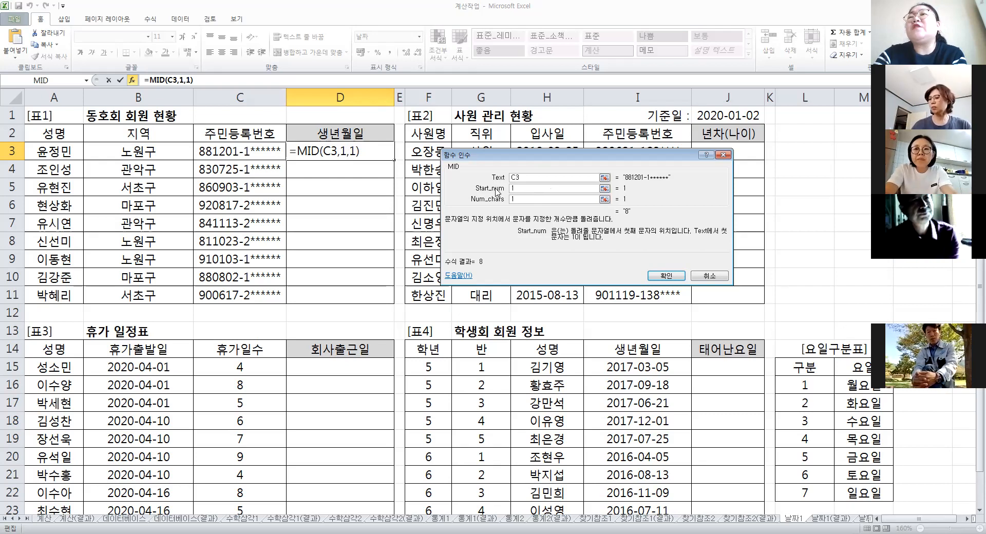
left_click_drag(529, 199, 484, 199)
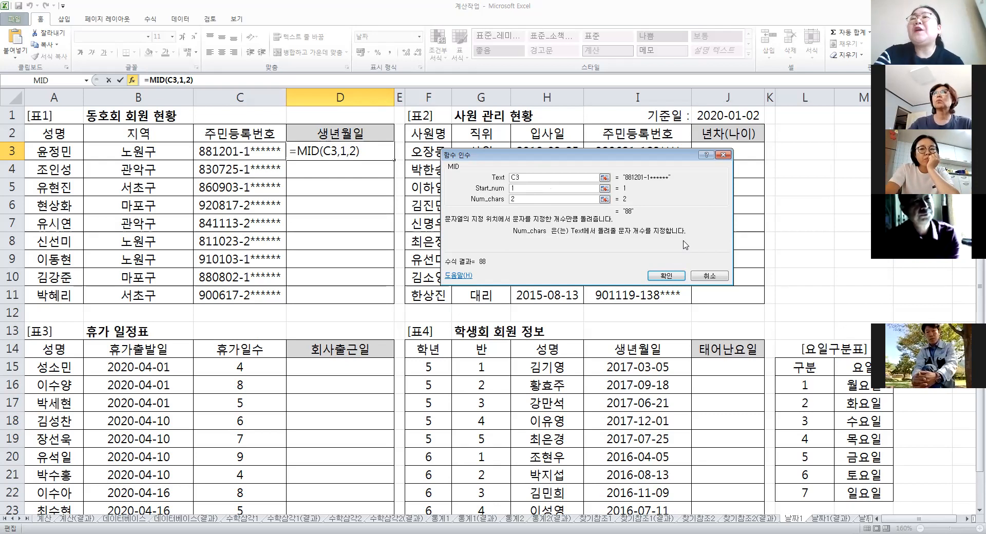
left_click(719, 280)
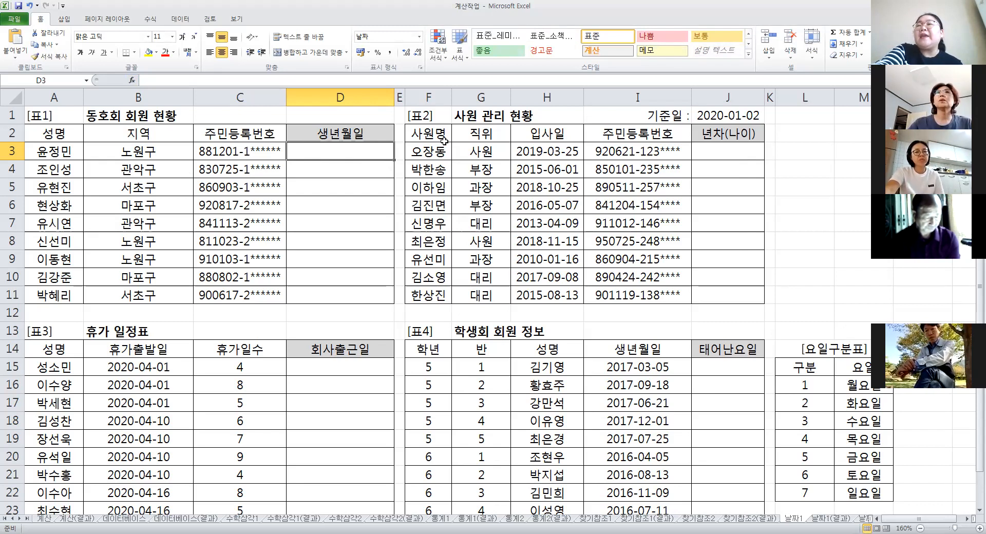
Insert the DATE function into cell D3 from the function list.
left_click(132, 81)
left_click(524, 231)
key("d")
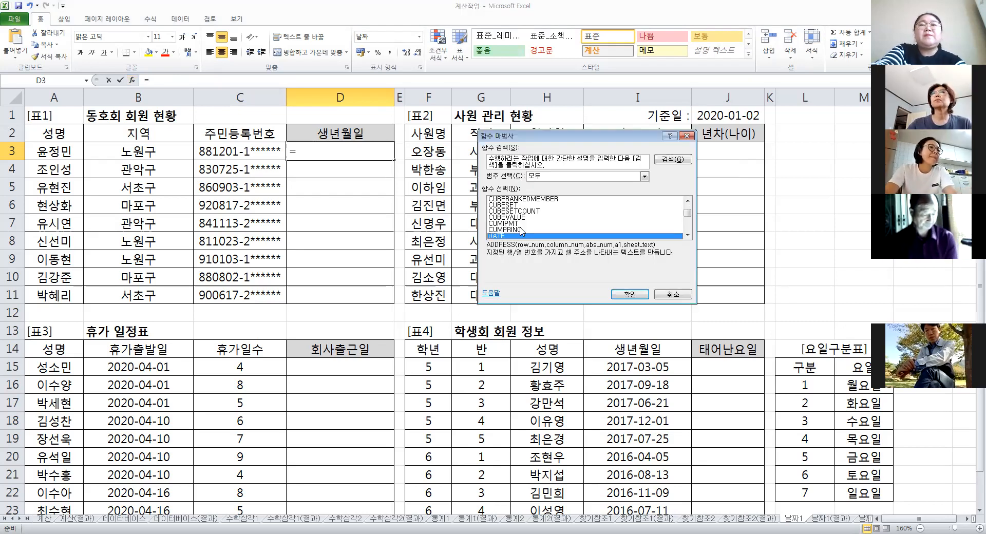
left_click(622, 294)
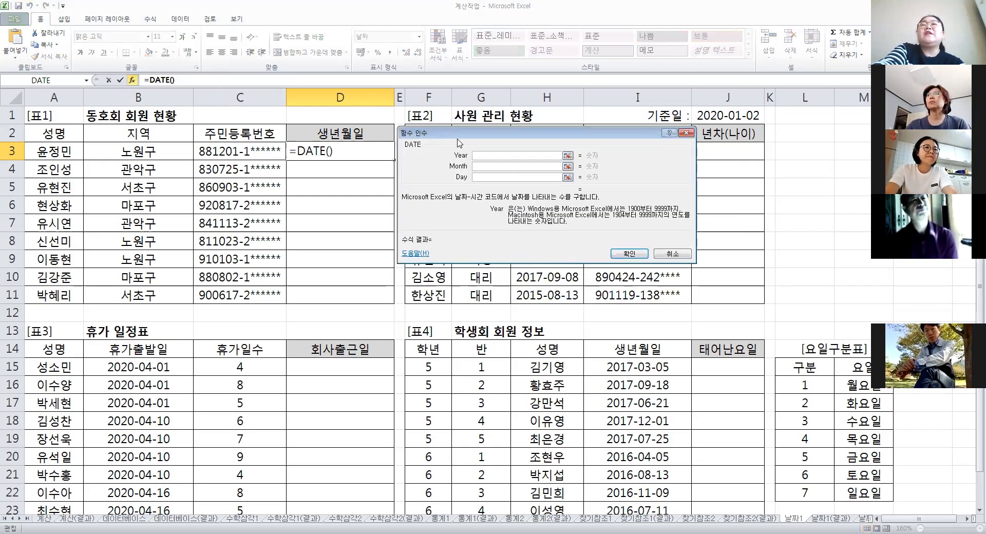
Set the DATE function's Year argument to a nested MID with text C3, start position 1 and character count 2.
left_click(481, 167)
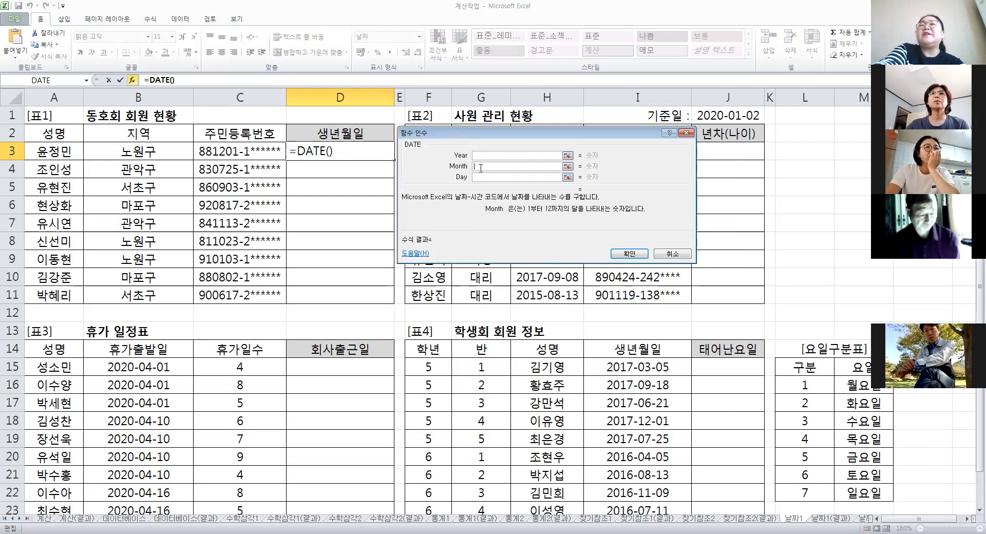
left_click(482, 155)
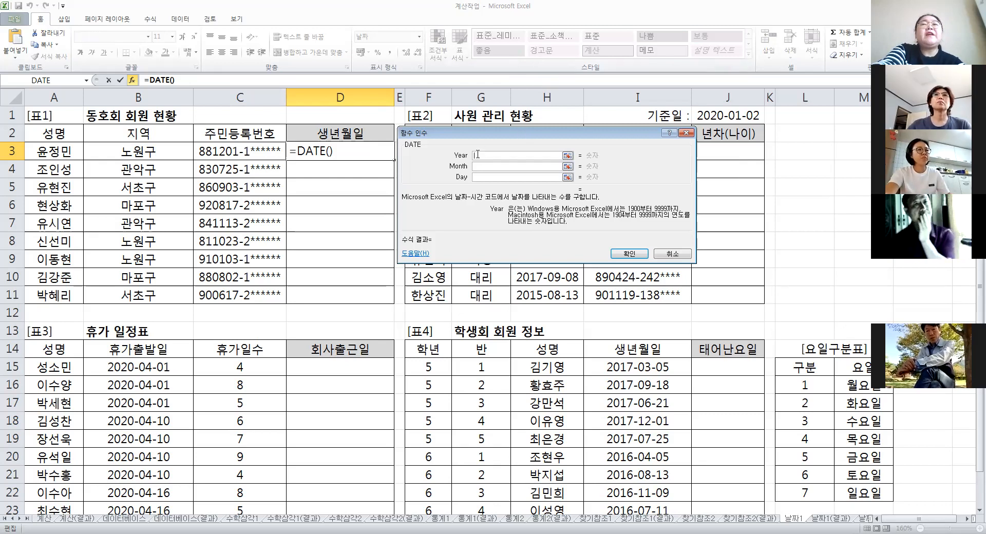
left_click(87, 80)
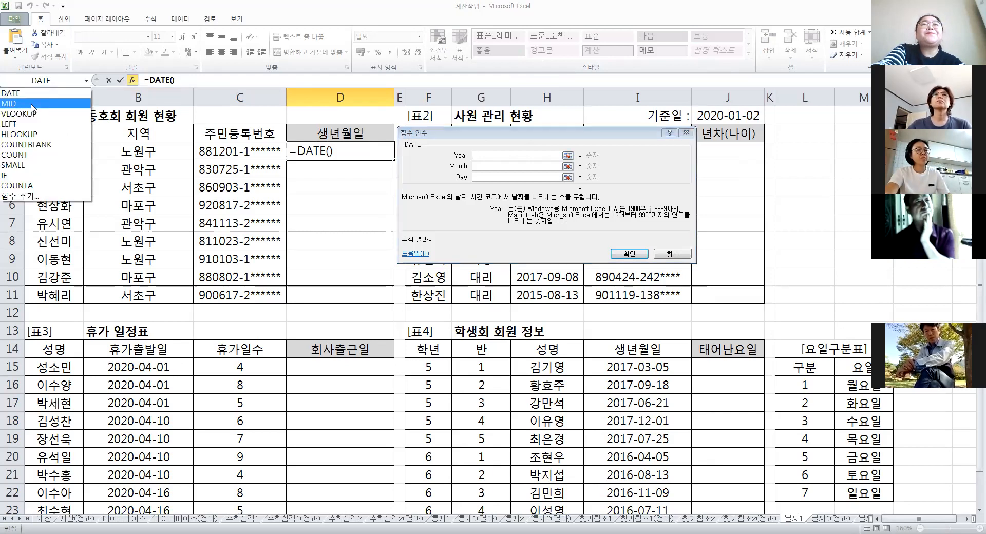
left_click(31, 102)
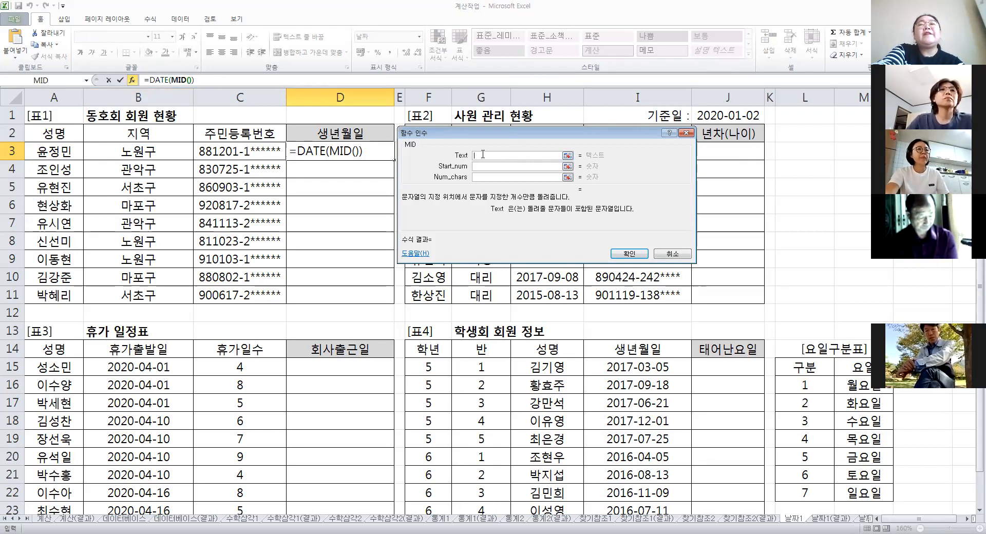
left_click(255, 152)
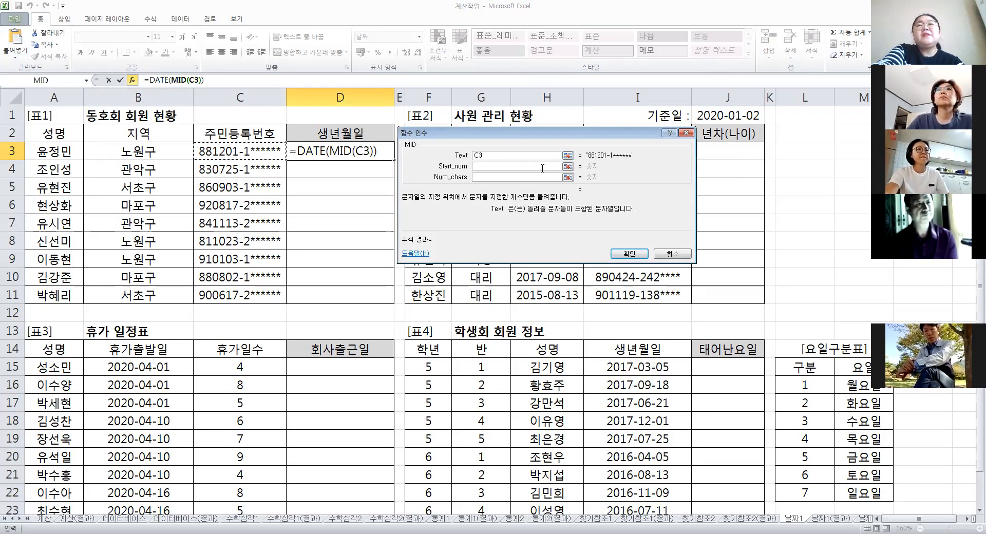
left_click(492, 165)
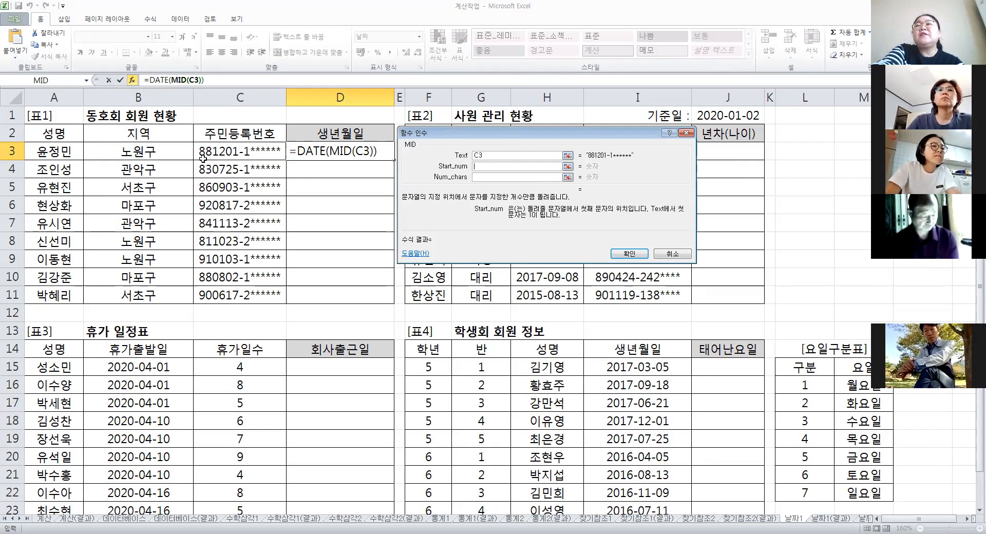
type("1")
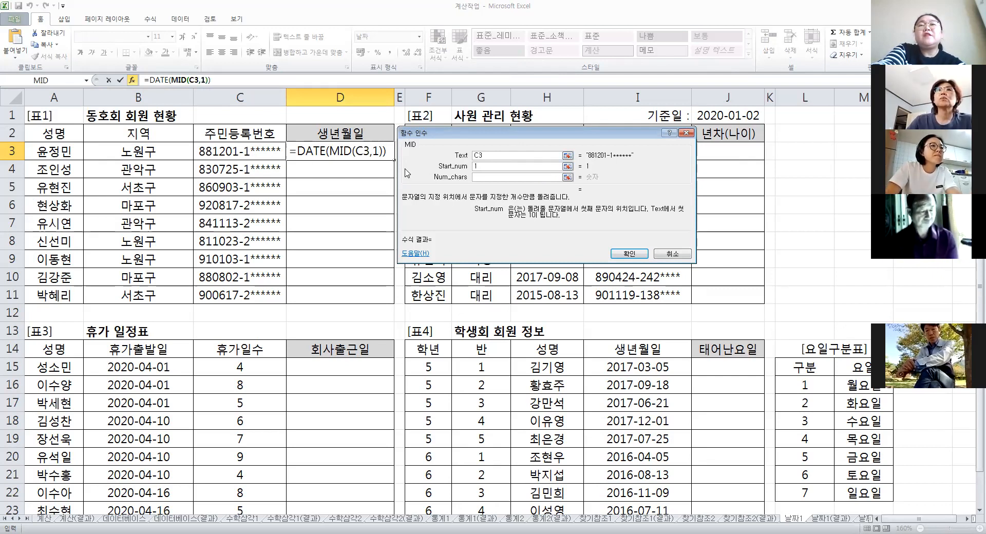
left_click(475, 176)
type("2")
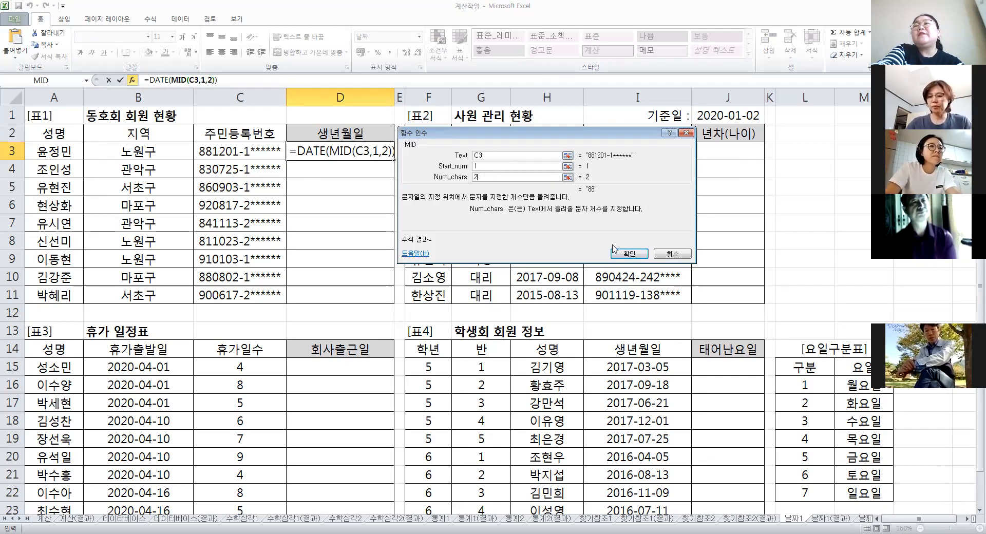
left_click(162, 79)
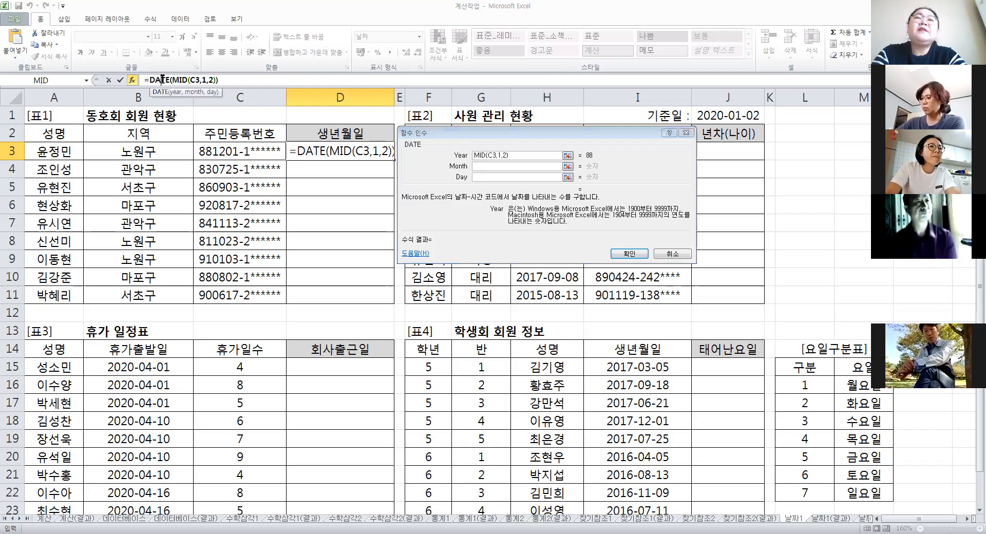
Set the DATE function's Month argument to a nested MID with text C3, start position 3 and character count 2.
left_click(484, 166)
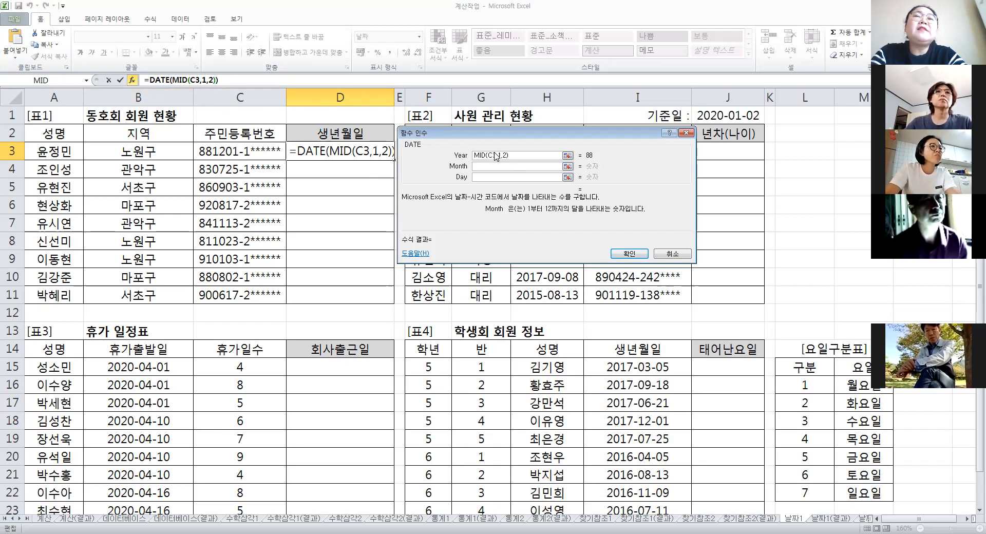
left_click(481, 166)
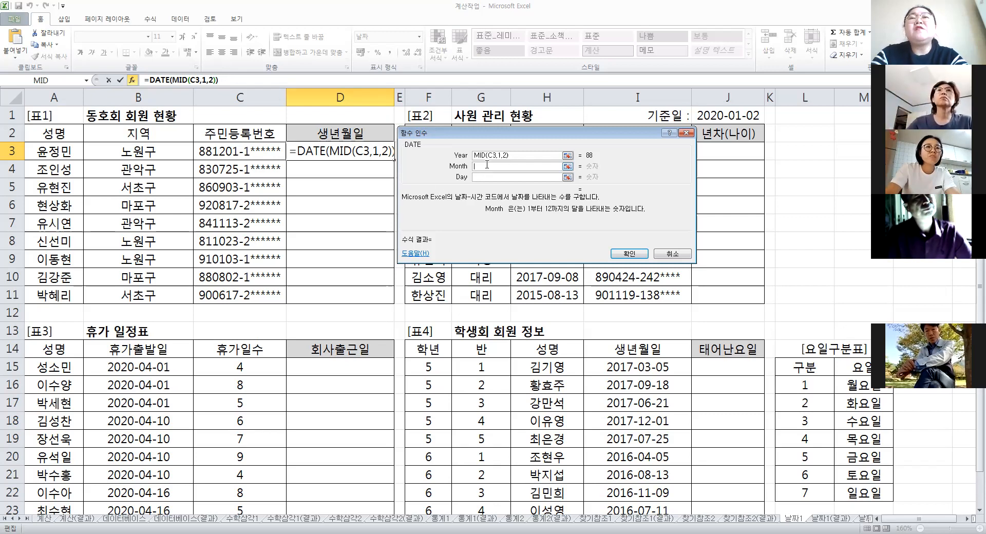
left_click(86, 81)
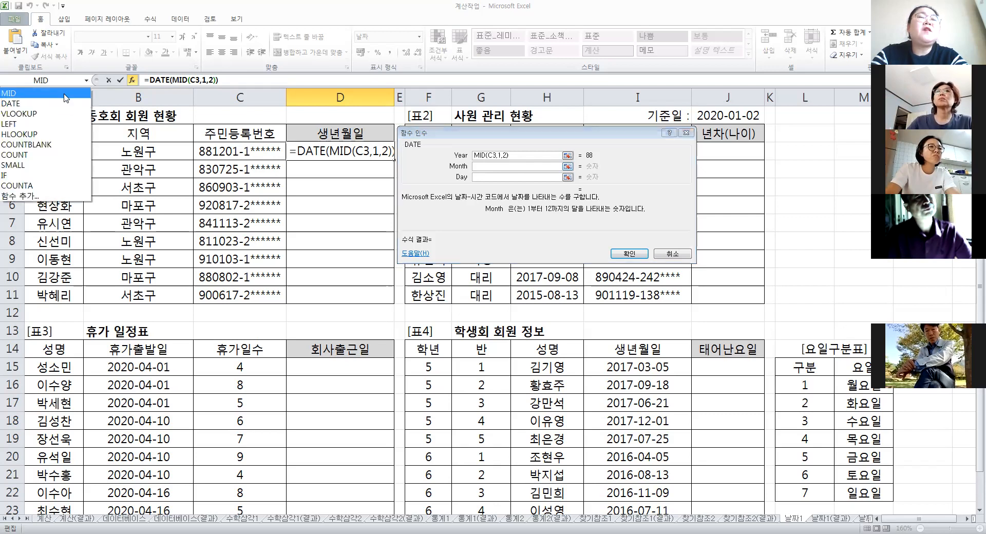
left_click(66, 94)
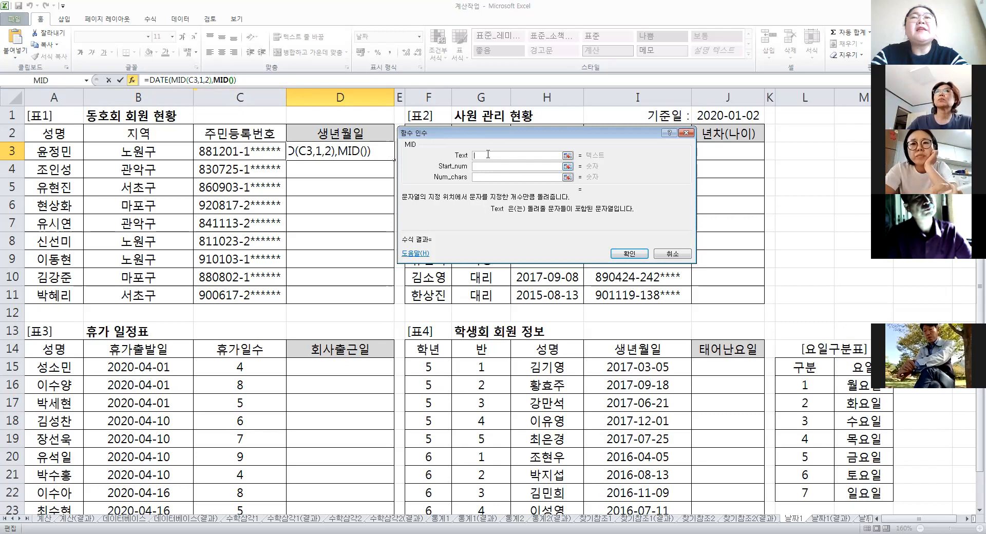
left_click(271, 149)
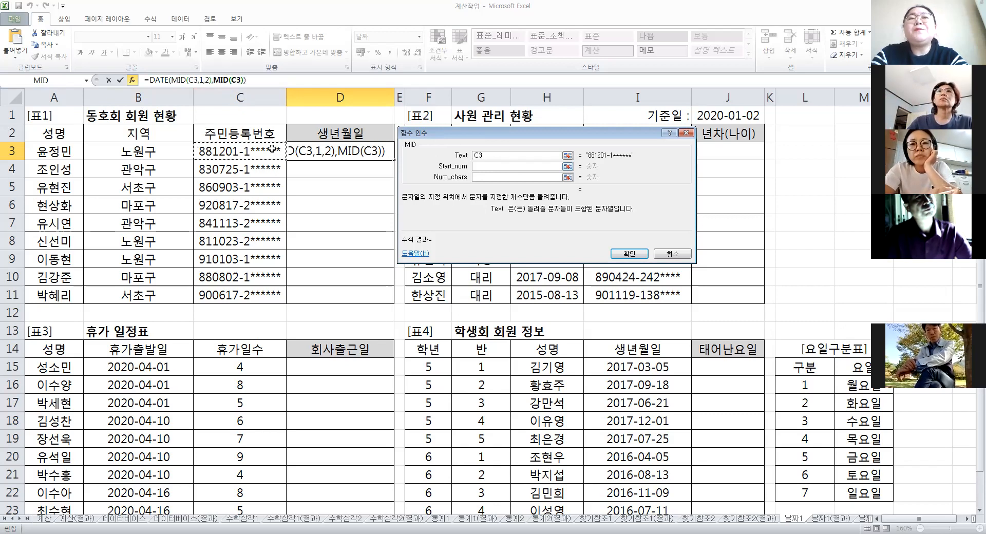
left_click(497, 166)
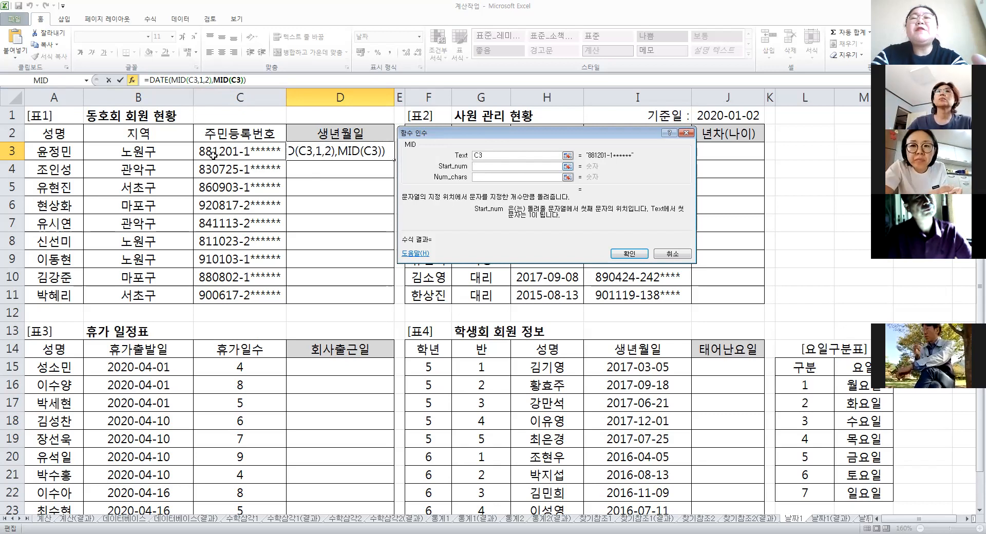
type("3")
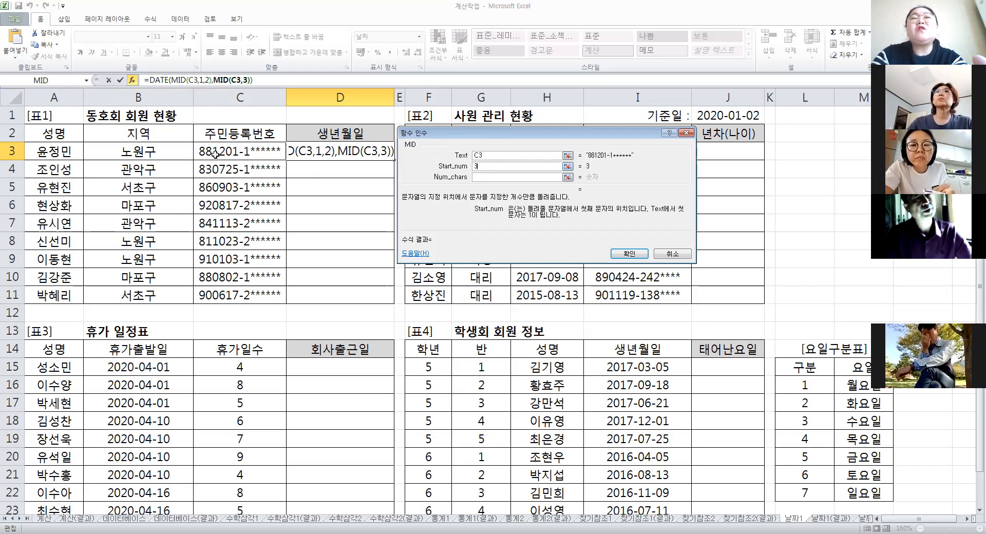
left_click(473, 177)
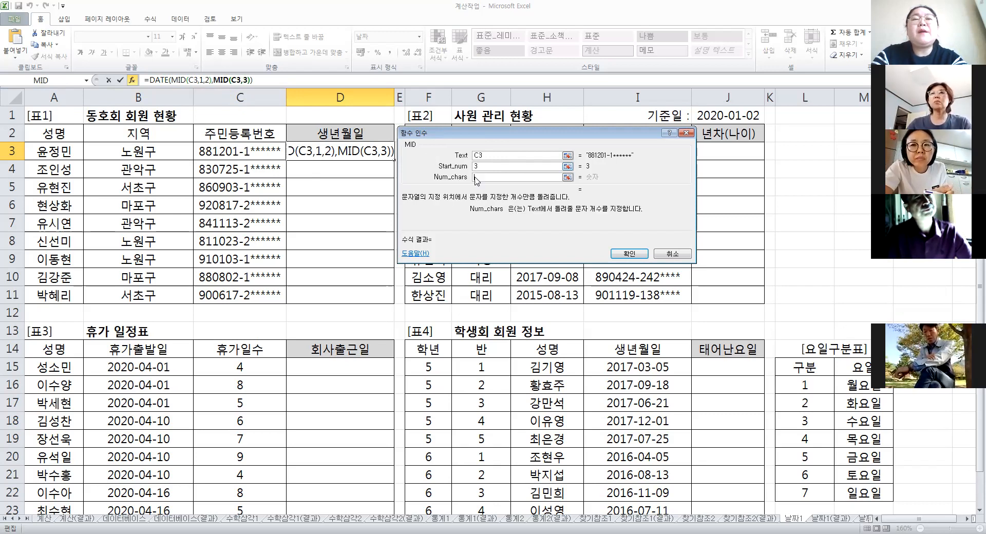
type("2")
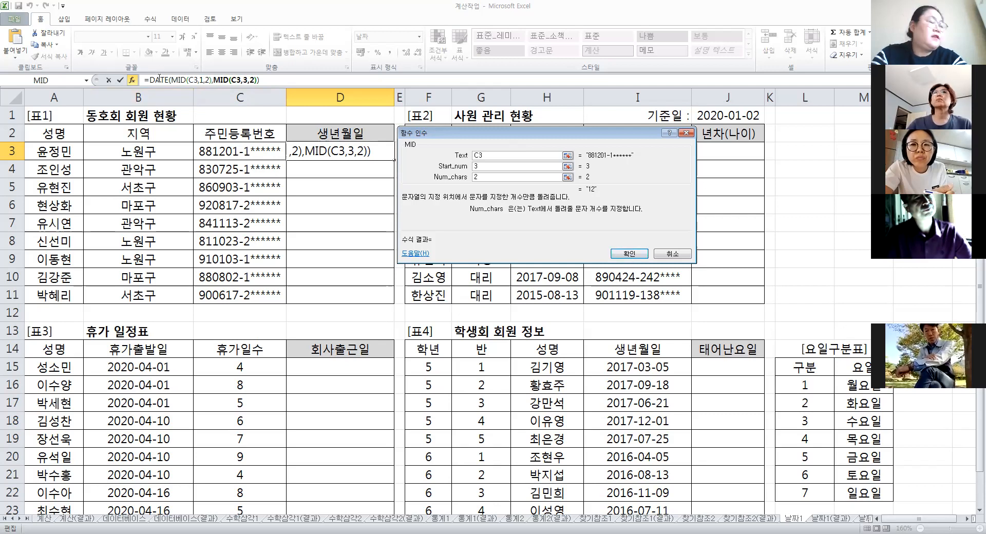
left_click(160, 78)
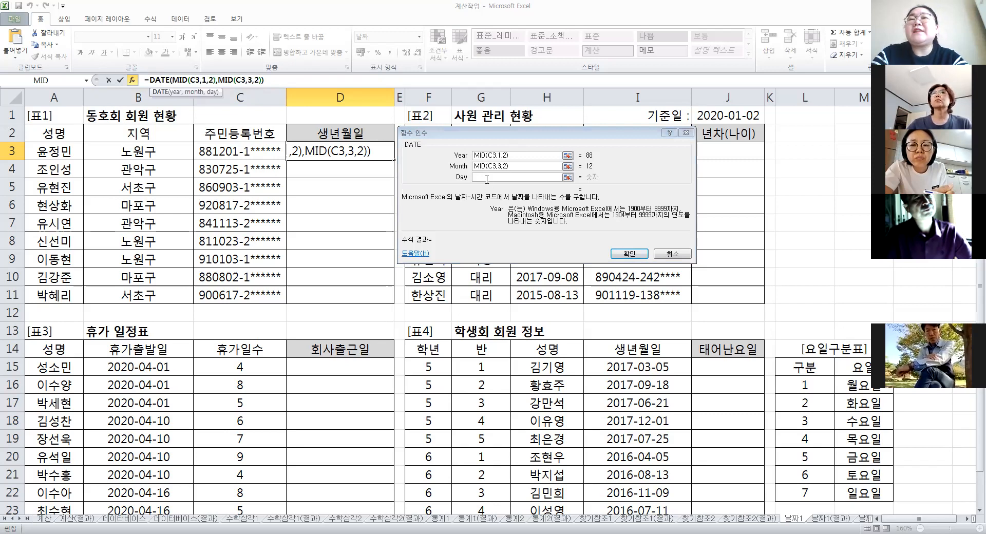
Set the Day argument to a nested MID with text C3, start position 5 and character count 2, and enter the formula in D3.
left_click(486, 178)
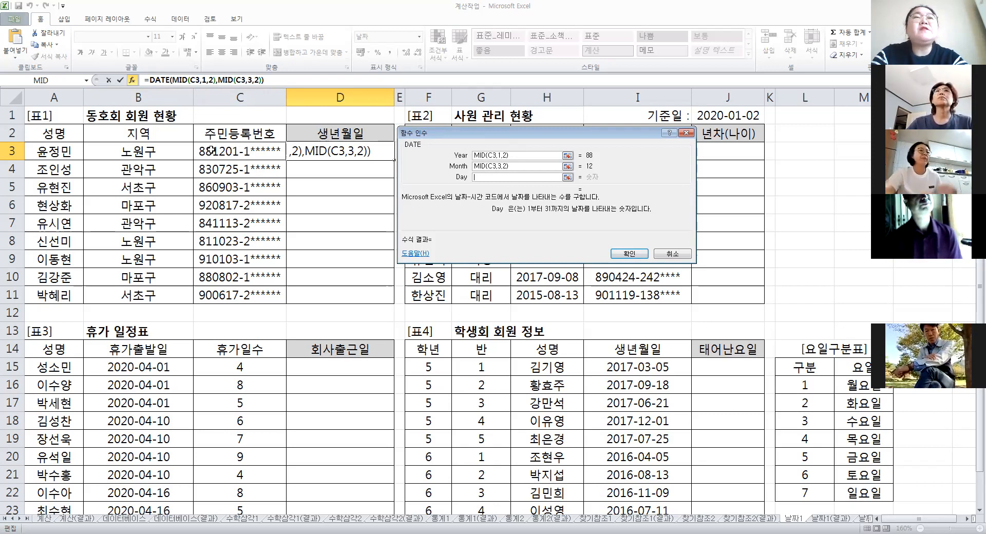
left_click(87, 80)
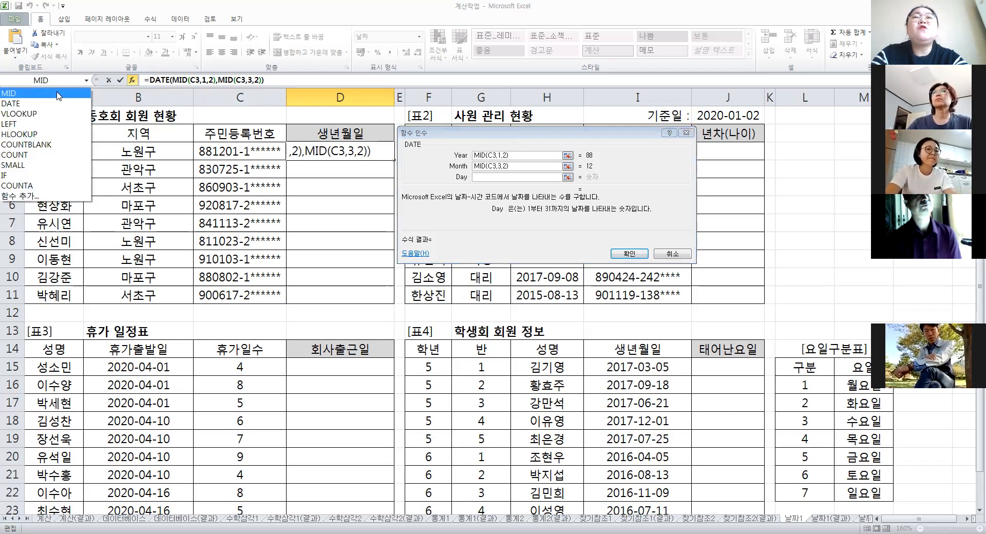
left_click(59, 95)
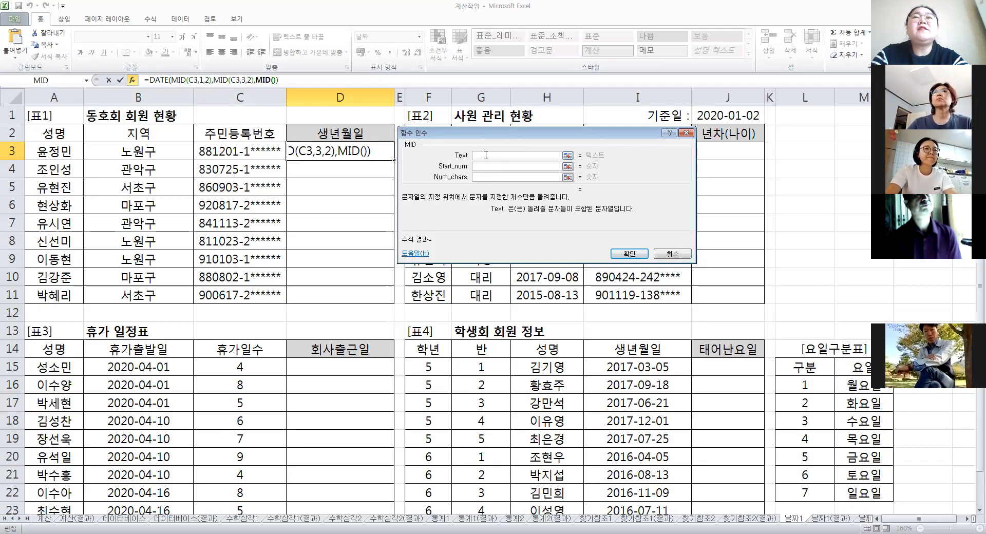
left_click(234, 150)
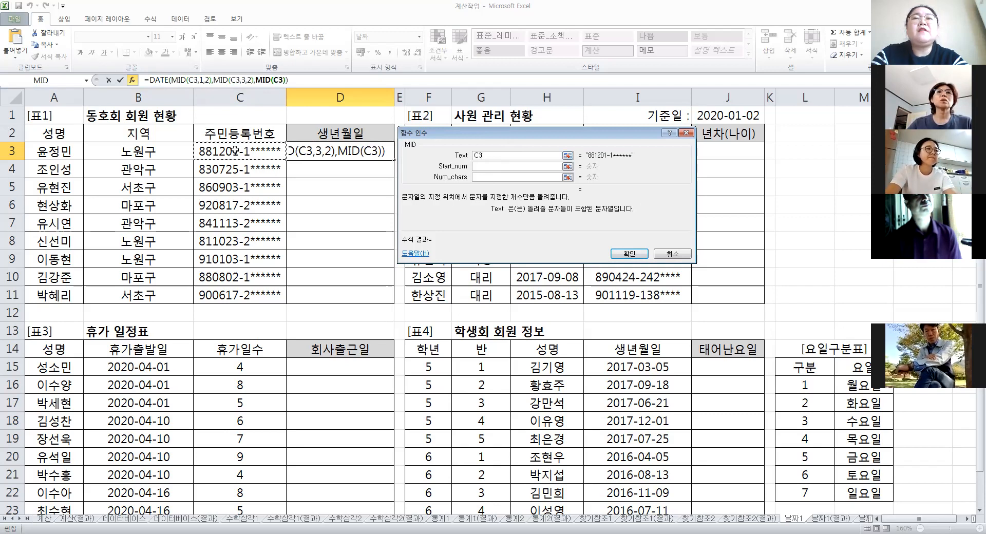
left_click(482, 165)
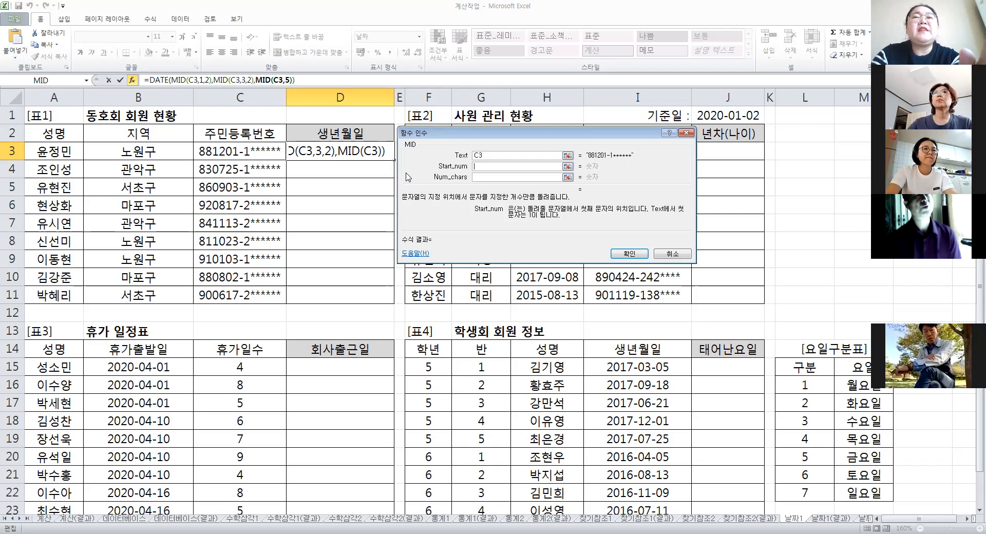
type("5")
left_click(476, 178)
type("2")
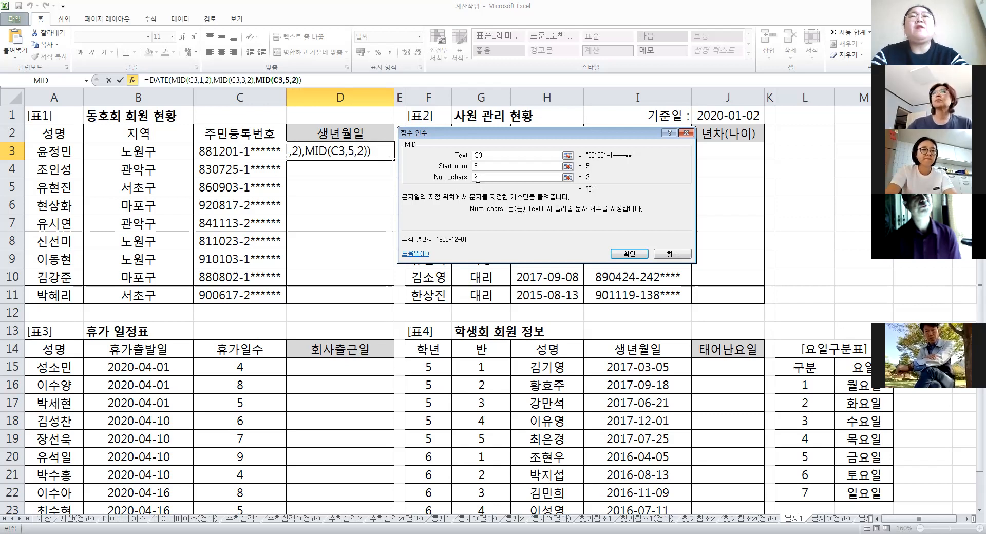
left_click(163, 81)
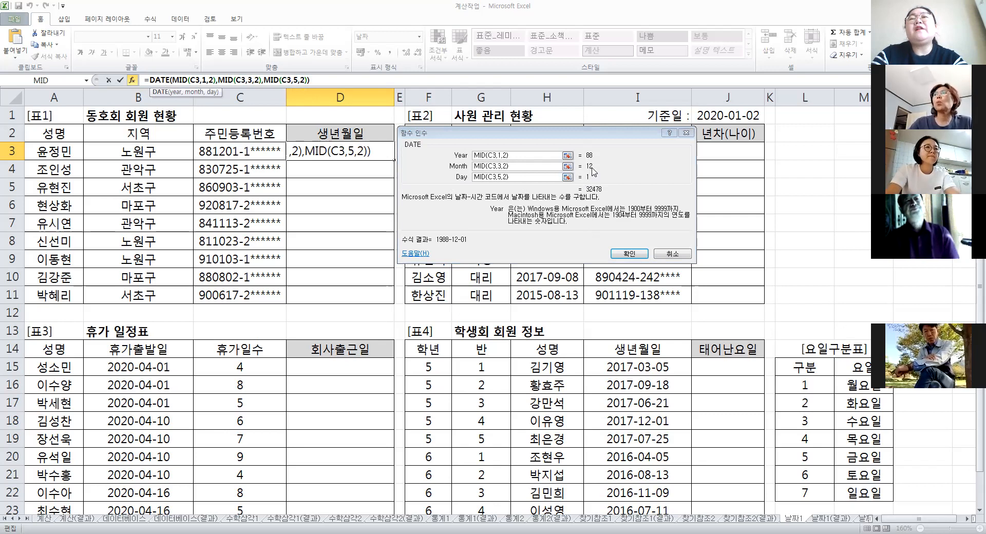
left_click(620, 253)
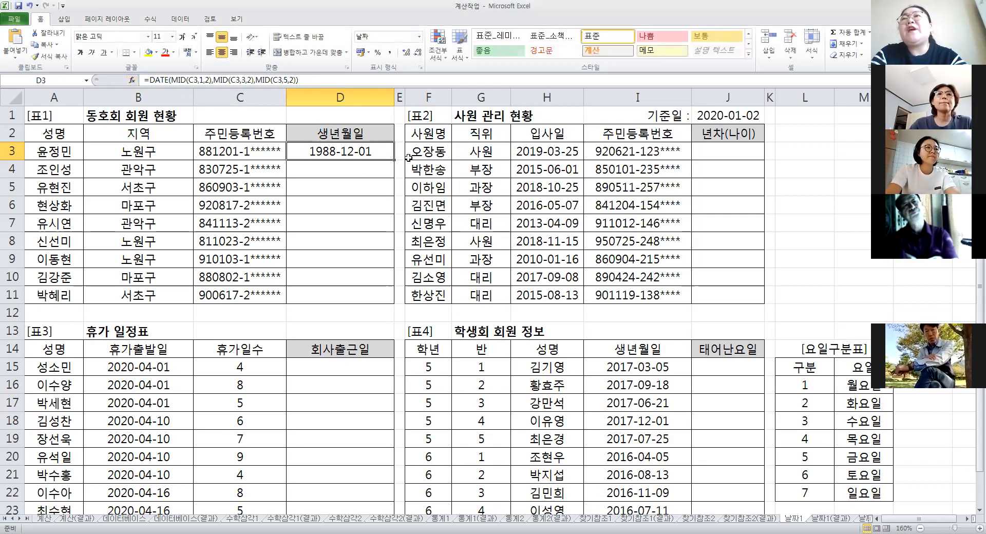
Fill the 생년월일 formula from D3 down through D11.
left_click_drag(393, 160, 385, 244)
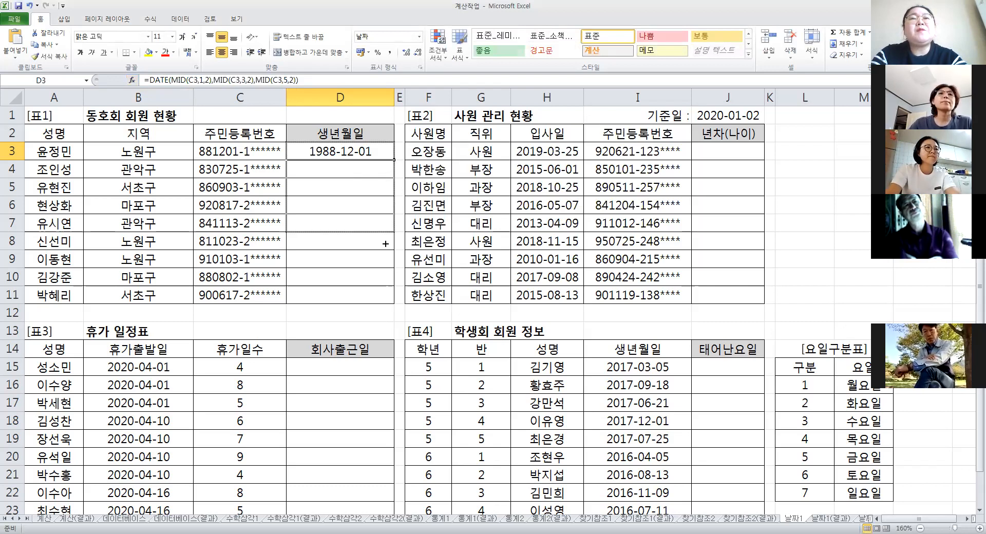
left_click_drag(372, 300, 371, 298)
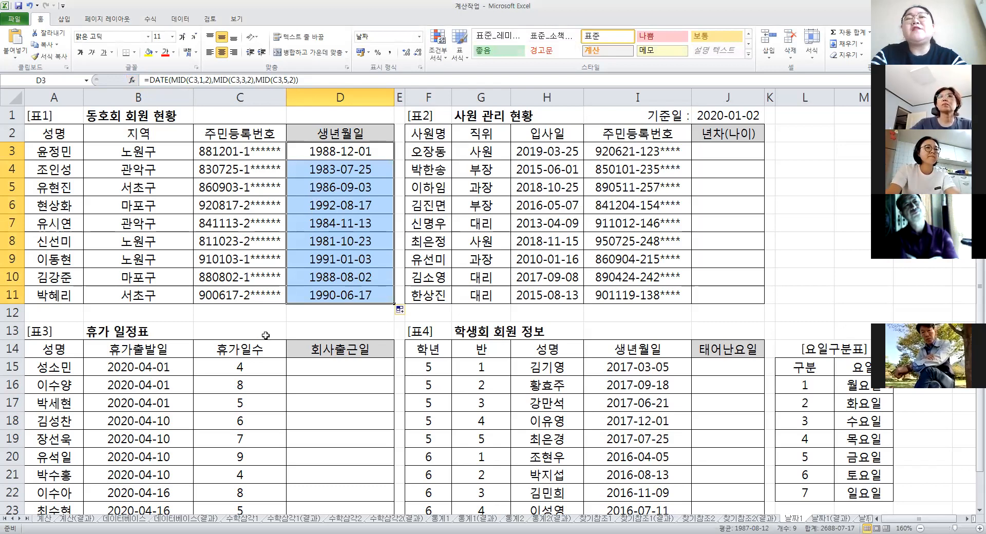
Select cell J3 in the 년차(나이) column and handwrite the example 7년차(27) in red on a blank whiteboard.
left_click(707, 150)
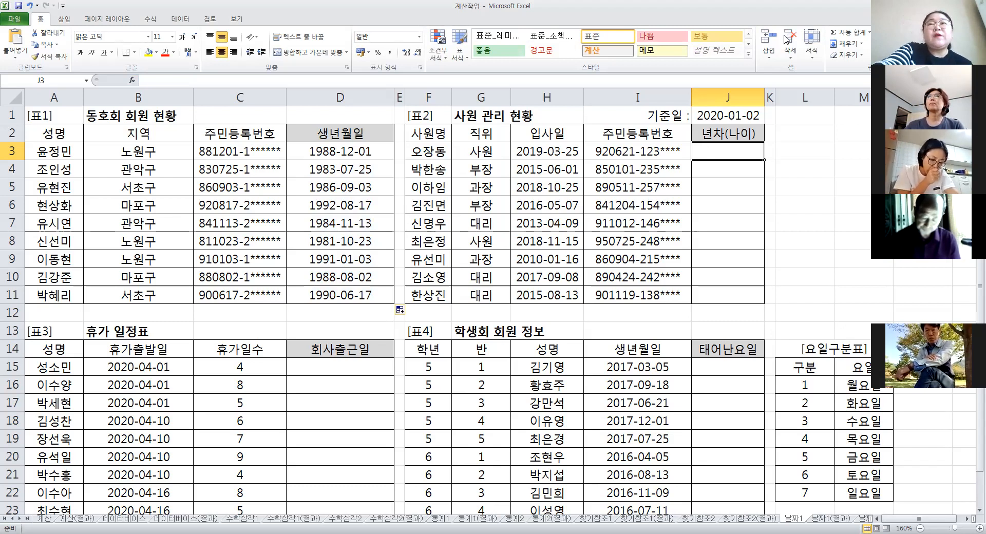
left_click(596, 22)
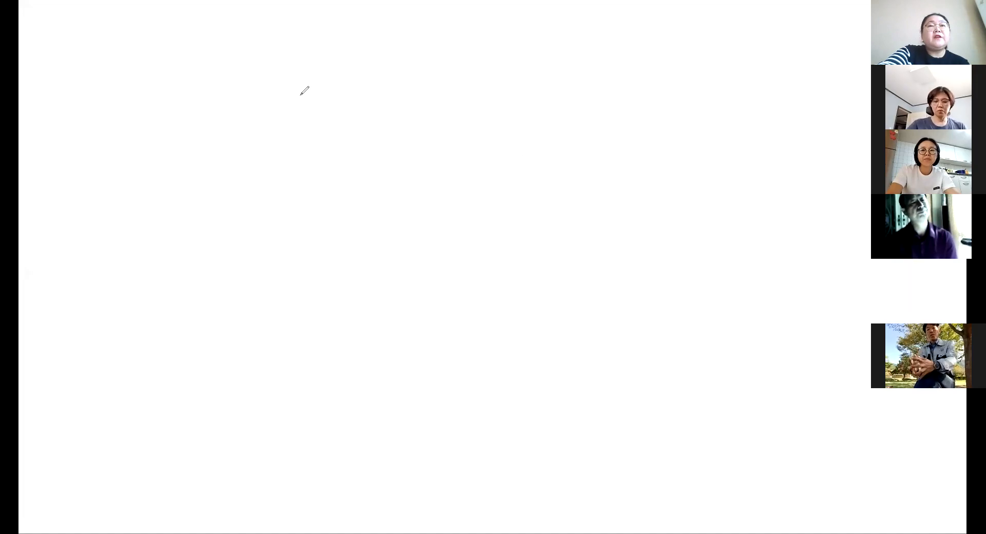
mouse_move(126, 84)
left_mouse_down()
mouse_move(122, 110)
mouse_move(150, 137)
mouse_move(149, 160)
left_mouse_up()
mouse_move(162, 93)
left_mouse_down()
mouse_move(209, 115)
mouse_move(210, 98)
mouse_move(223, 128)
mouse_move(253, 124)
left_mouse_up()
left_click(236, 108)
mouse_move(264, 76)
left_mouse_down()
mouse_move(260, 94)
mouse_move(286, 98)
left_mouse_up()
mouse_move(286, 101)
left_mouse_down()
mouse_move(265, 137)
mouse_move(289, 133)
left_mouse_up()
left_click_drag(308, 82, 314, 130)
left_click(314, 110)
left_click_drag(366, 82, 383, 141)
left_click_drag(314, 109, 348, 108)
left_click_drag(400, 80, 440, 107)
left_click_drag(452, 75, 470, 126)
left_click_drag(491, 66, 523, 127)
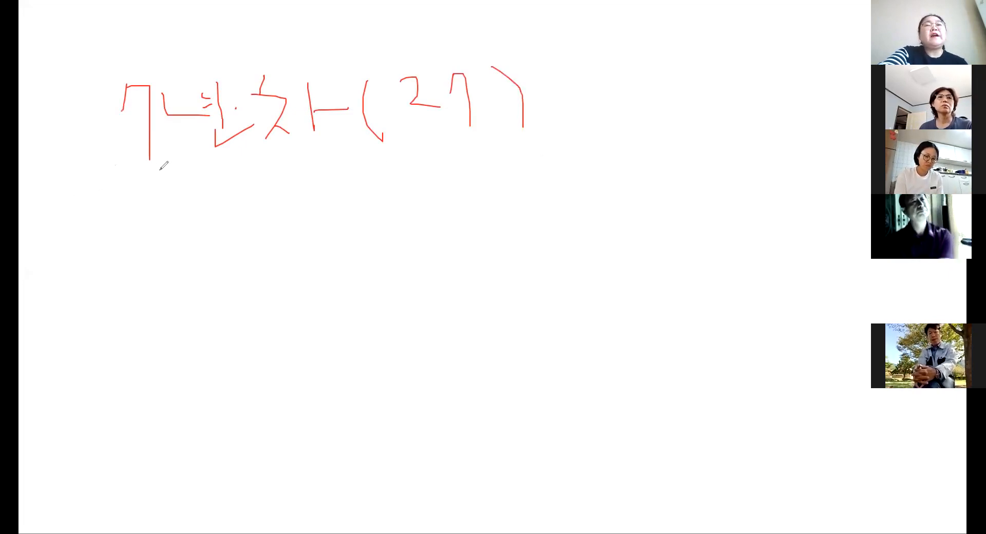
Underline and circle the handwritten 7, and draw a wavy line under the 년차( part.
left_click_drag(78, 168, 108, 175)
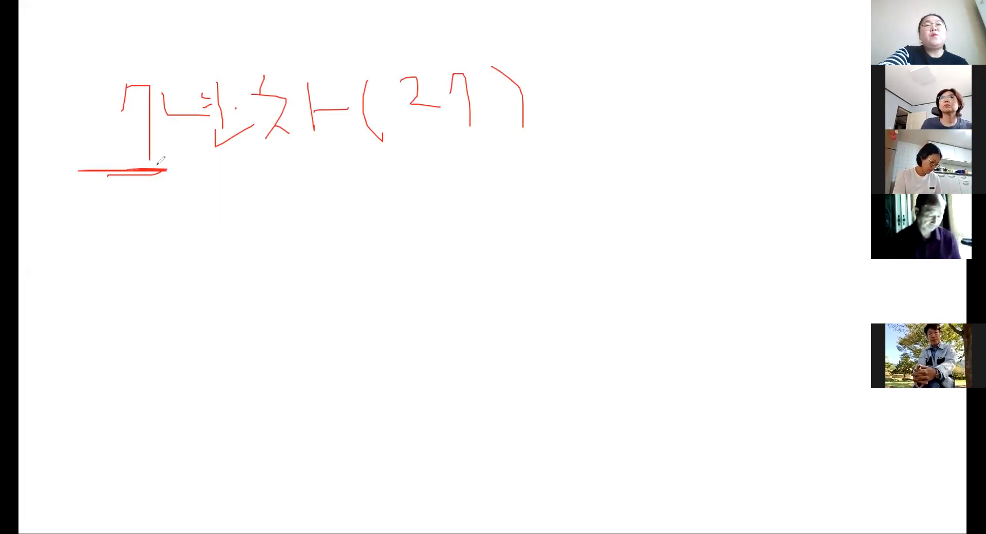
mouse_move(79, 88)
left_mouse_down()
mouse_move(149, 64)
mouse_move(165, 85)
mouse_move(166, 129)
mouse_move(143, 175)
left_mouse_up()
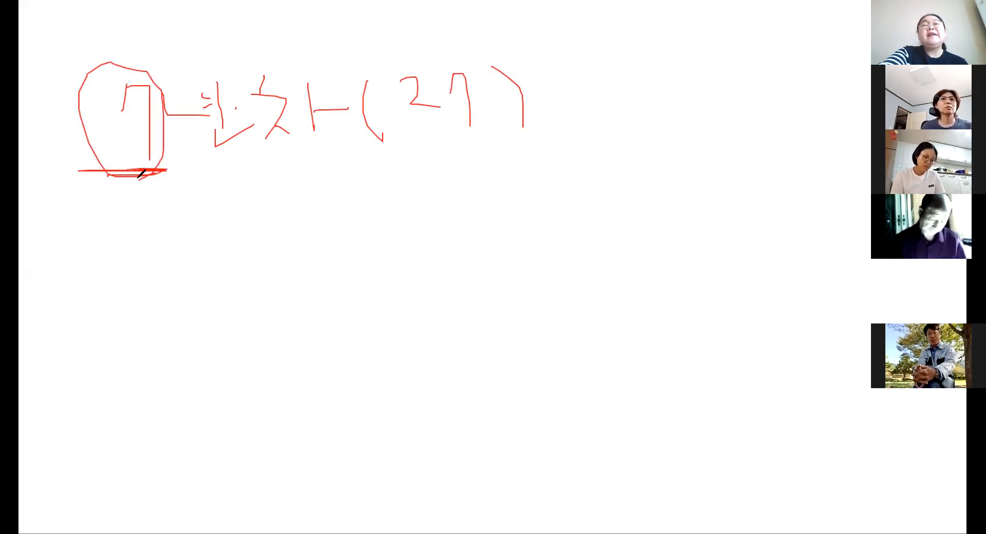
left_click_drag(185, 163, 395, 147)
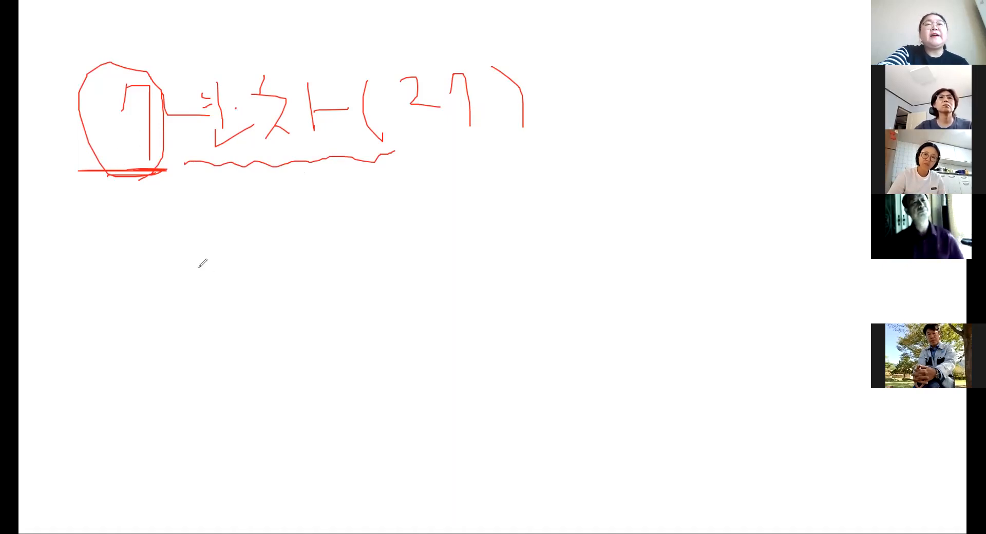
Handwrite &"년차(" in red beneath the 7년차( part of the example on the whiteboard.
mouse_move(216, 246)
left_mouse_down()
mouse_move(196, 207)
mouse_move(214, 282)
left_mouse_up()
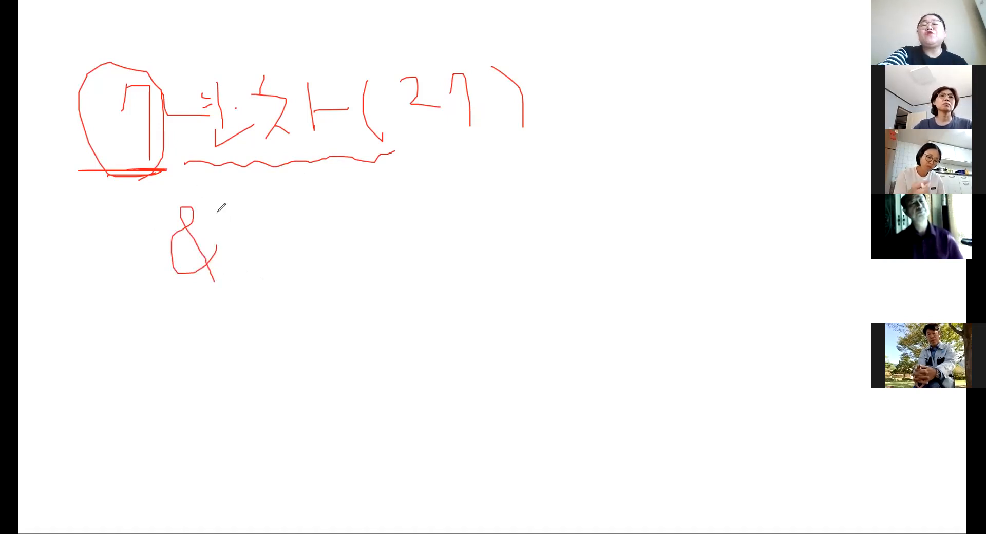
left_click_drag(232, 195, 232, 209)
mouse_move(239, 194)
left_mouse_down()
mouse_move(240, 209)
mouse_move(279, 238)
mouse_move(302, 224)
mouse_move(301, 239)
mouse_move(318, 246)
left_mouse_up()
mouse_move(322, 204)
left_mouse_down()
mouse_move(322, 226)
mouse_move(337, 225)
left_mouse_up()
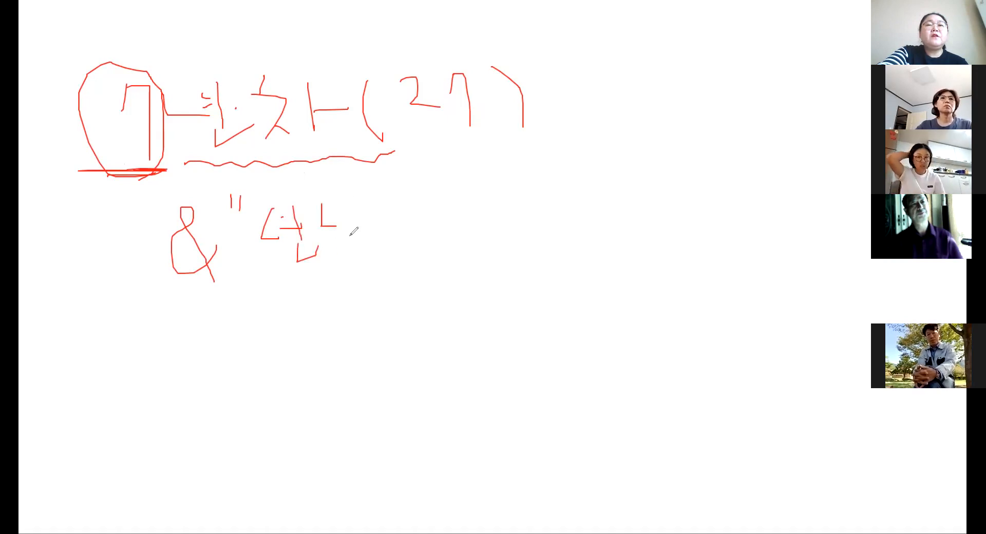
left_click_drag(336, 226, 324, 250)
left_click_drag(328, 247, 344, 250)
left_click_drag(349, 209, 351, 261)
left_click_drag(351, 238, 363, 234)
left_click_drag(399, 197, 391, 262)
left_click_drag(424, 183, 434, 189)
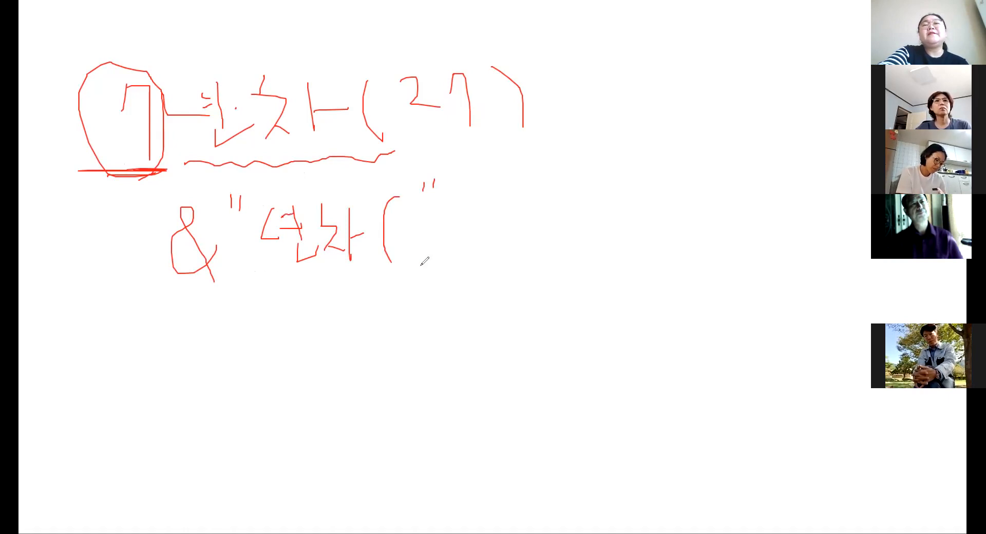
Circle the handwritten 27 with an arrow down into the formula line, and write an & before it and &")" after it.
mouse_move(476, 129)
left_mouse_down()
mouse_move(436, 138)
mouse_move(396, 72)
mouse_move(445, 55)
mouse_move(491, 136)
mouse_move(414, 93)
mouse_move(492, 140)
mouse_move(489, 226)
mouse_move(502, 269)
left_mouse_up()
left_click_drag(554, 205, 482, 129)
mouse_move(544, 194)
left_mouse_down()
mouse_move(579, 191)
mouse_move(538, 190)
left_mouse_up()
left_click_drag(513, 133, 545, 130)
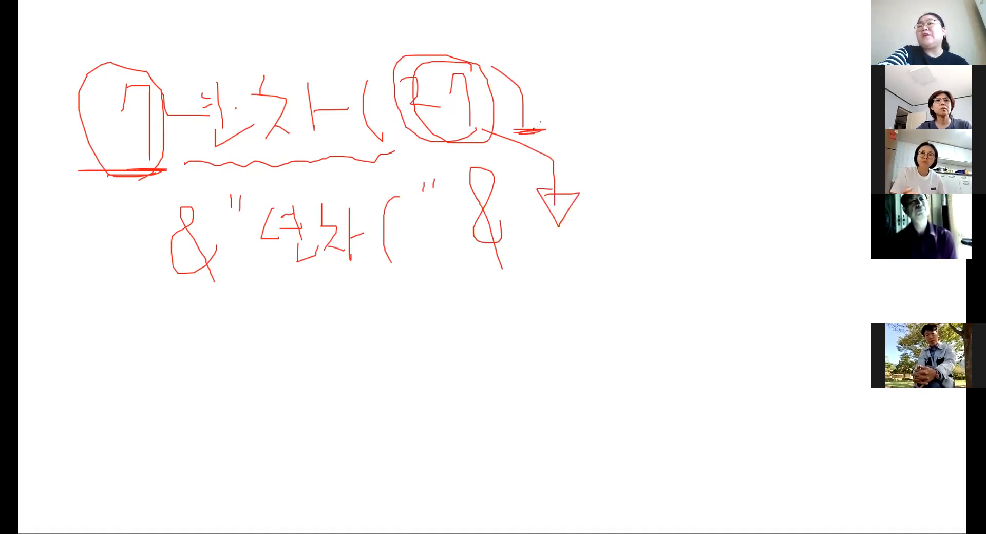
mouse_move(664, 204)
left_mouse_down()
mouse_move(660, 215)
mouse_move(623, 142)
mouse_move(659, 246)
left_mouse_up()
left_click_drag(683, 145, 736, 236)
left_click_drag(735, 142, 735, 152)
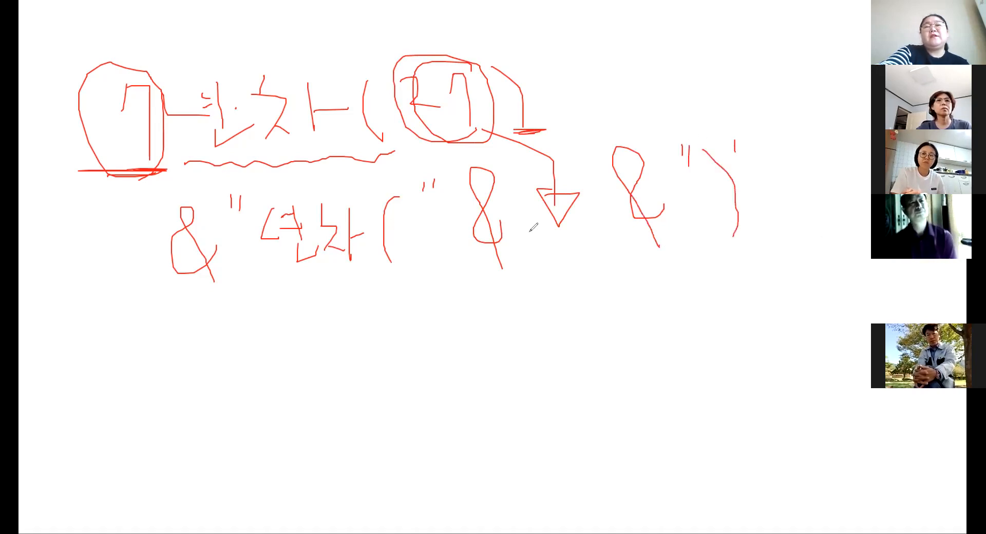
Draw an arrow from the handwritten 7 down to the start of the formula line and circle the 7 again.
left_click_drag(130, 171, 128, 262)
left_click_drag(122, 225, 128, 263)
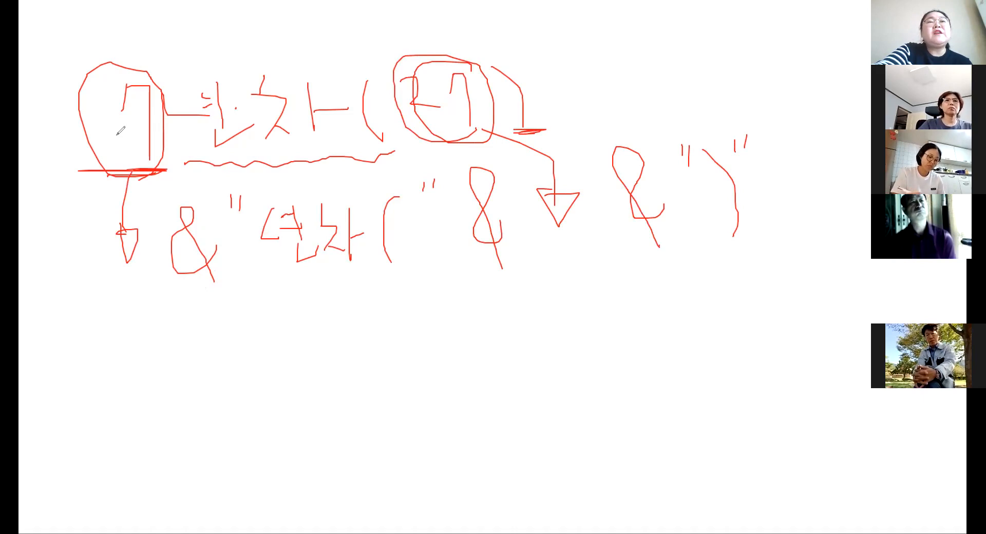
left_click_drag(131, 174, 75, 138)
mouse_move(143, 67)
left_mouse_down()
mouse_move(165, 134)
mouse_move(77, 115)
mouse_move(105, 64)
mouse_move(163, 65)
left_mouse_up()
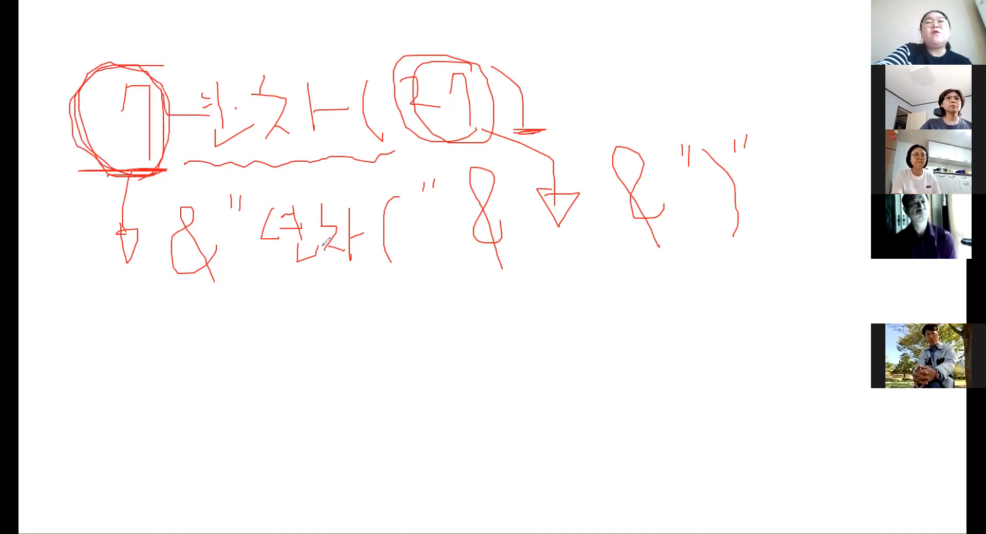
Underline the 년차(, second &, 27 and closing parenthesis parts of the handwritten formula, and close the whiteboard.
left_click_drag(271, 290, 344, 283)
left_click_drag(421, 266, 274, 289)
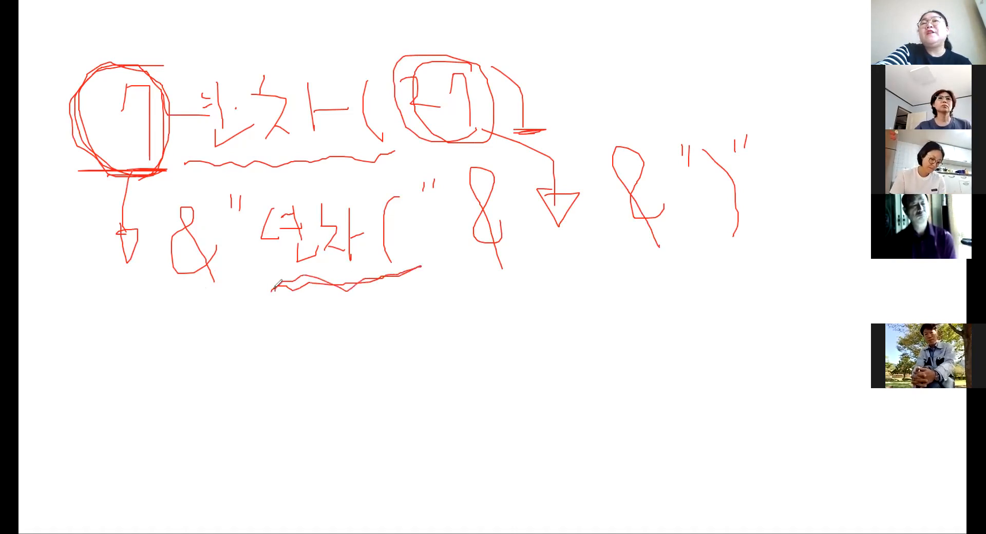
left_click_drag(461, 275, 527, 274)
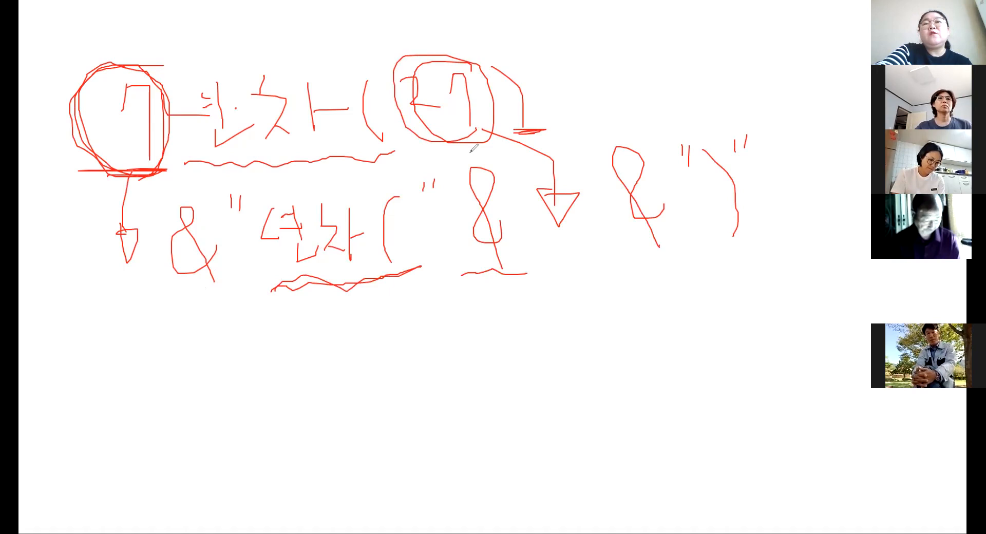
left_click_drag(487, 131, 436, 132)
left_click_drag(549, 256, 575, 244)
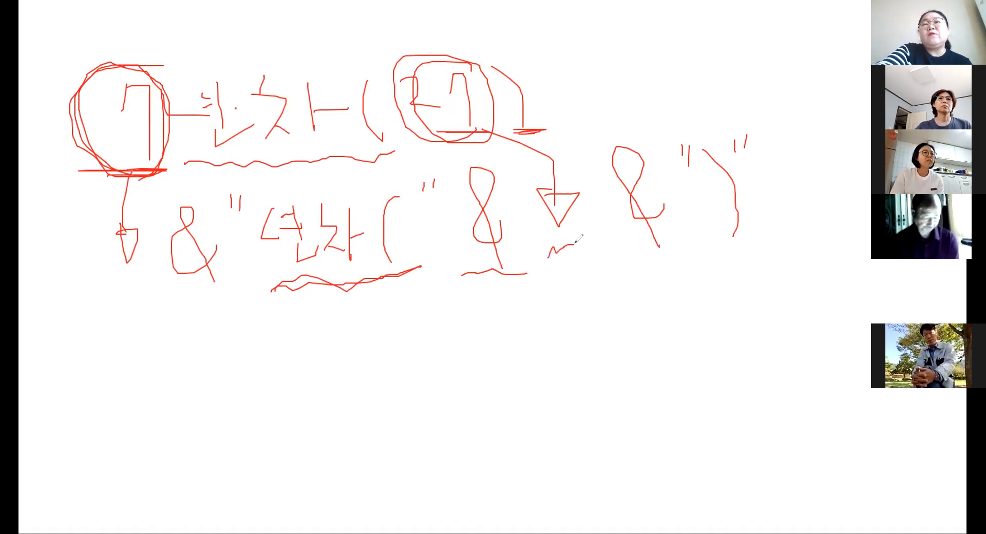
left_click_drag(708, 244, 763, 249)
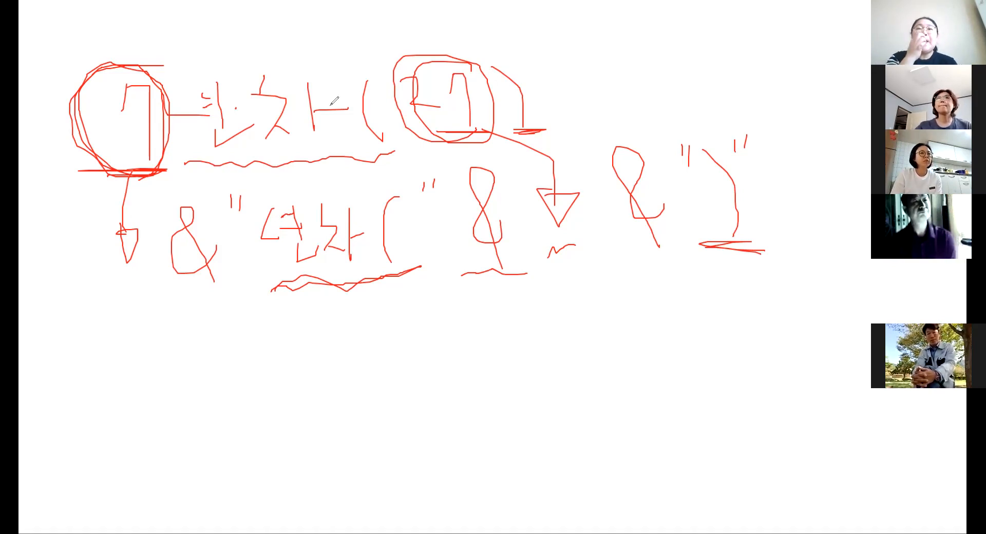
key("Escape")
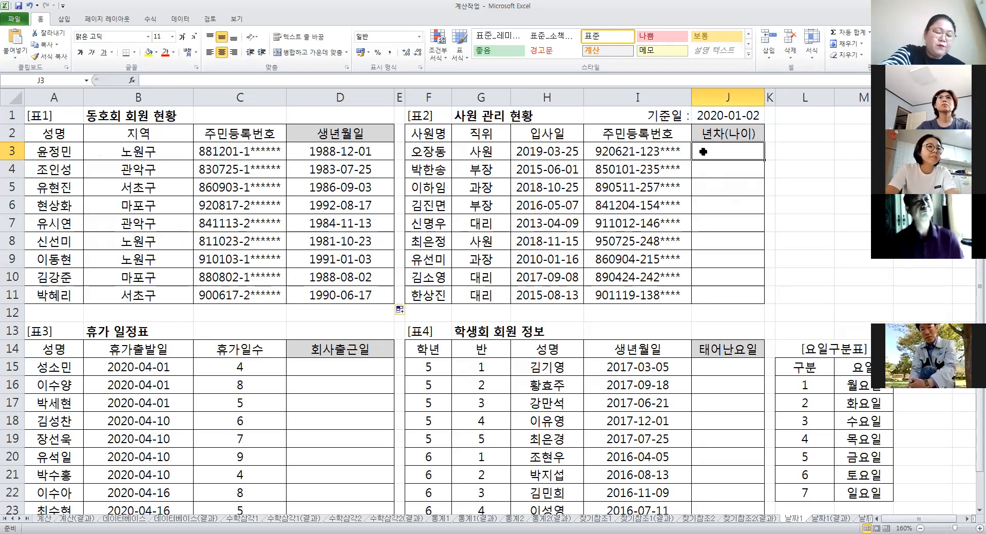
Enter a YEAR function in J3 with the 기준일 cell as the absolute reference $J$1.
left_click(730, 118)
left_click(526, 150)
left_click(705, 92)
left_click(712, 152)
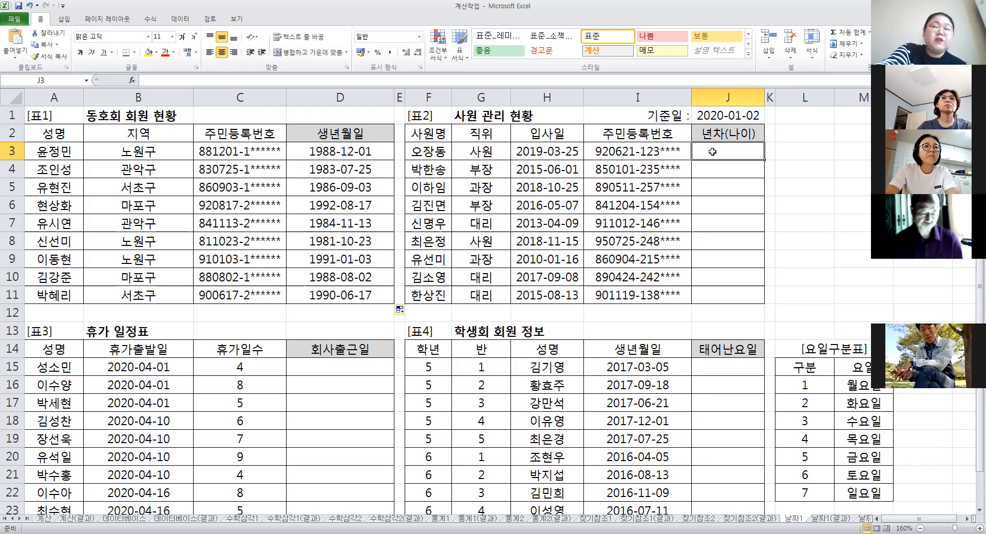
left_click(131, 81)
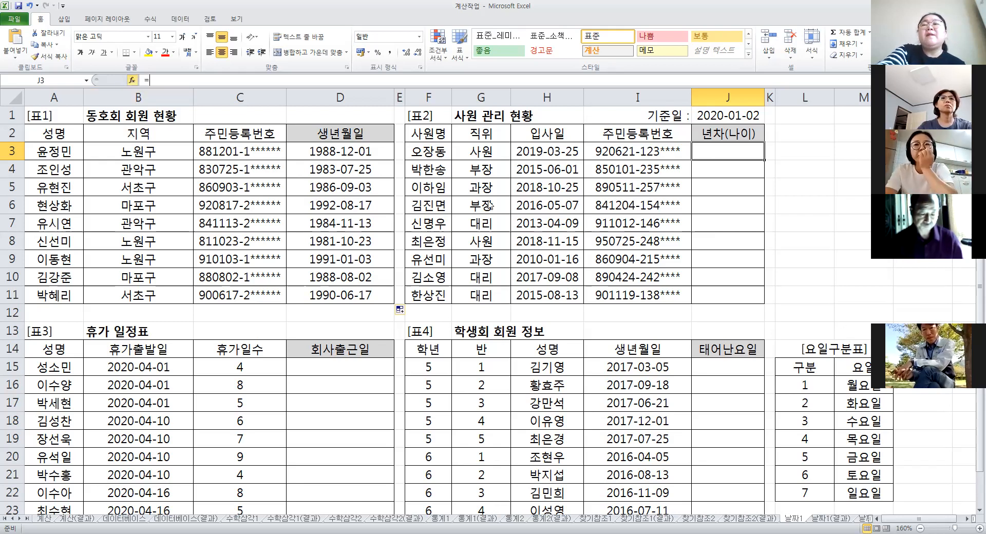
key("y")
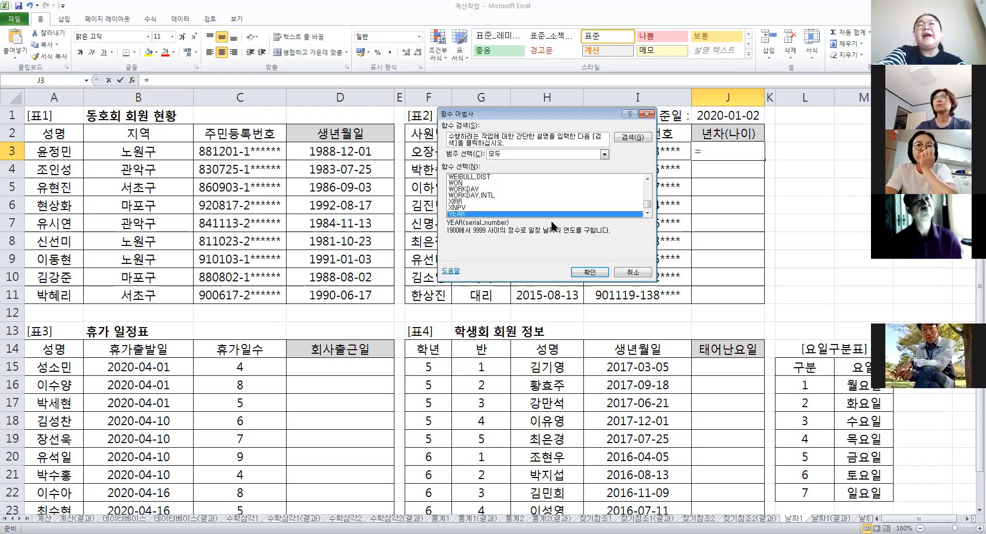
left_click(594, 277)
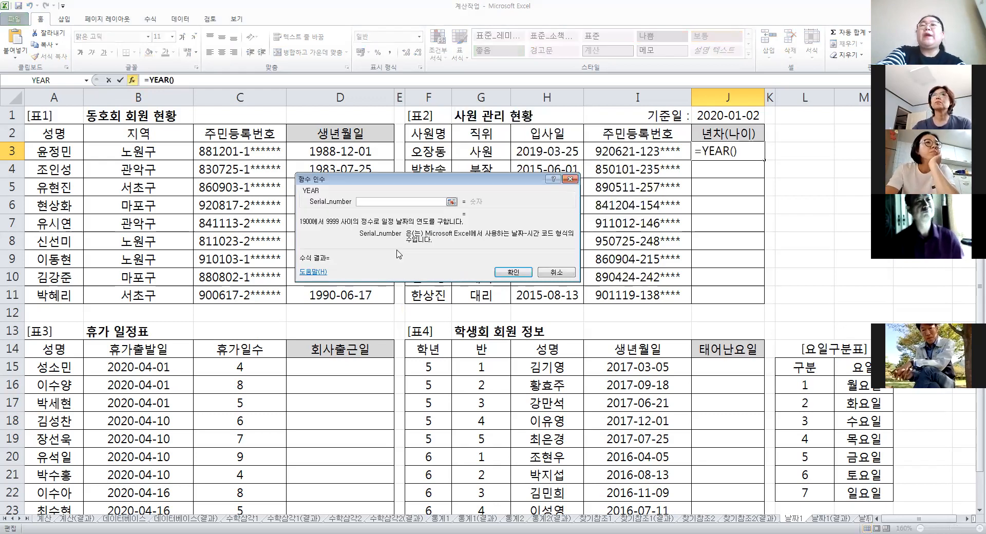
left_click(717, 118)
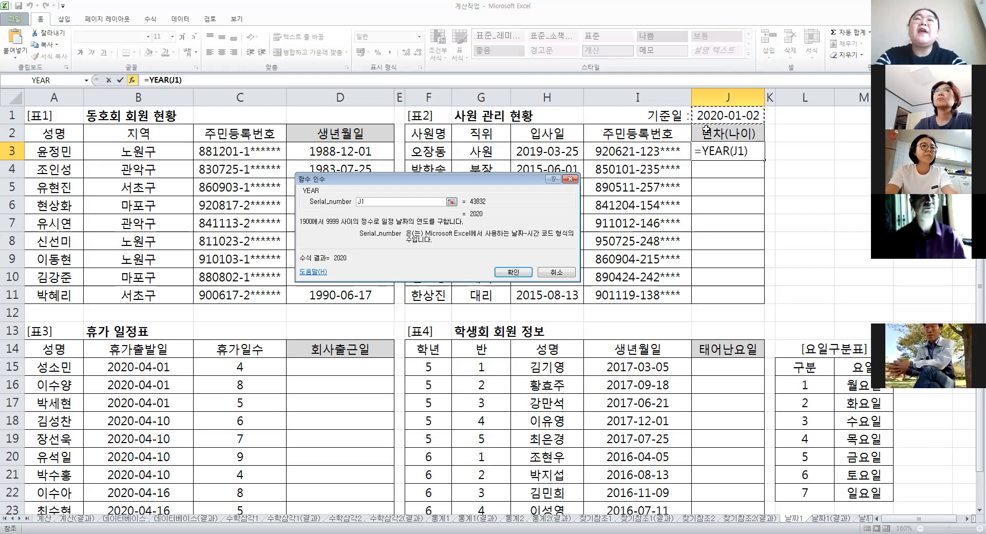
key("F4")
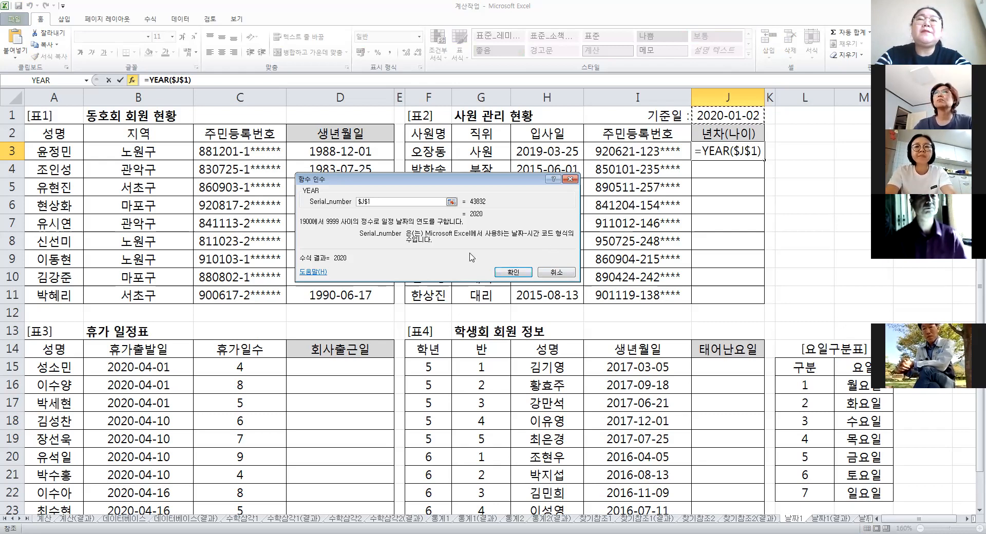
left_click(516, 274)
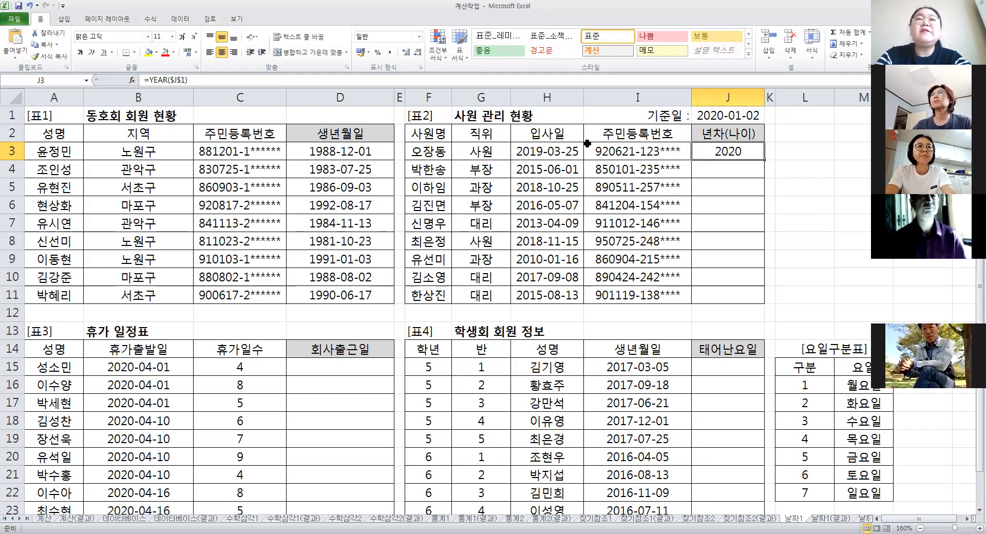
Extend the J3 formula to subtract the hire year from 입사일, giving =YEAR($J$1)-YEAR(H3).
left_click(238, 78)
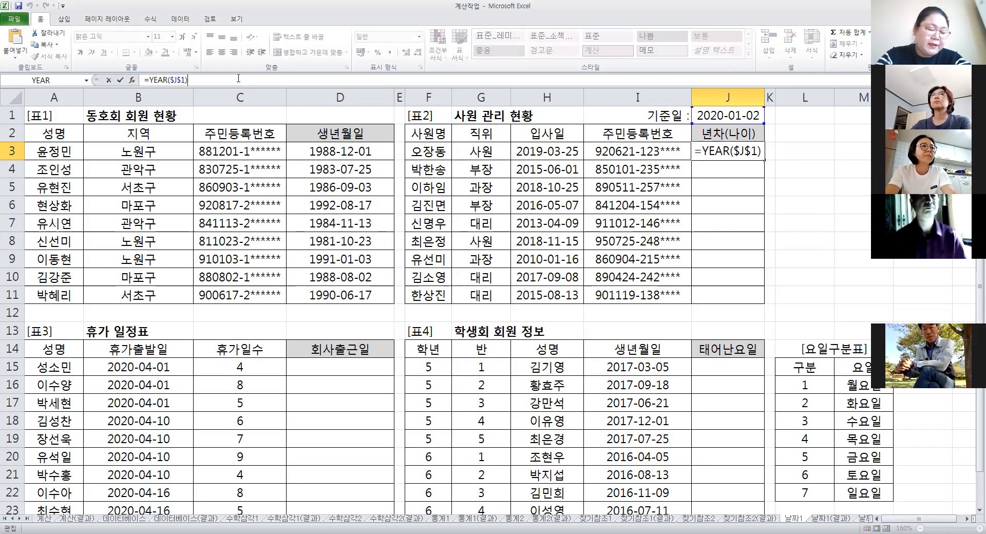
type("-")
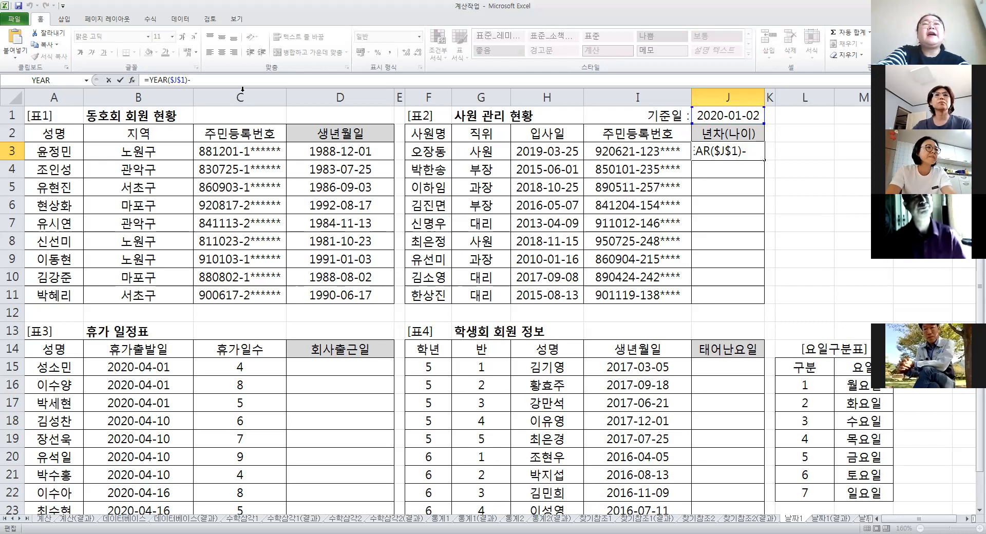
left_click(132, 81)
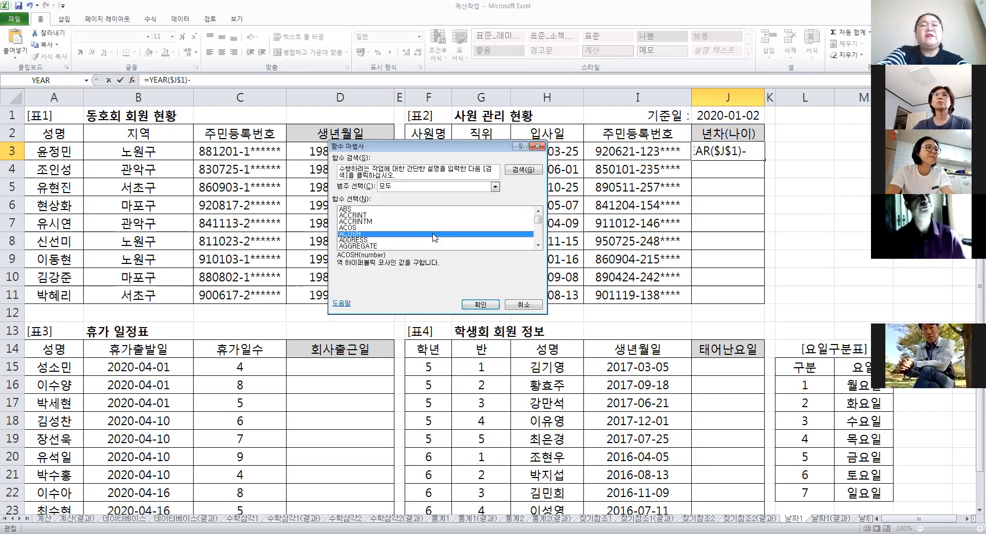
key("y")
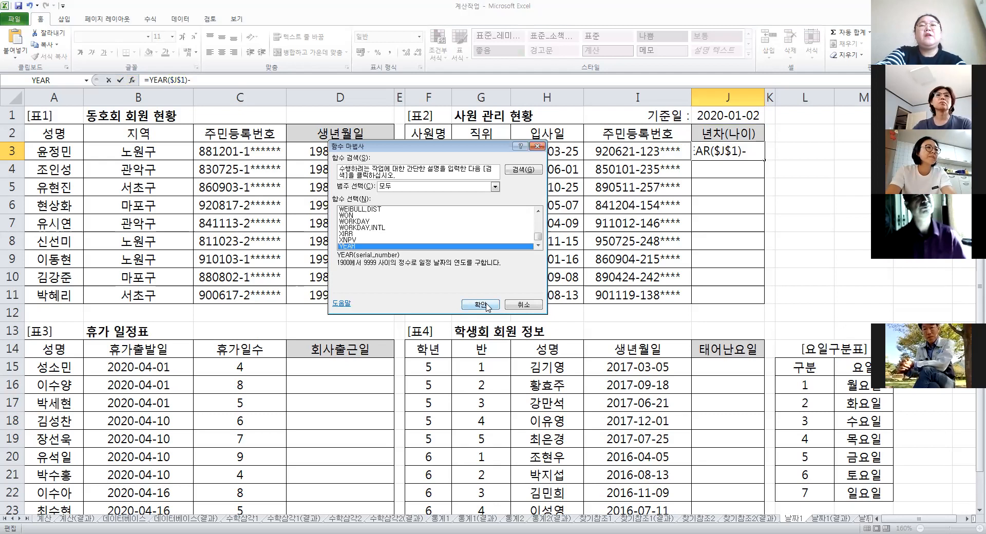
left_click(486, 306)
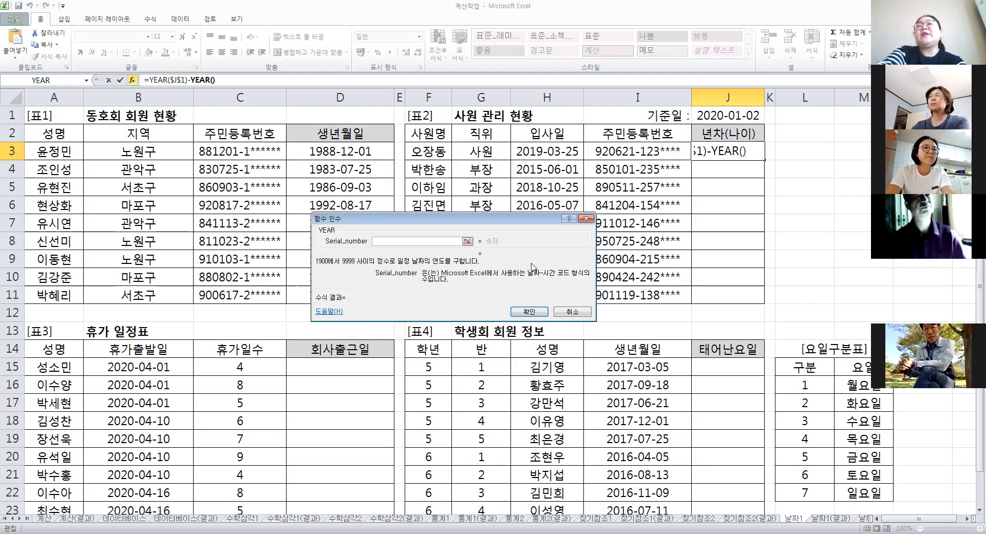
left_click(539, 152)
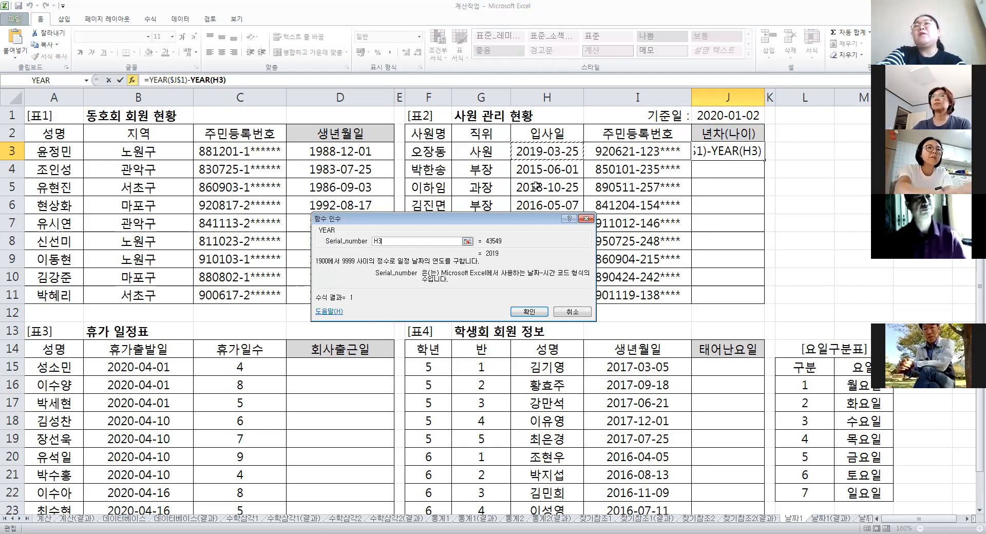
left_click(530, 312)
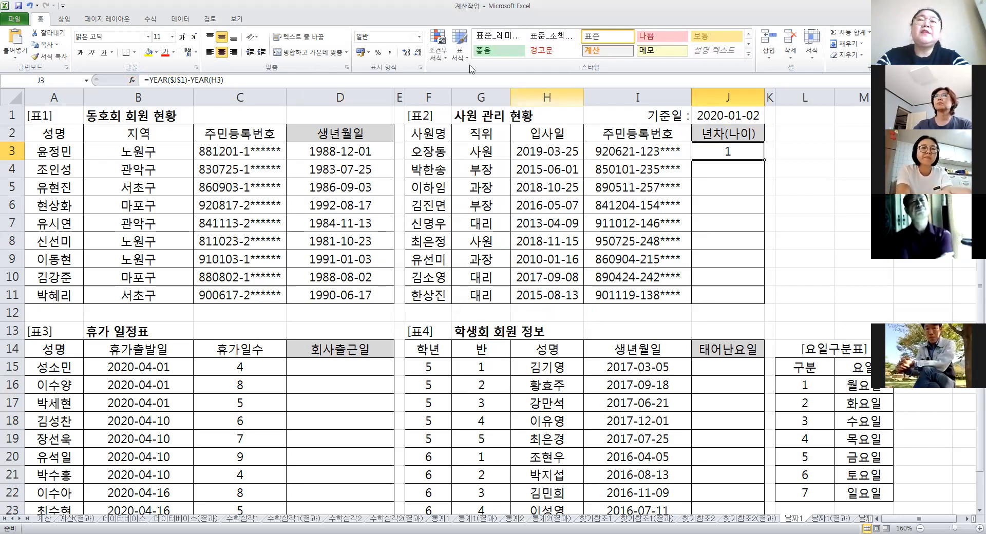
Append &"년차(" to the end of the J3 formula and enter it.
left_click(314, 79)
left_click(314, 79)
type("&")
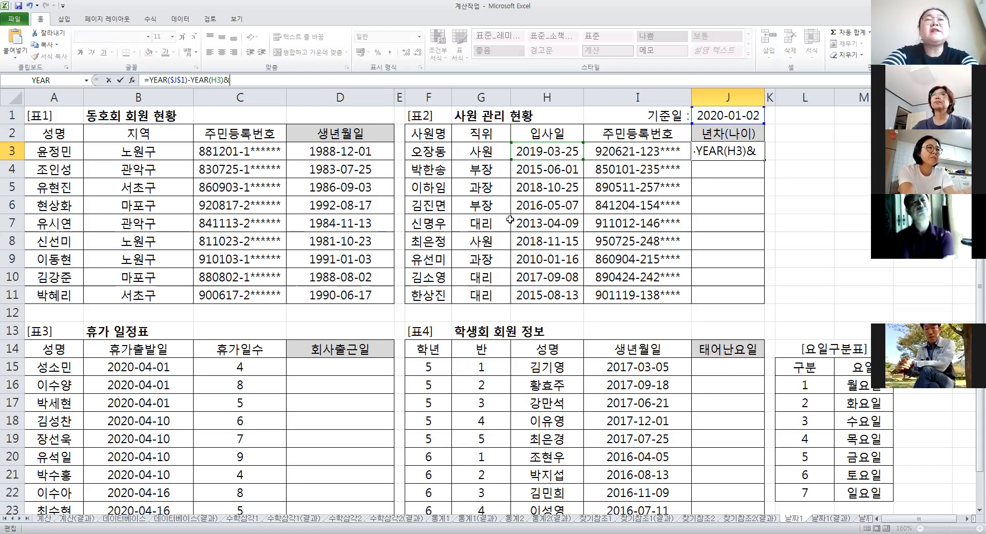
type("\"ㄴ")
type("년차")
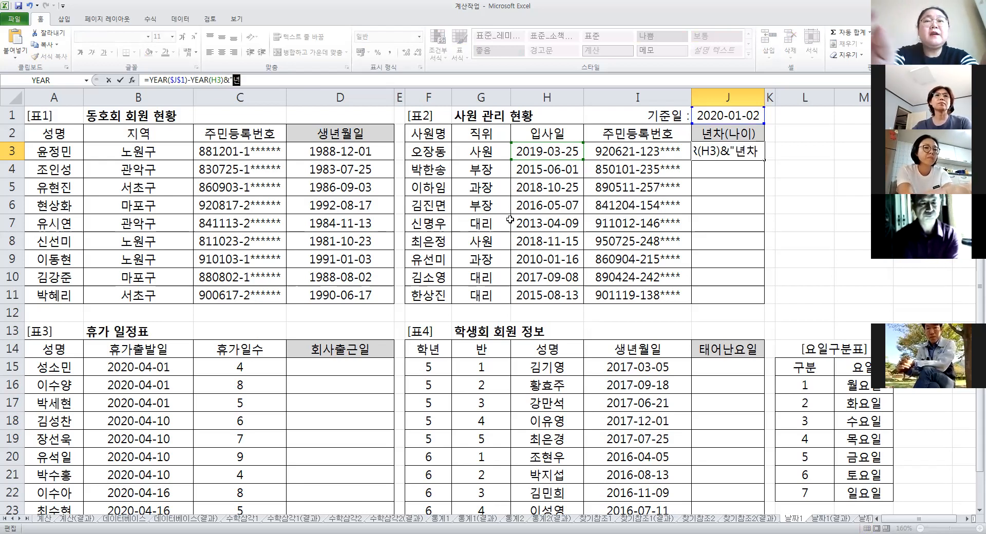
type("(")
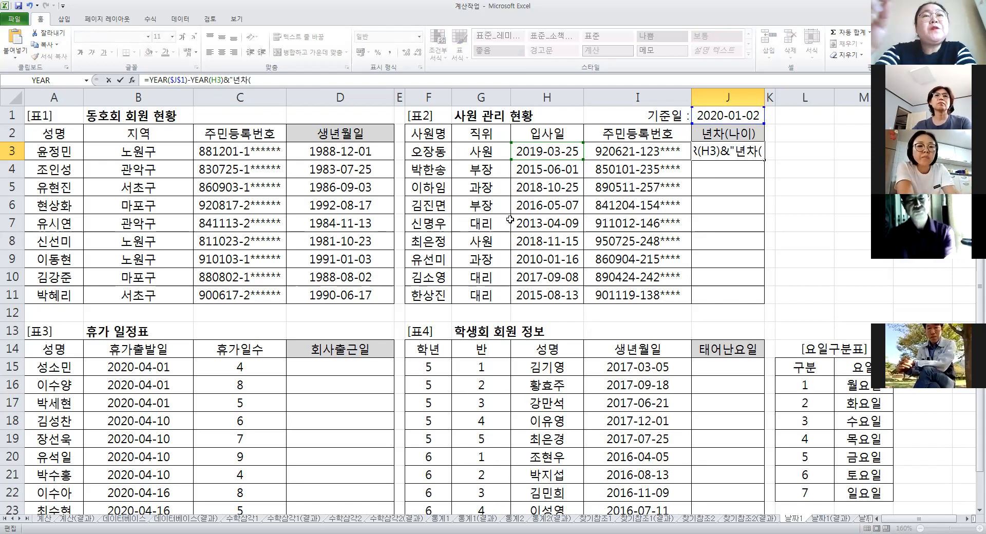
type("\"")
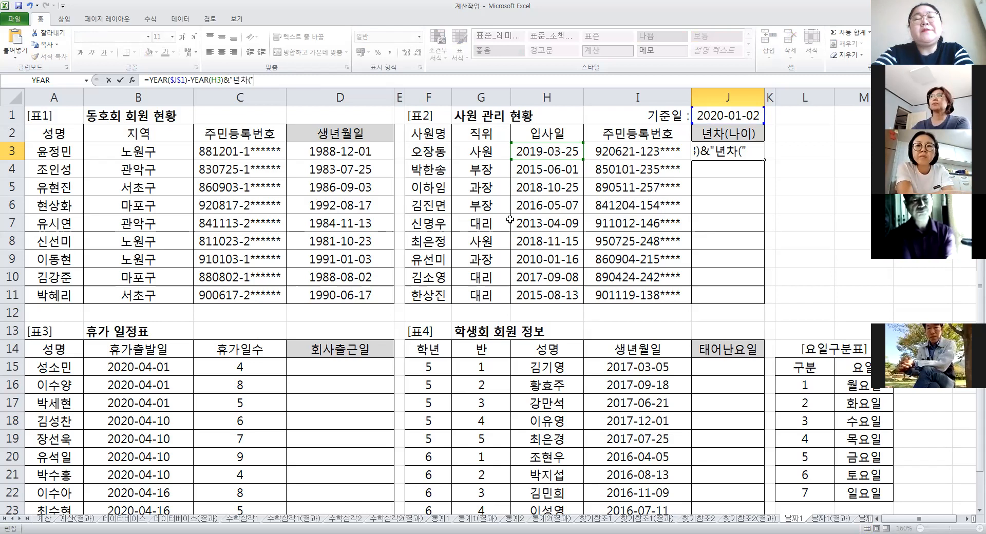
key("Return")
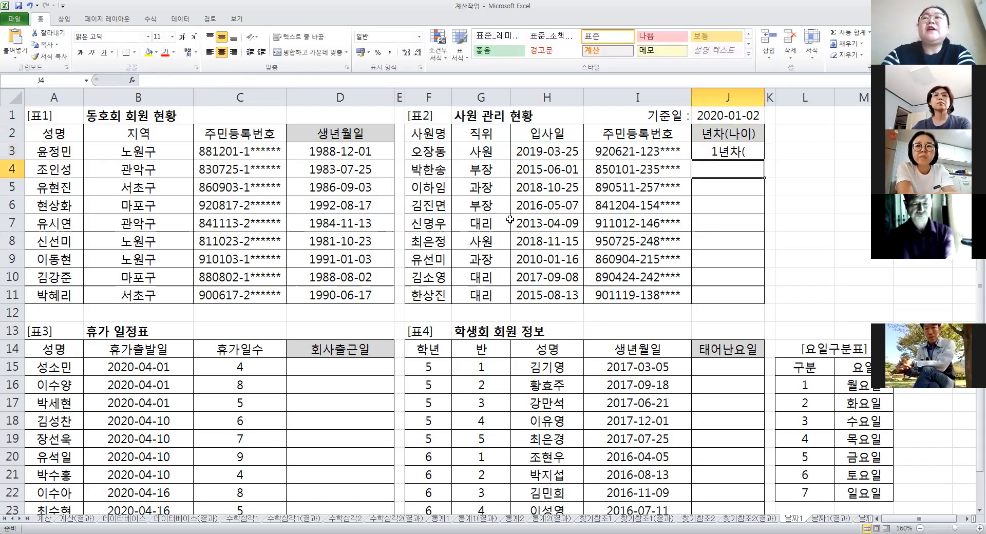
Append & and a second YEAR function to the J3 formula, with its argument entered as J14.
left_click(754, 150)
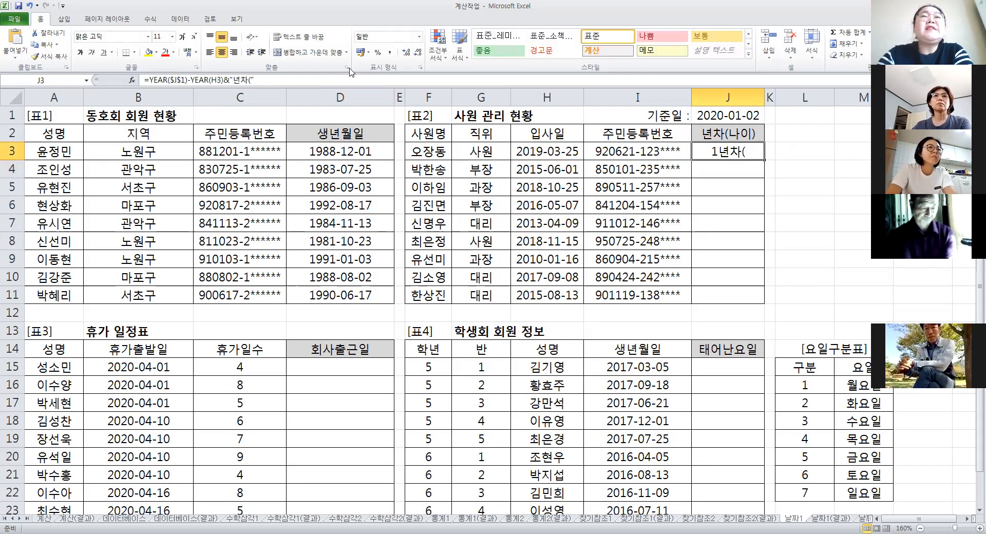
left_click(270, 81)
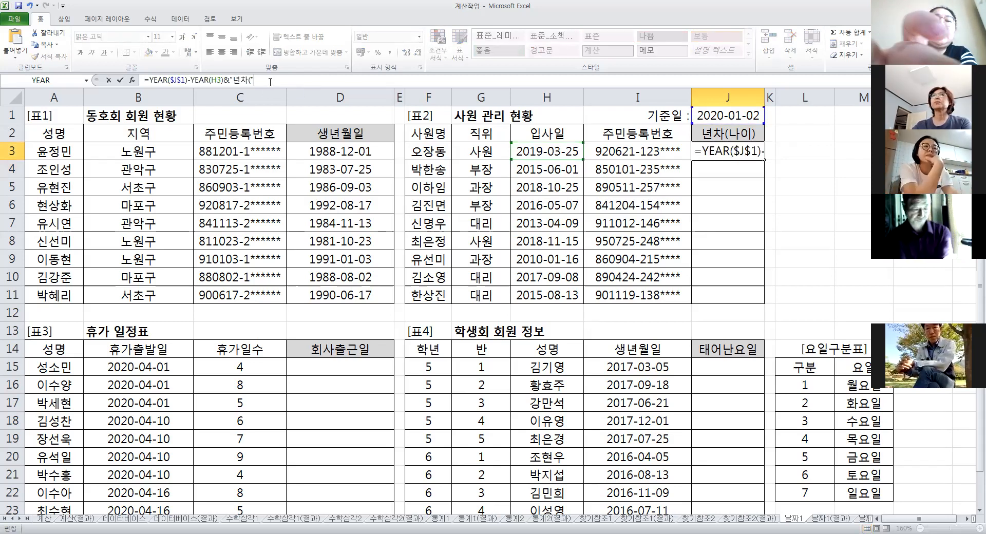
type("&")
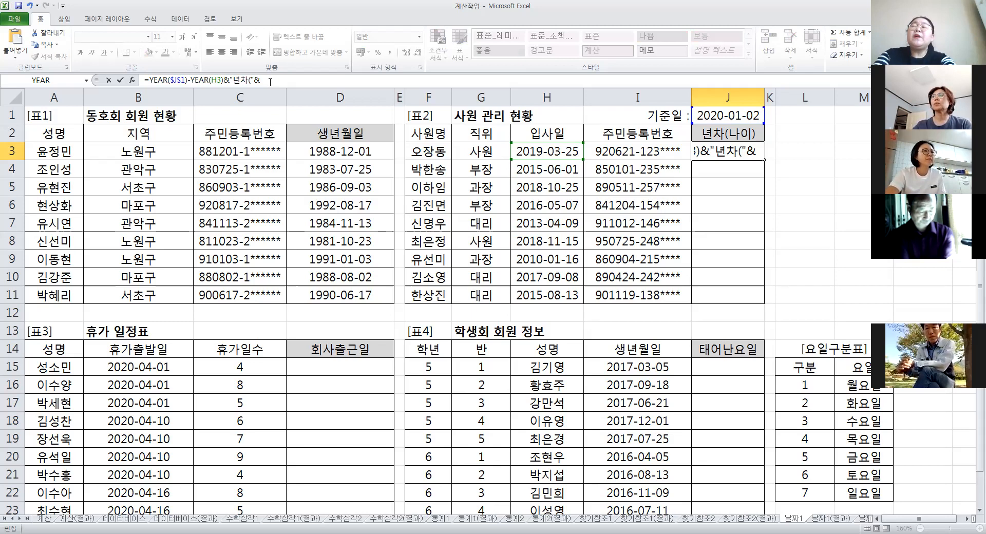
left_click(132, 80)
left_click(430, 267)
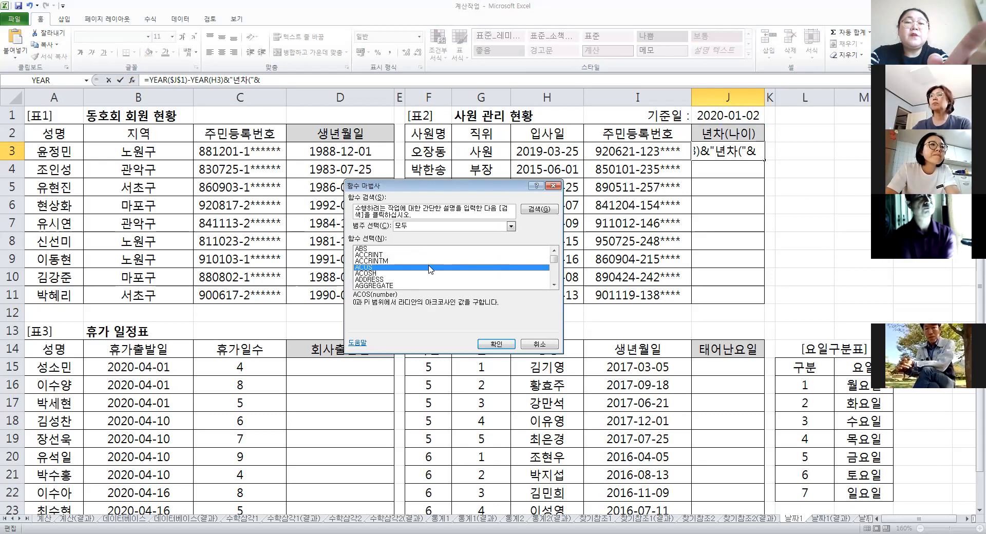
key("y")
left_click(496, 343)
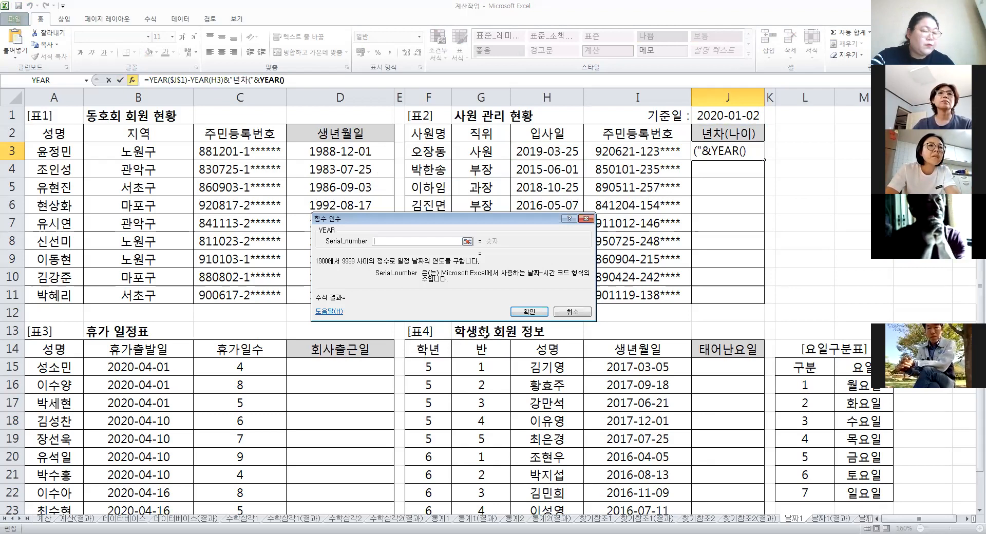
left_click(737, 115)
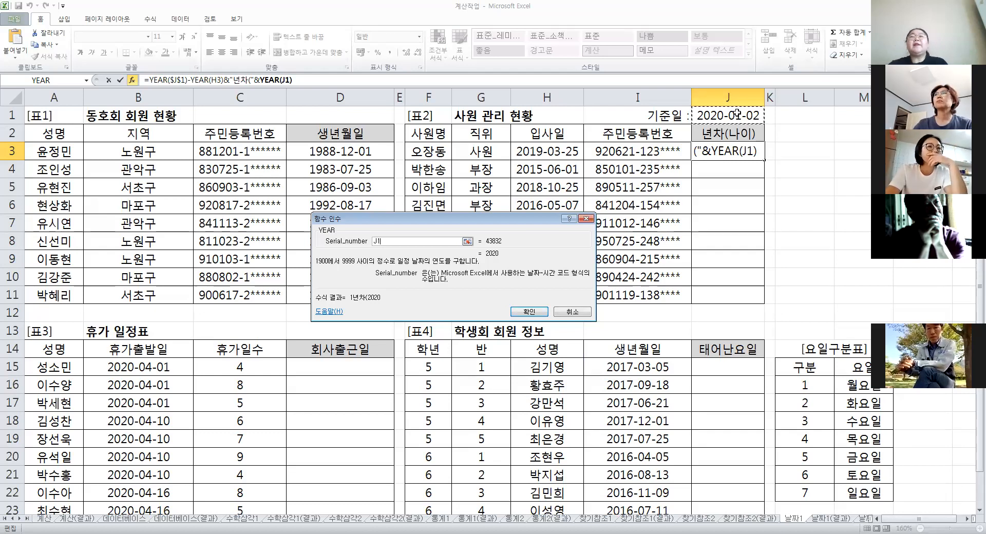
type("4")
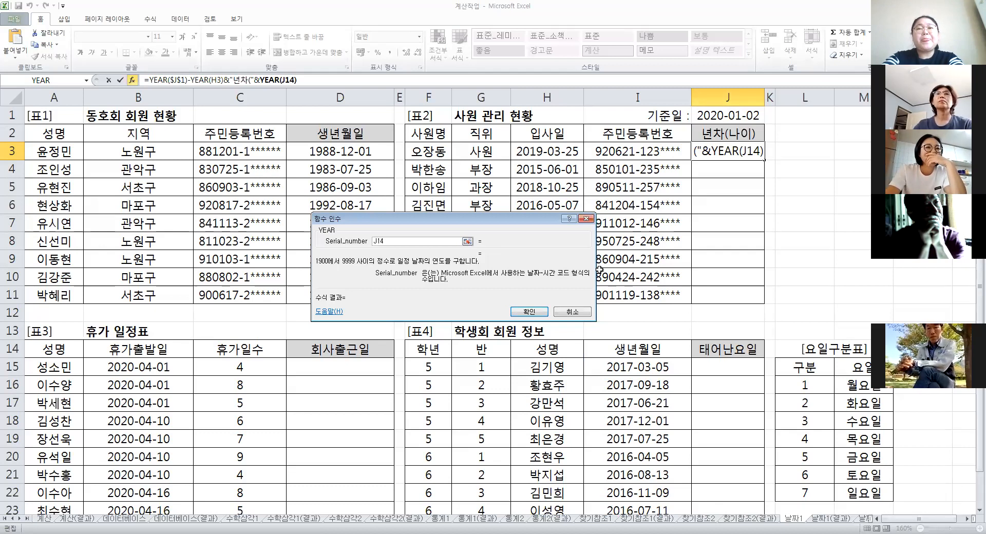
left_click(529, 312)
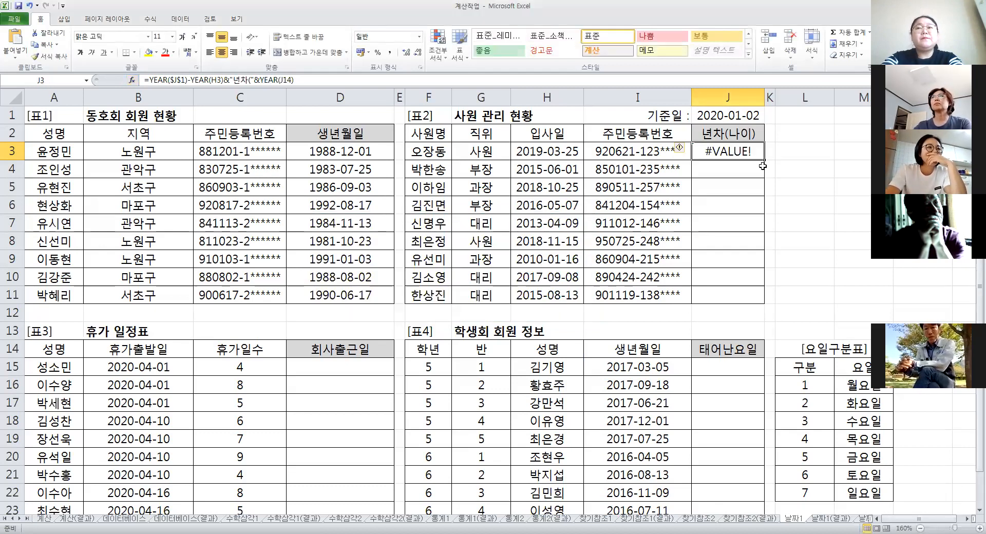
Correct the second YEAR function's argument in the J3 formula to the absolute reference $J$1 and enter the formula.
left_click(288, 81)
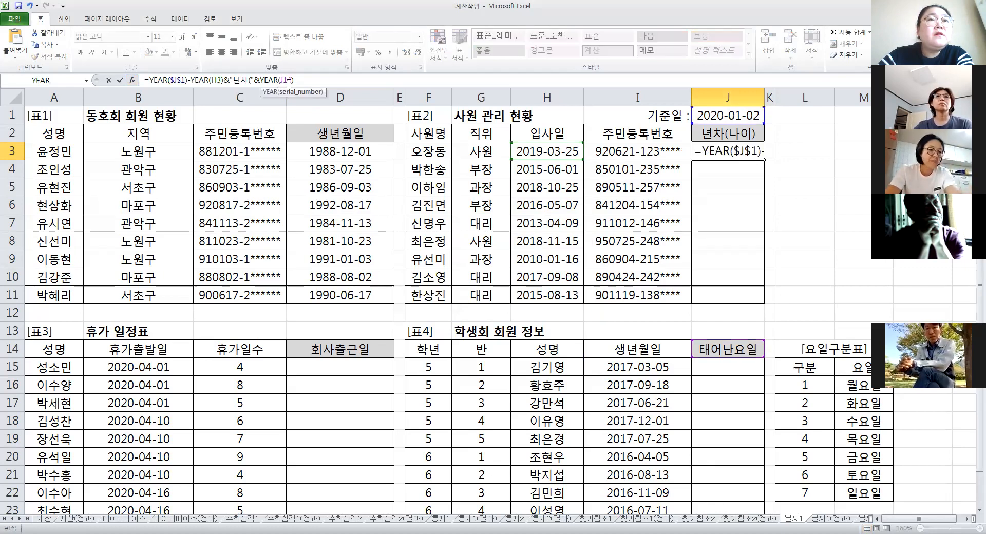
double_click(288, 80)
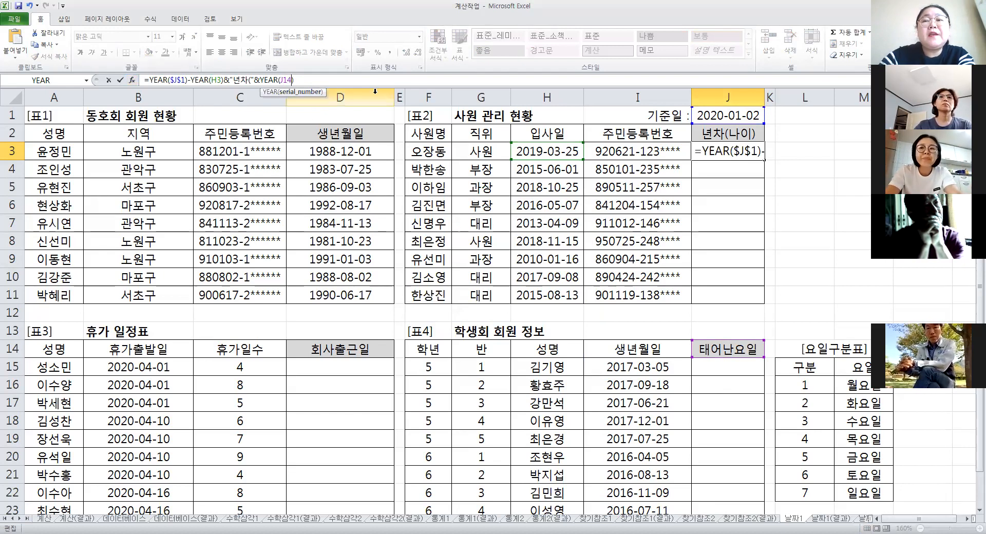
type("J1")
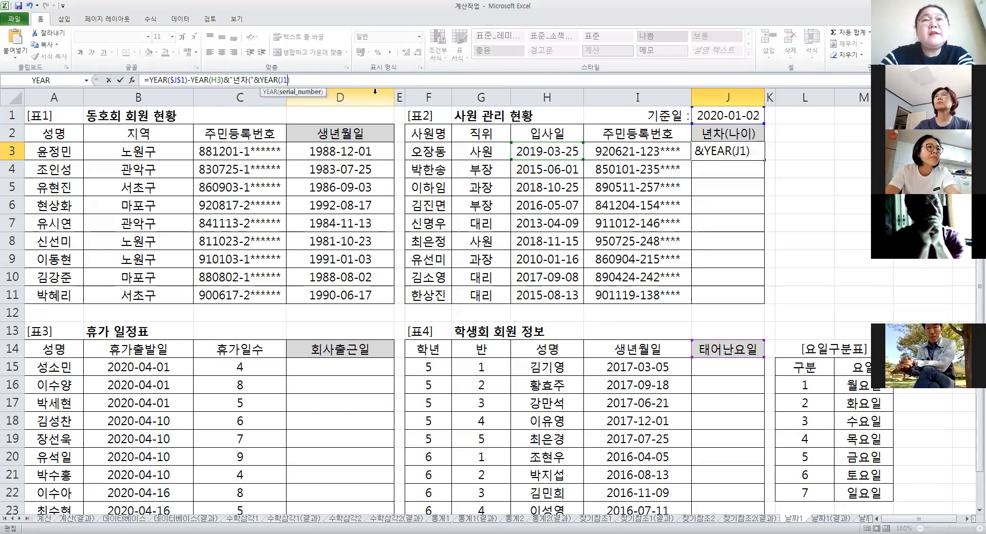
key("F4")
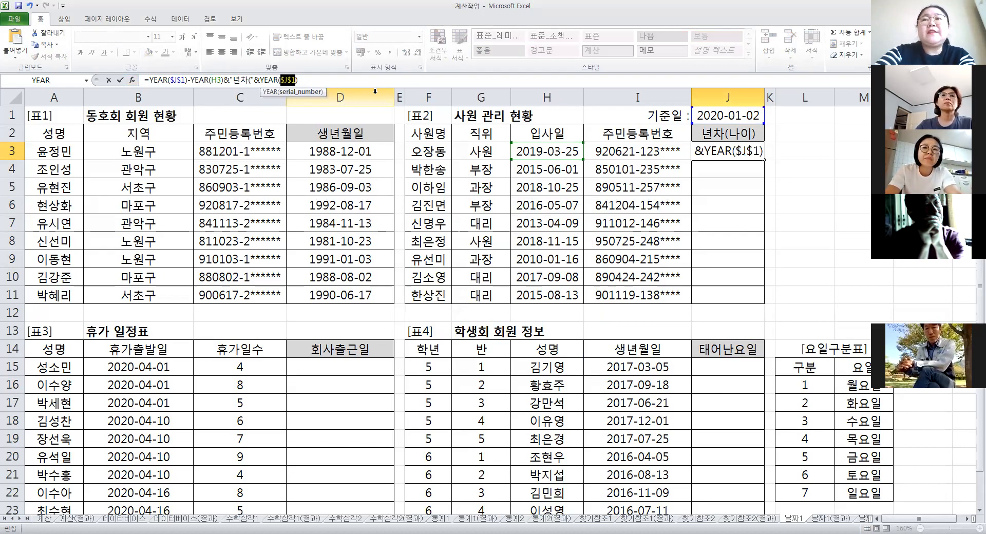
key("ctrl+Return")
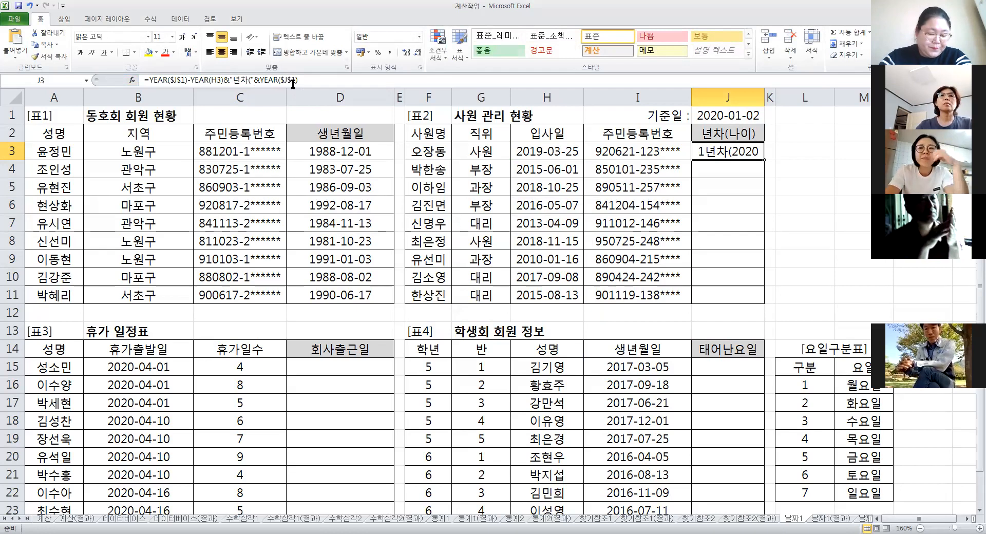
Append -(1900+ to the end of the J3 formula to begin subtracting the birth year.
left_click(309, 83)
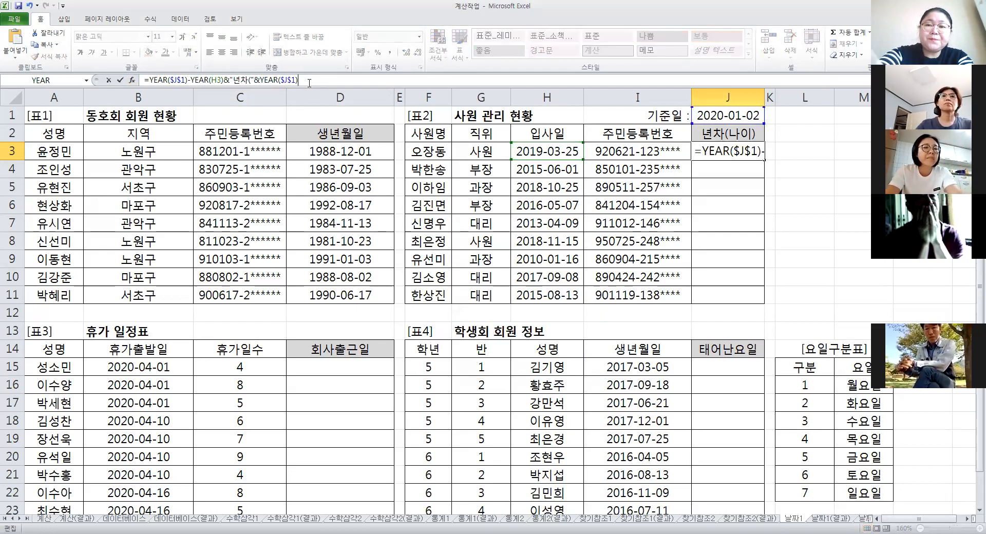
type("-")
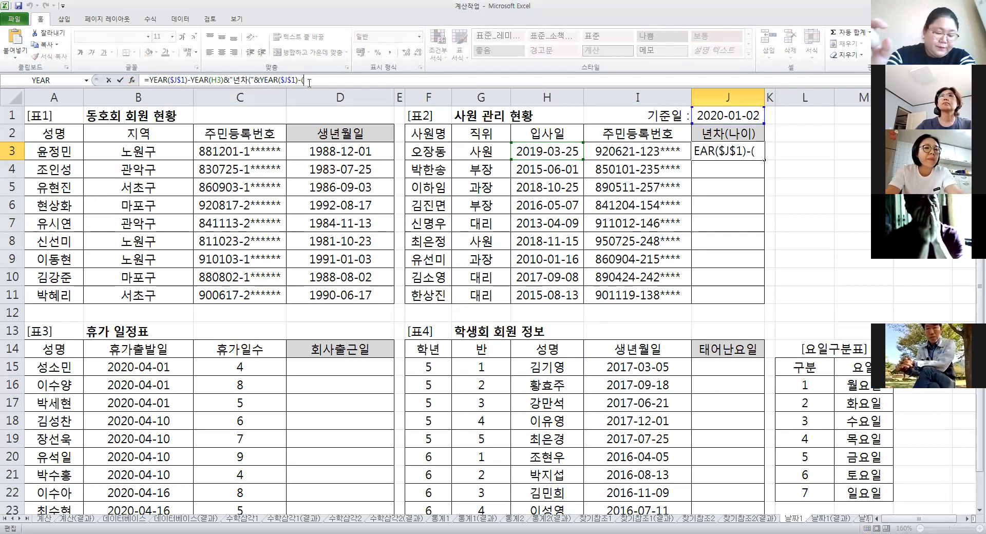
type("(1900+")
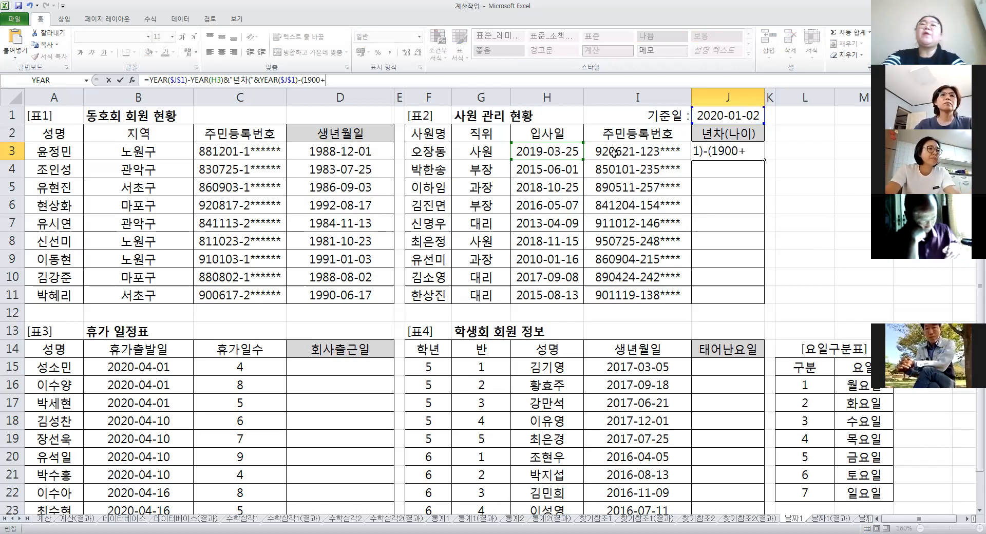
Add LEFT(I3,2) to take the birth year's two digits from 주민등록번호, and accept the proposed closing-parenthesis correction.
left_click(133, 81)
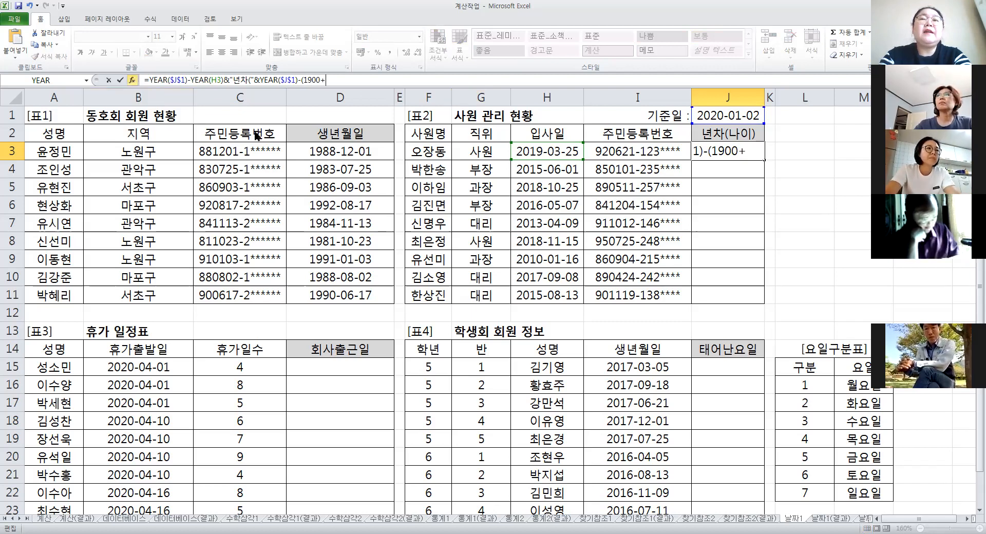
key("l")
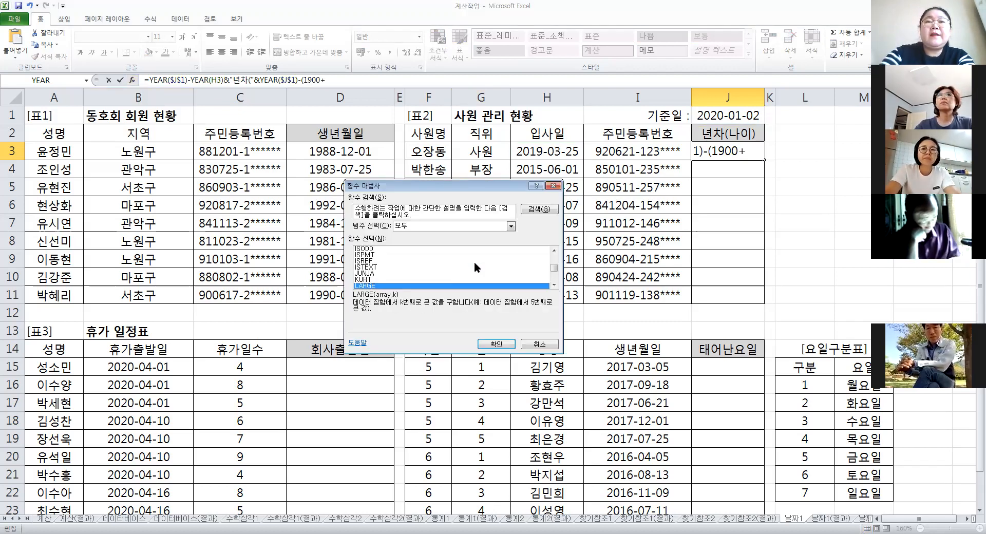
scroll(473, 261, "down", 1)
left_click(384, 281)
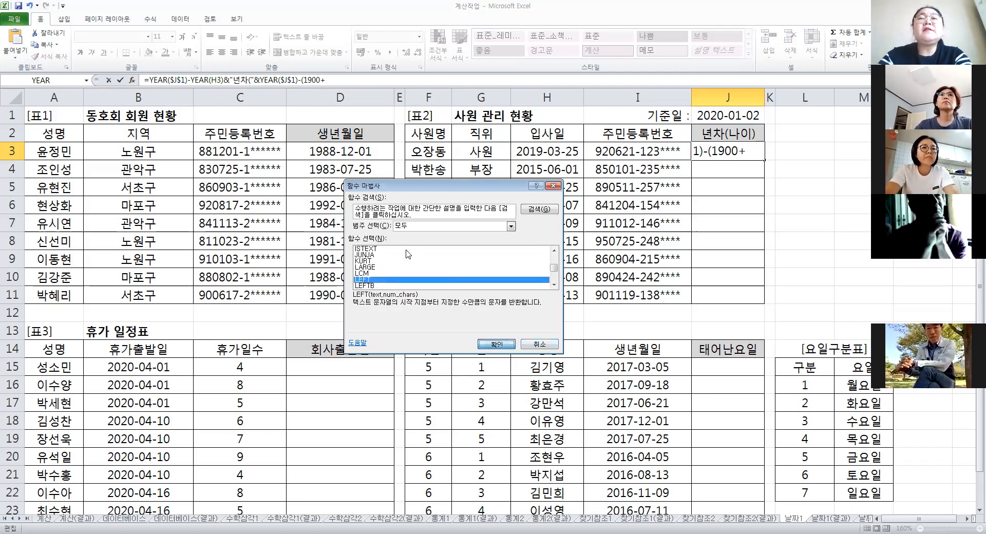
left_click(497, 344)
left_click(651, 153)
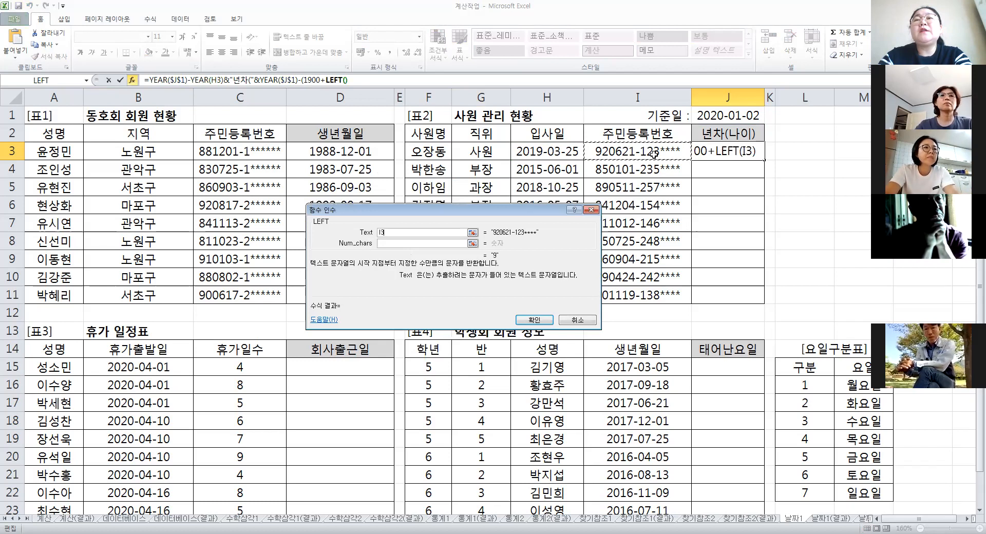
left_click(409, 241)
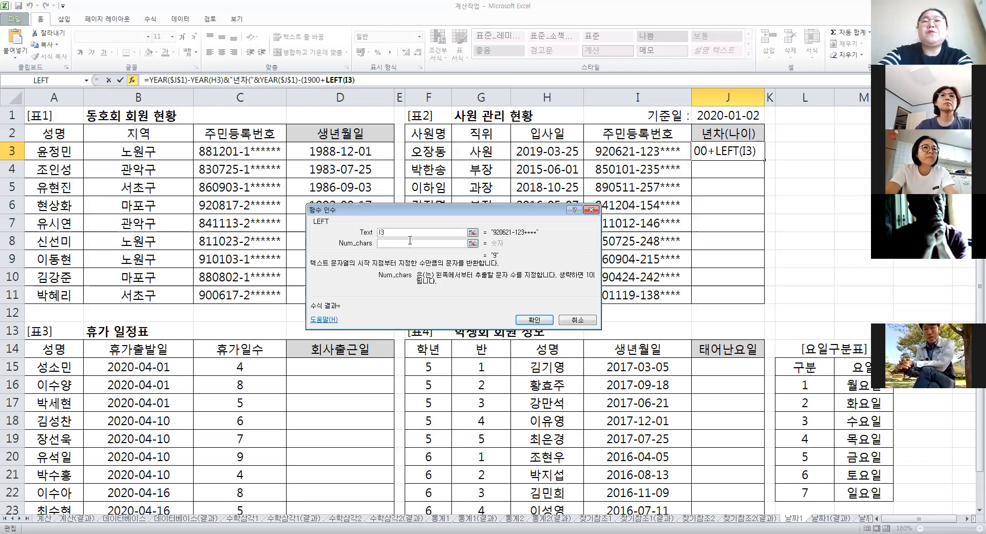
type("2")
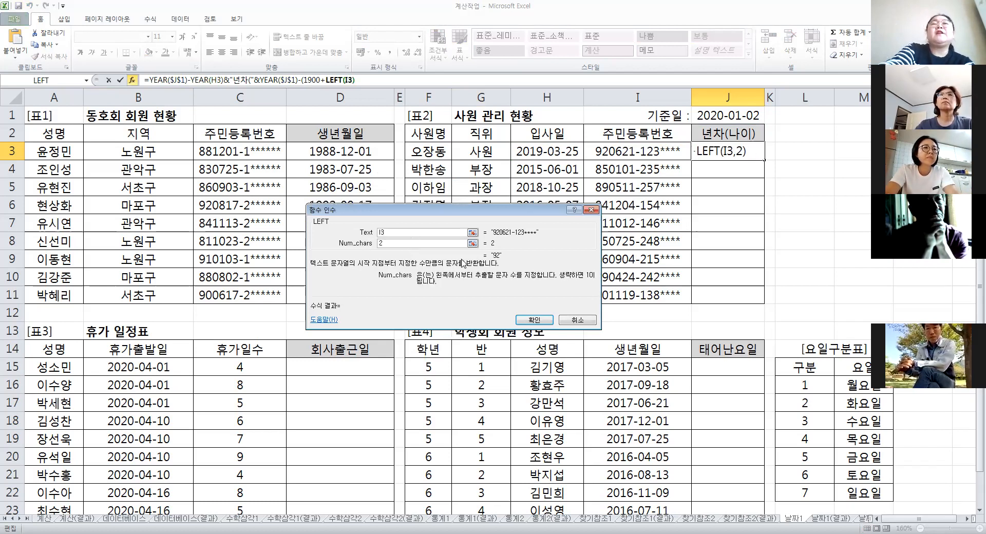
left_click(537, 322)
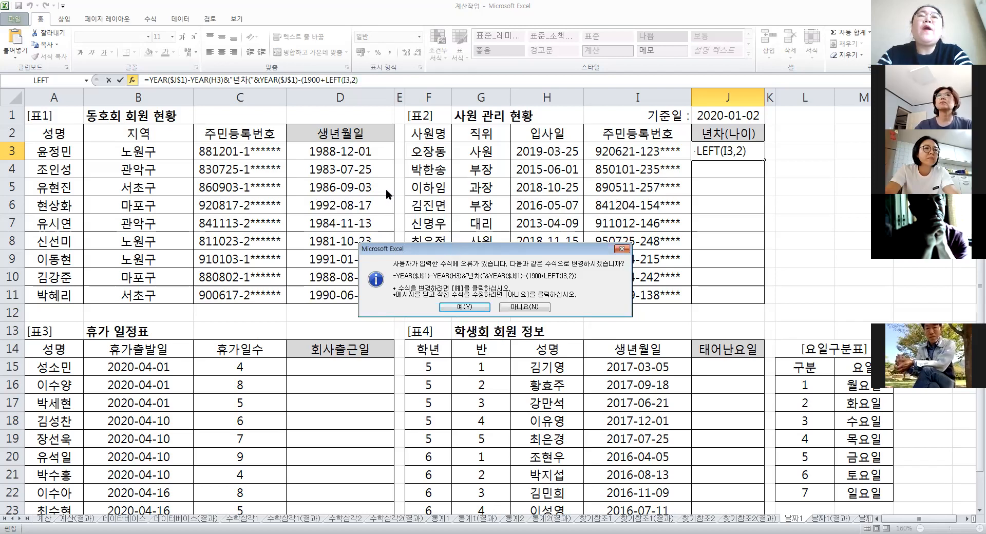
left_click_drag(429, 247, 431, 217)
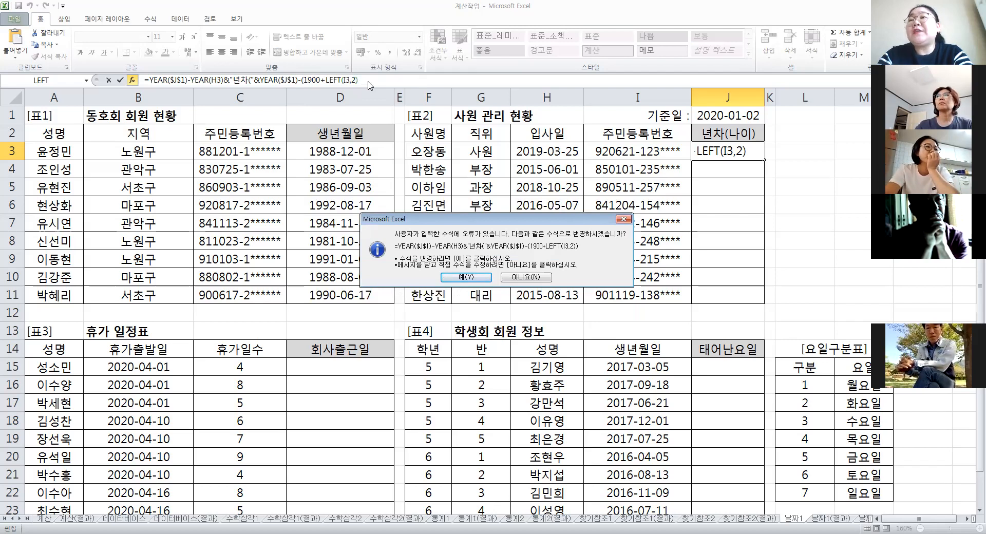
left_click(473, 280)
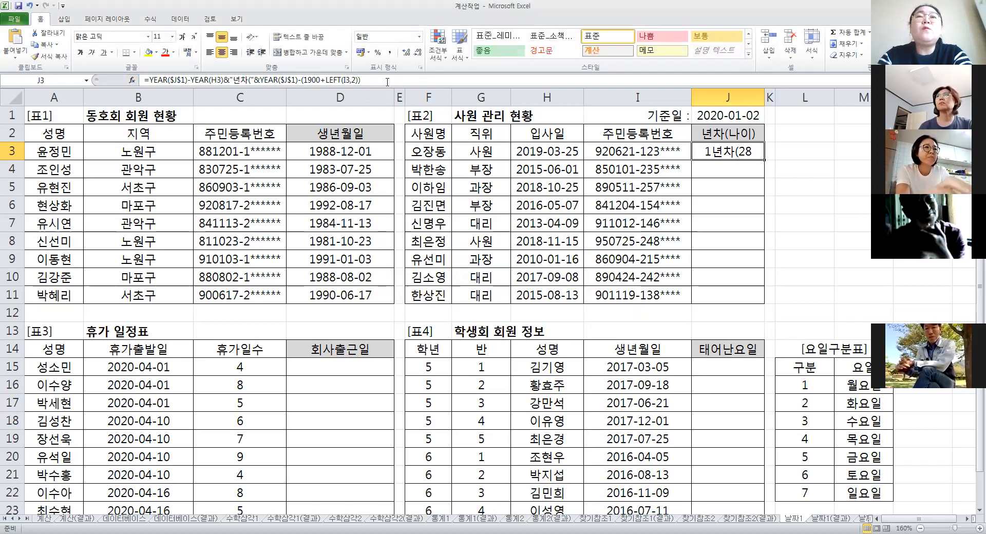
Append &")" to the end of the J3 formula and enter it.
left_click(387, 81)
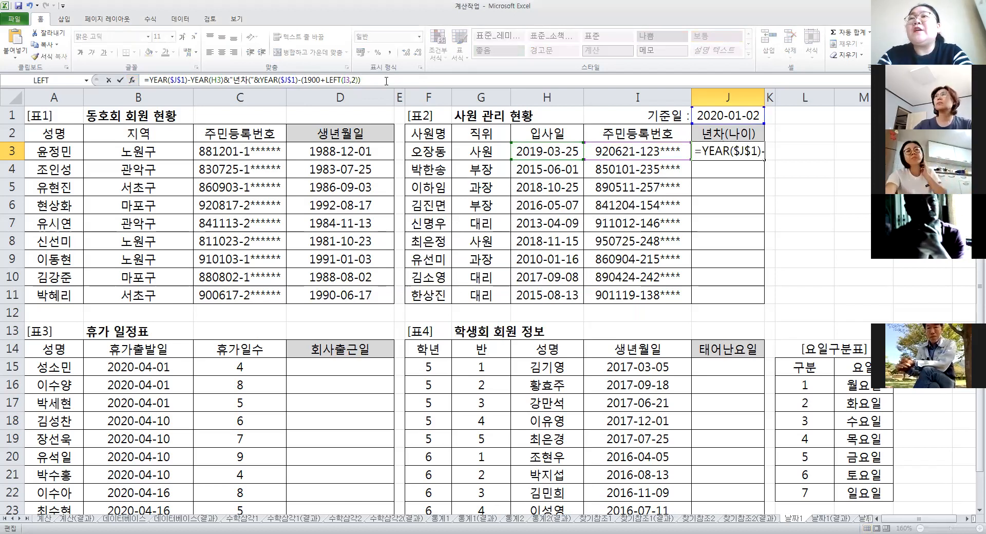
type("&")
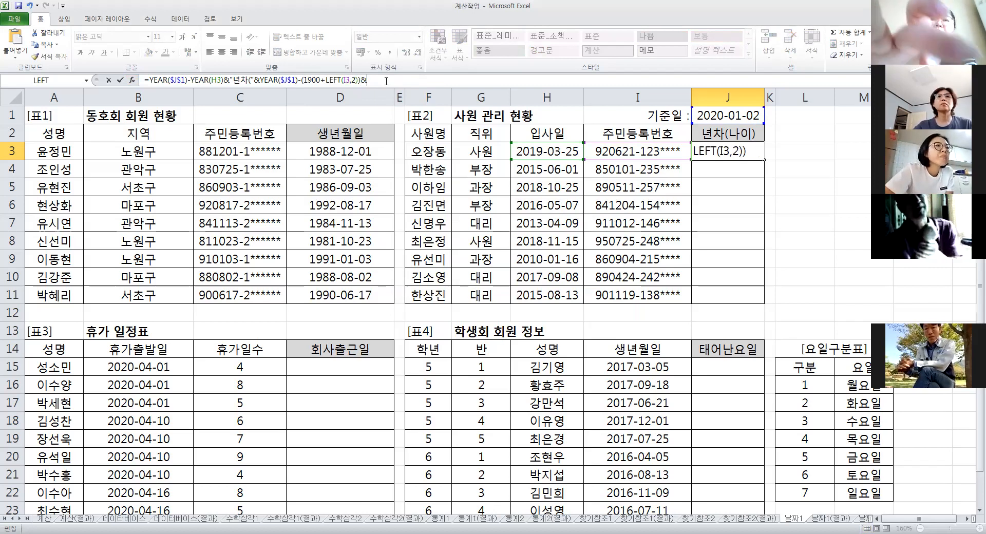
type("\")\"")
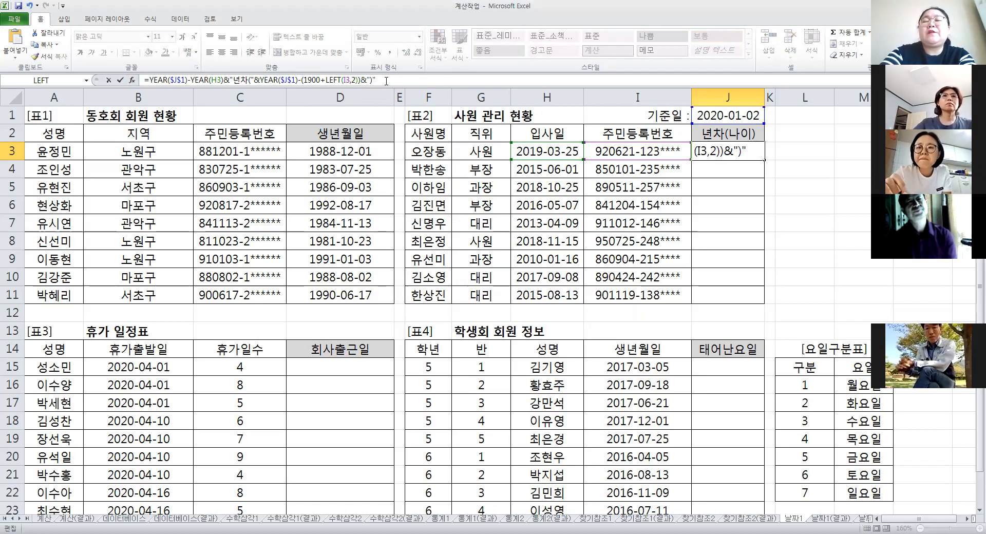
key("Return")
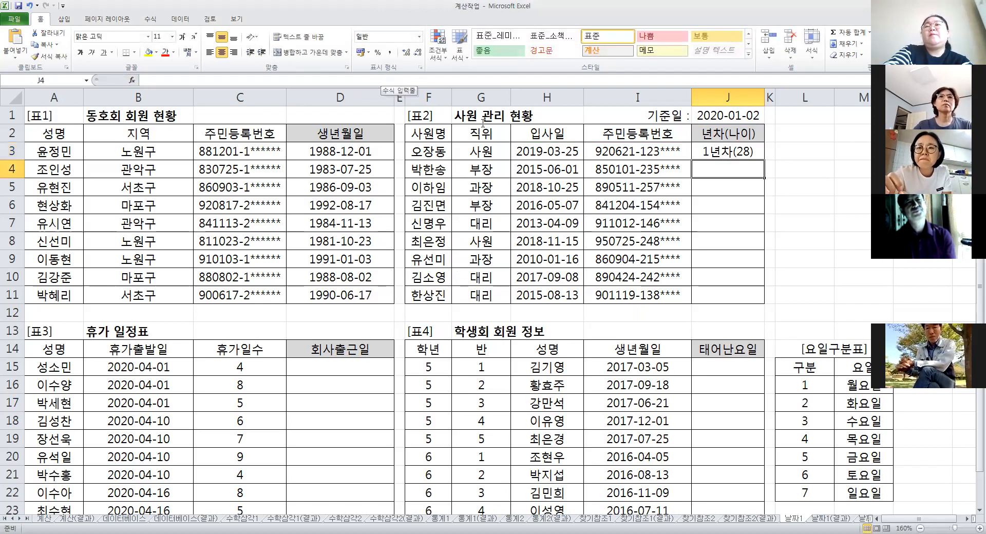
Copy the J3 formula down the 년차(나이) column of 표2 through J11.
left_click(737, 150)
left_click_drag(764, 161, 730, 304)
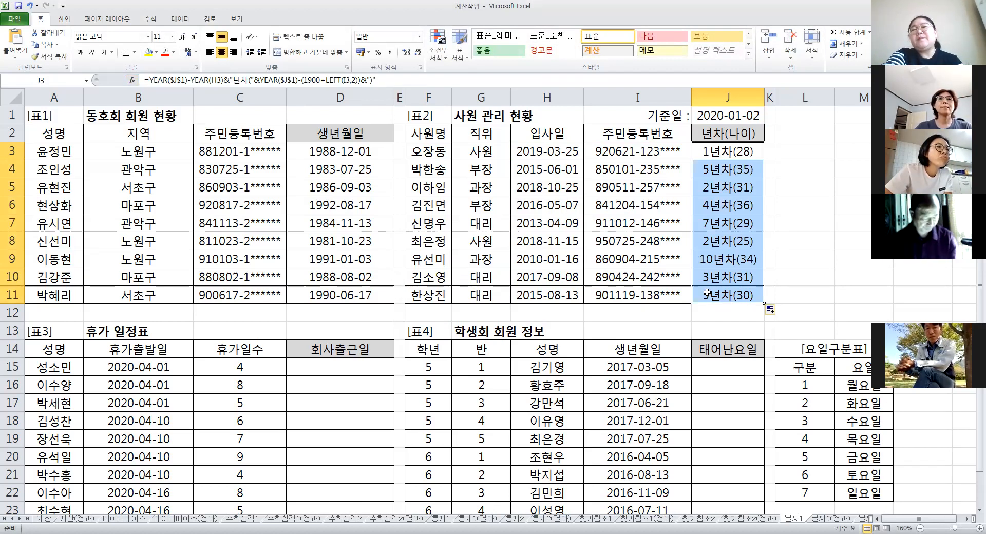
scroll(693, 288, "down", 2)
scroll(694, 287, "up", 2)
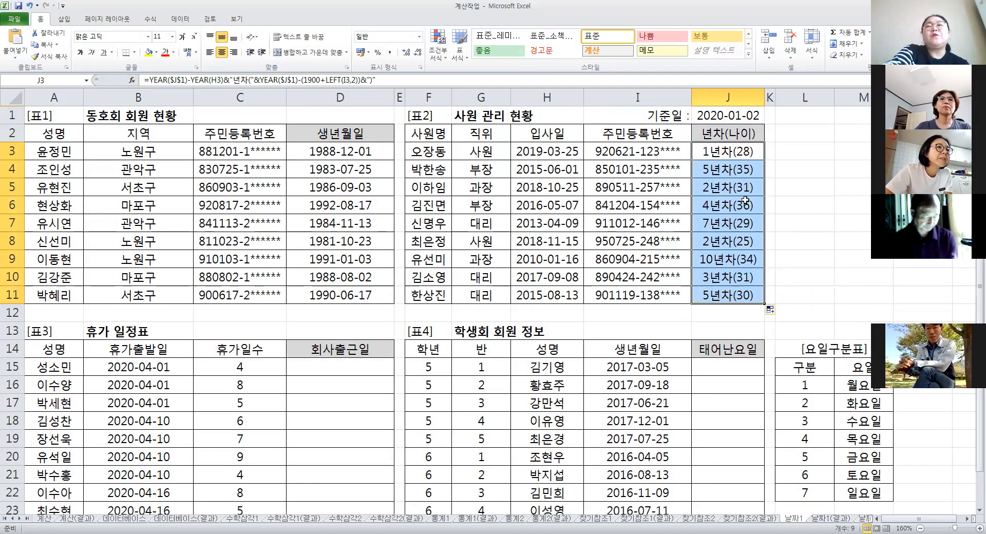
Check the copied formulas in the 년차(나이) column and look over the empty 회사출근일 and 태어난요일 columns.
left_click(738, 182)
left_click(359, 225)
left_click(637, 243)
left_click(370, 443)
left_click(727, 439)
left_click(724, 223)
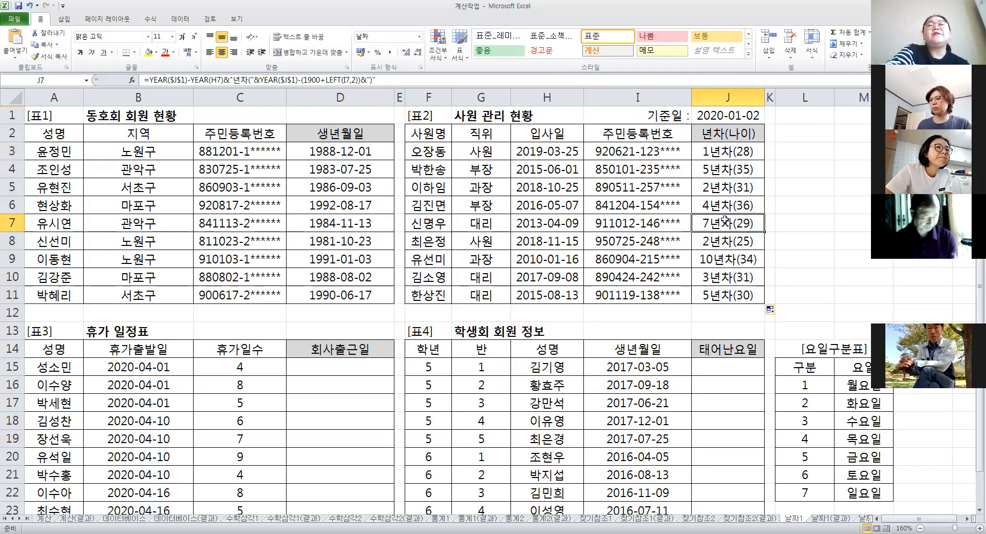
scroll(724, 220, "down", 1)
scroll(724, 221, "down", 2)
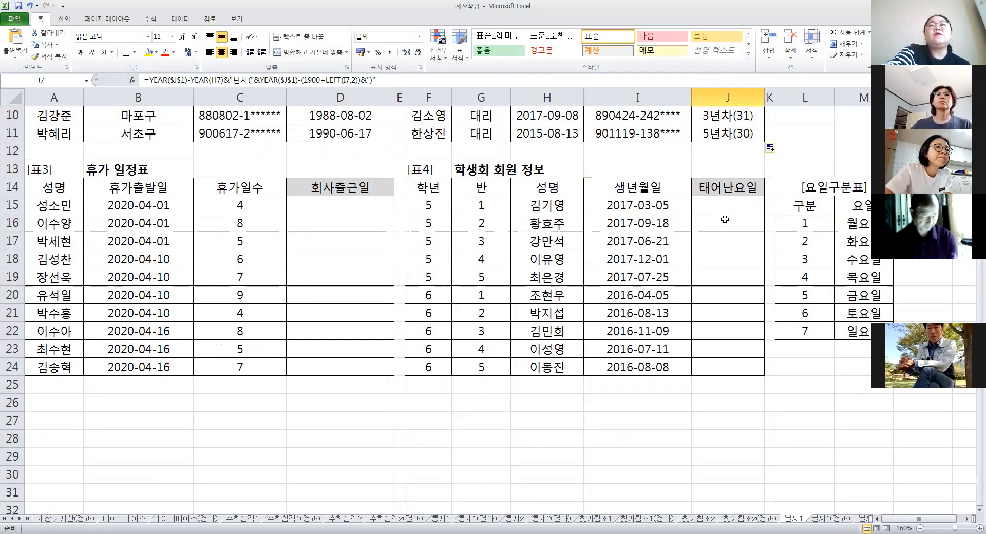
scroll(717, 200, "up", 2)
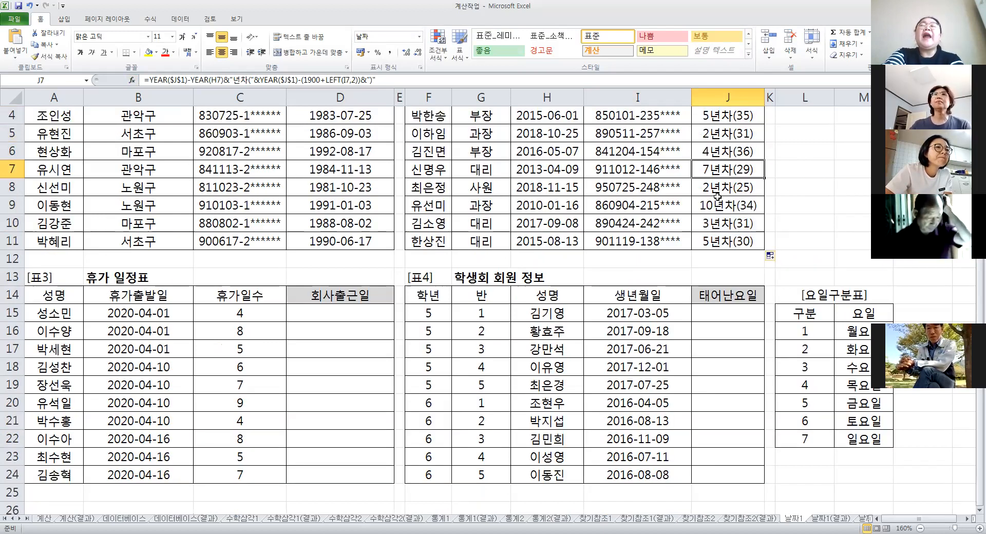
scroll(718, 196, "up", 1)
left_click(715, 157)
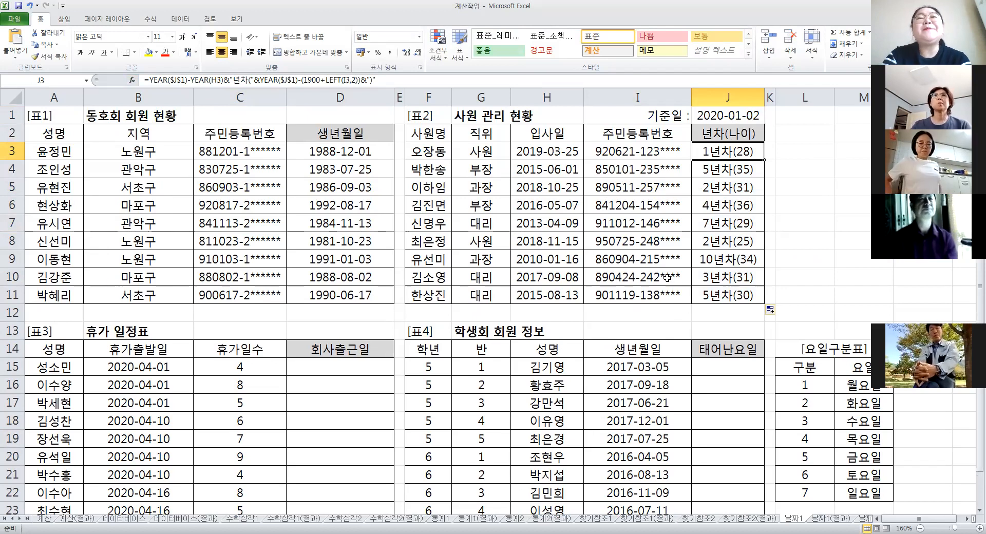
Insert the WORKDAY function in D15, the first 회사출근일 cell of 표3.
scroll(667, 277, "down", 4)
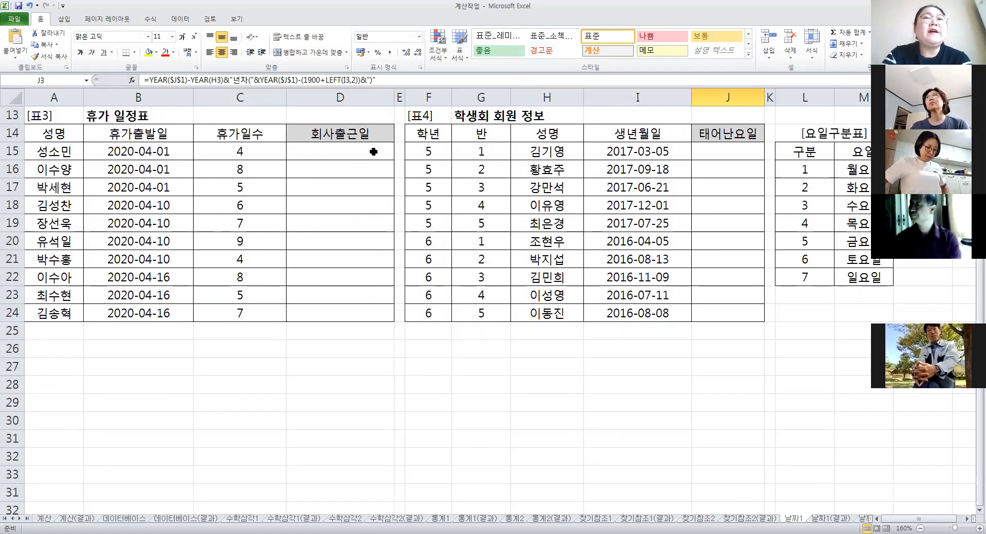
left_click(373, 151)
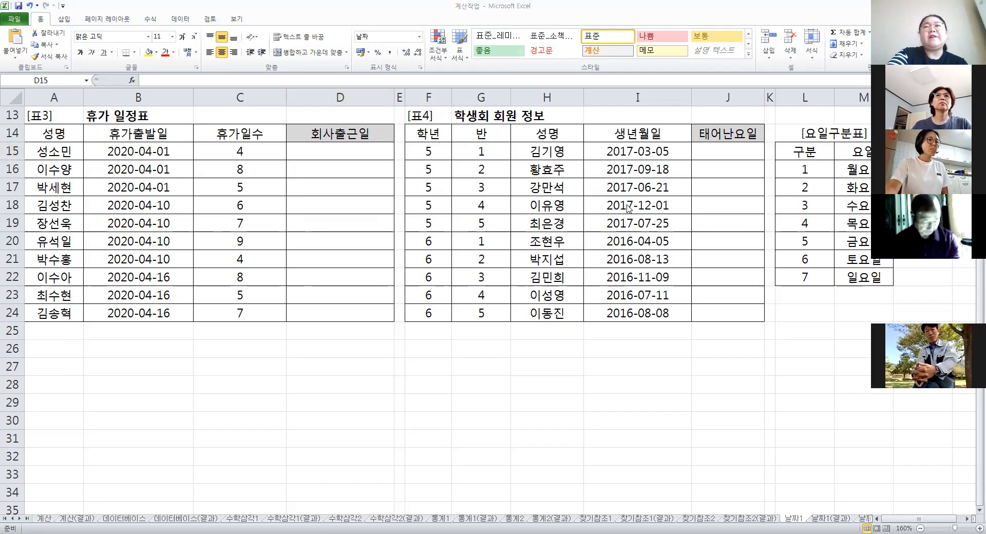
left_click(336, 151)
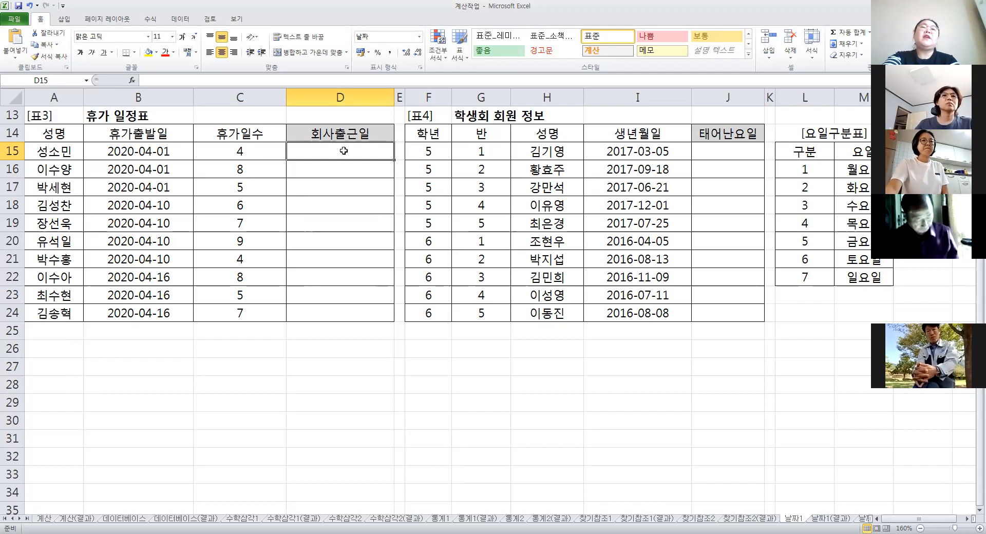
left_click(161, 149)
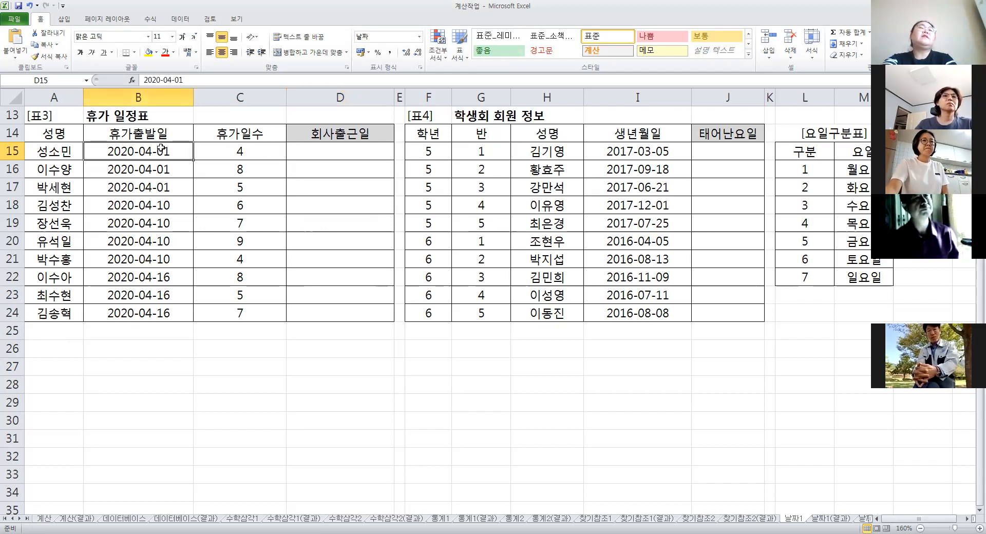
left_click(240, 149)
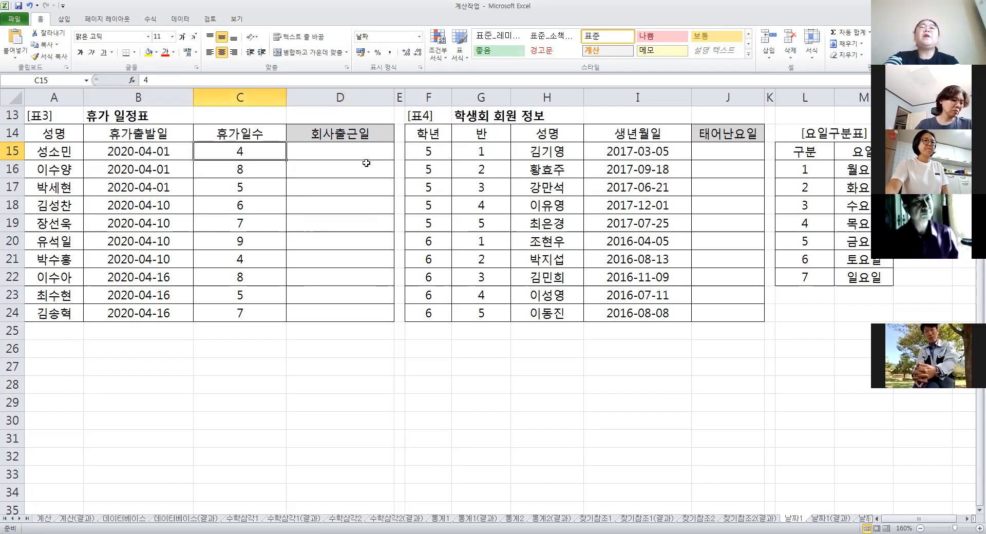
left_click(351, 154)
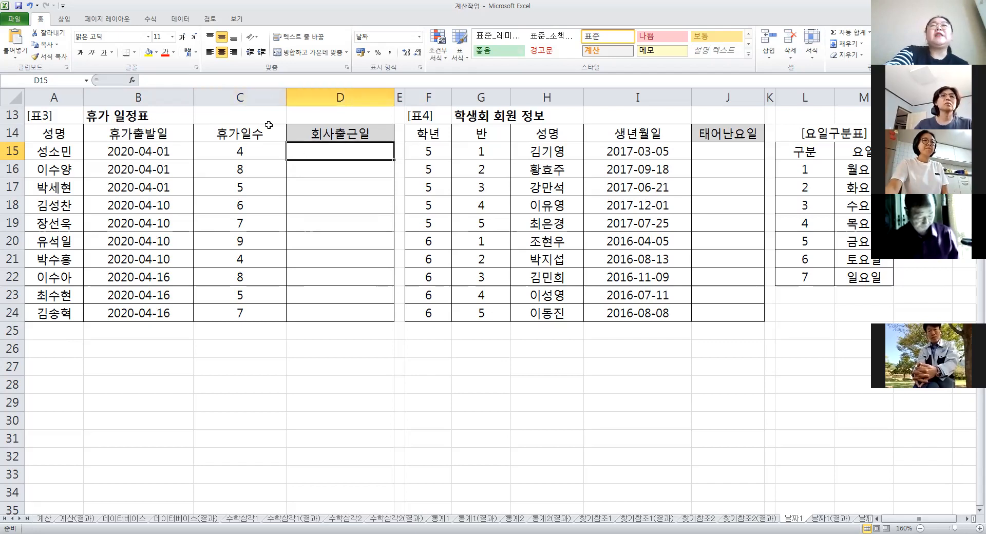
left_click(133, 82)
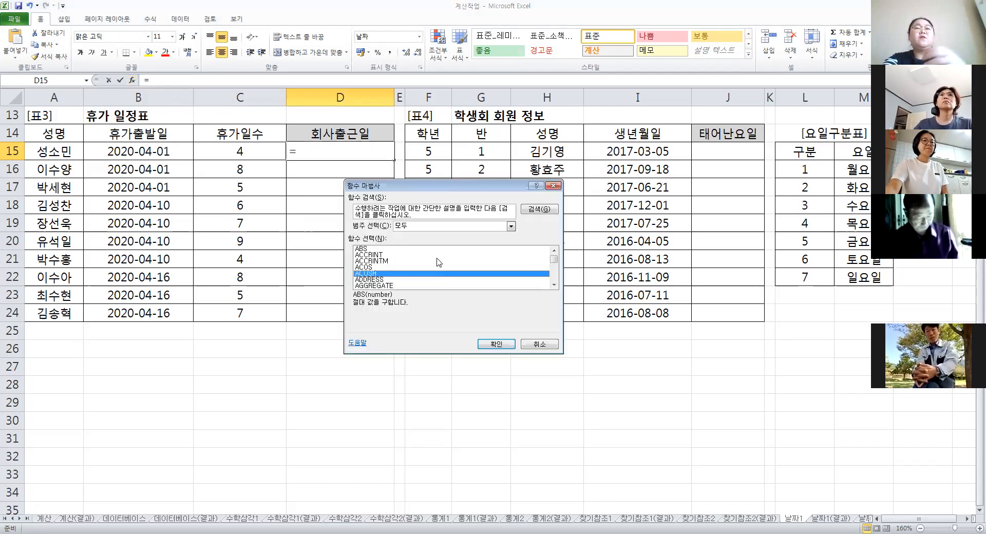
scroll(439, 275, "down", 2)
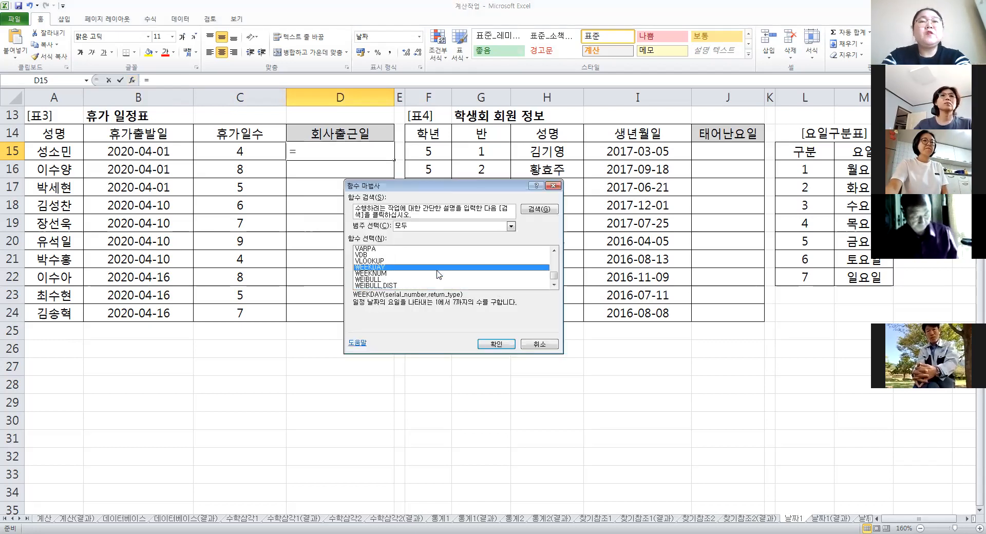
left_click(387, 280)
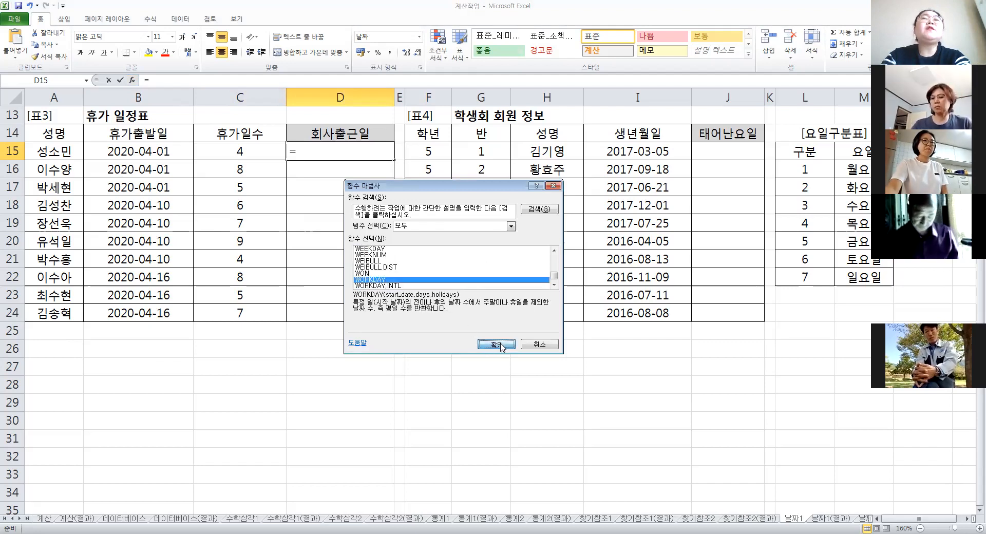
left_click(496, 344)
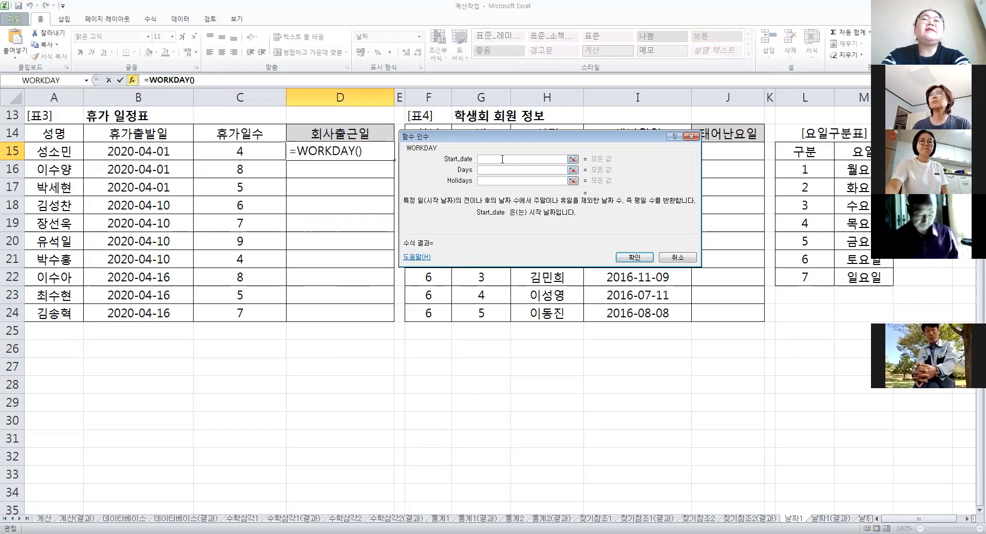
Set WORKDAY's Start_date to the 휴가출발일 cell B15 and its Days to the 휴가일수 cell C15.
left_click(489, 181)
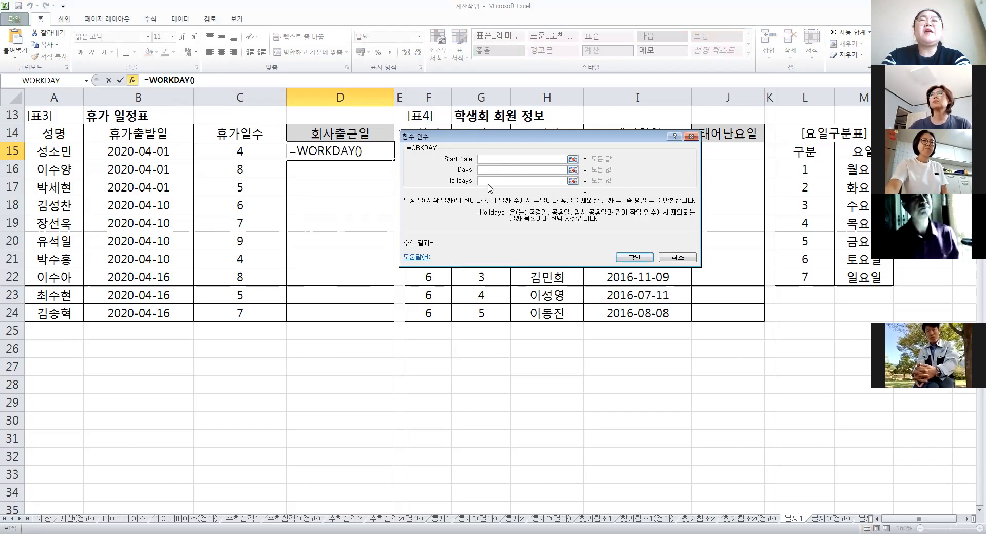
left_click(496, 159)
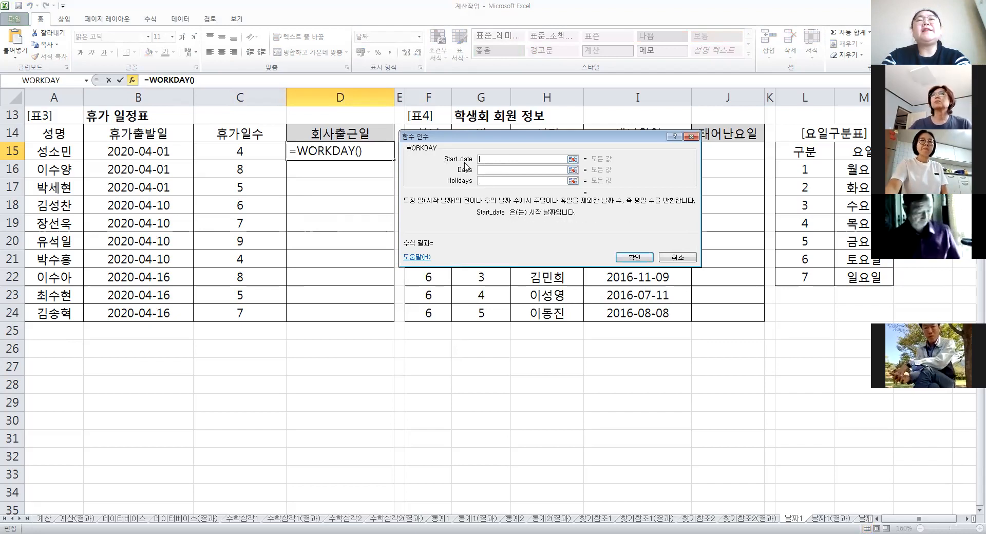
left_click(133, 153)
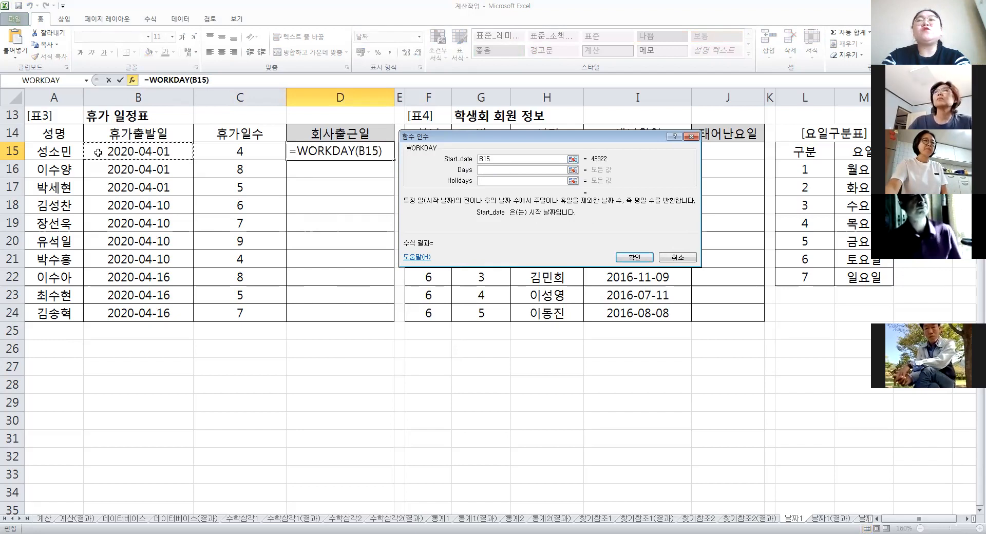
left_click(497, 170)
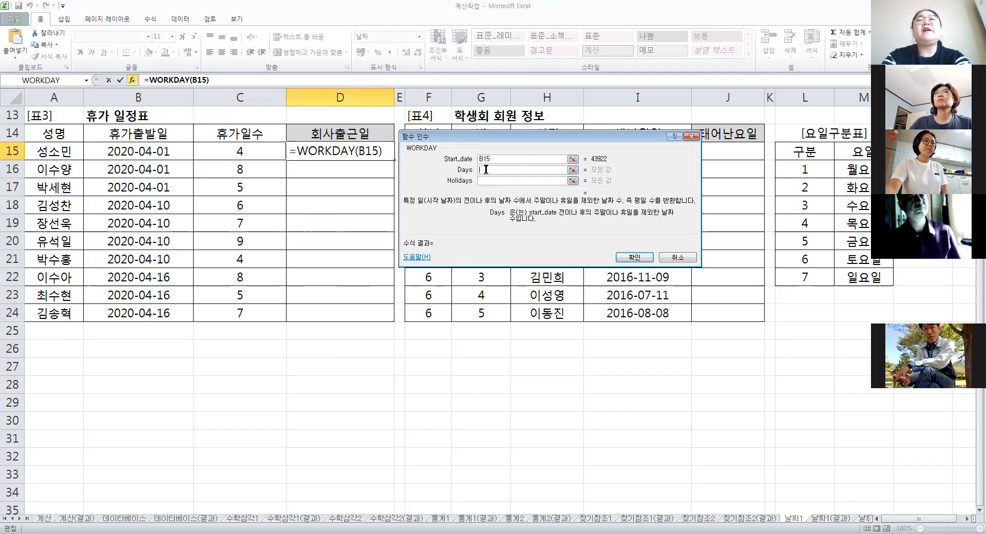
left_click(259, 151)
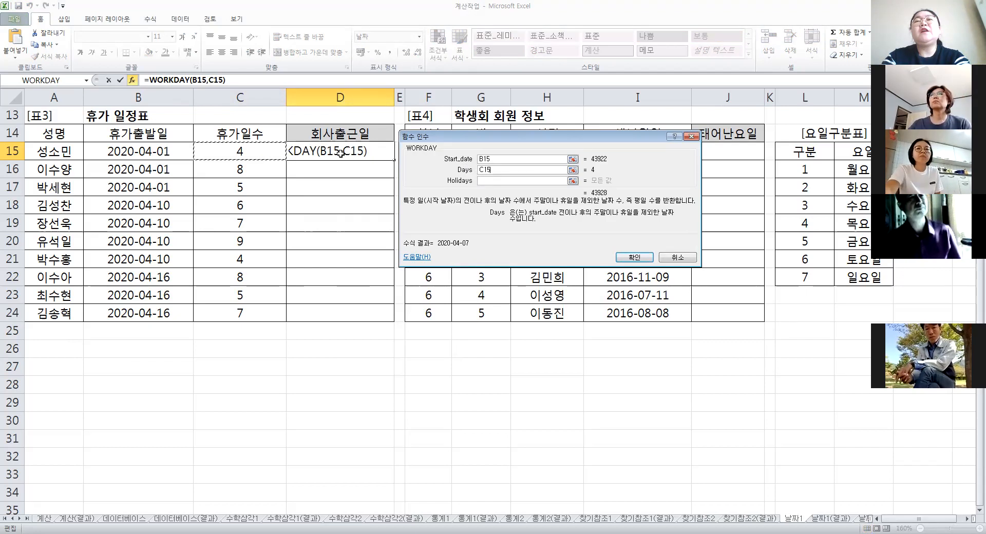
Leave Holidays empty, review the Start_date and Days arguments, and enter the WORKDAY formula in D15.
left_click(492, 180)
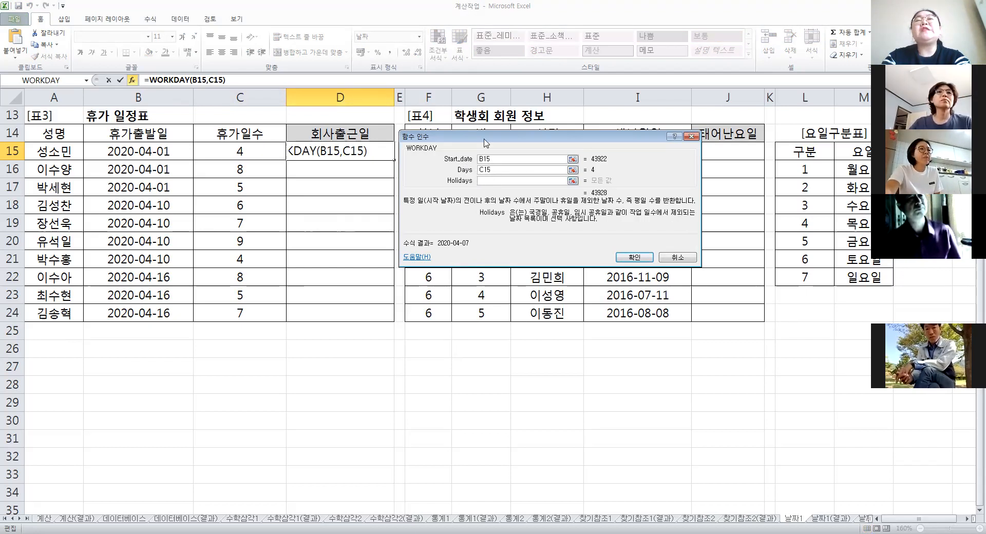
left_click_drag(516, 134, 564, 125)
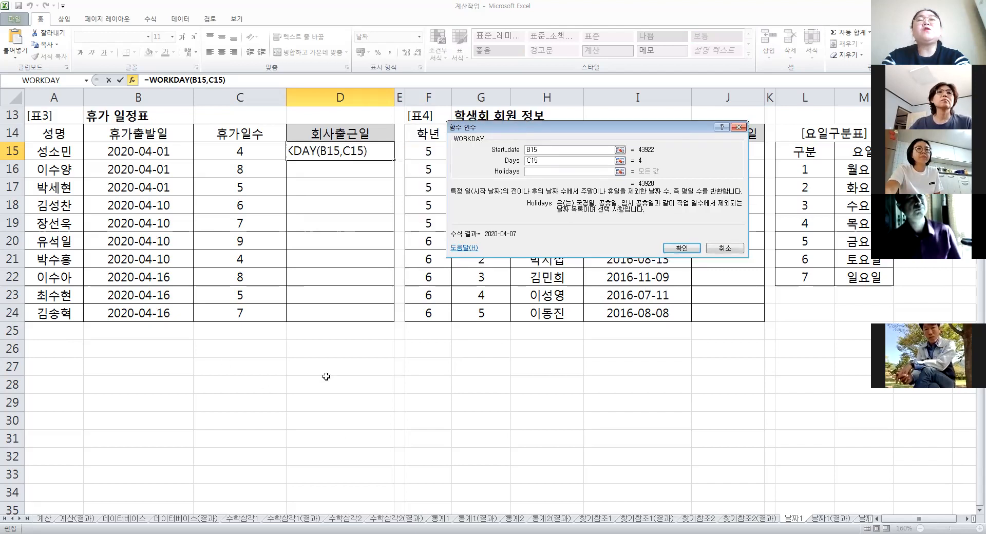
left_click(550, 151)
left_click_drag(546, 169, 517, 161)
double_click(519, 144)
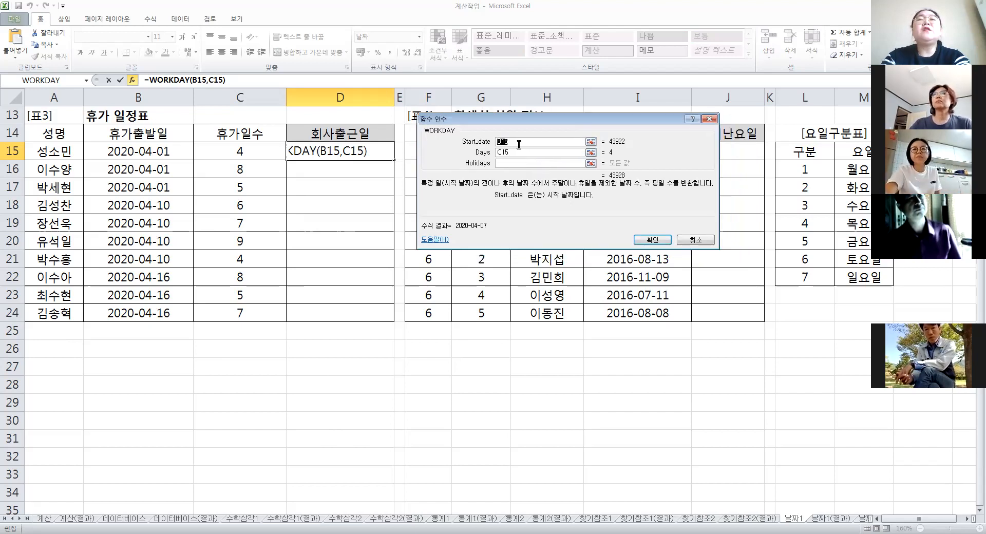
double_click(520, 153)
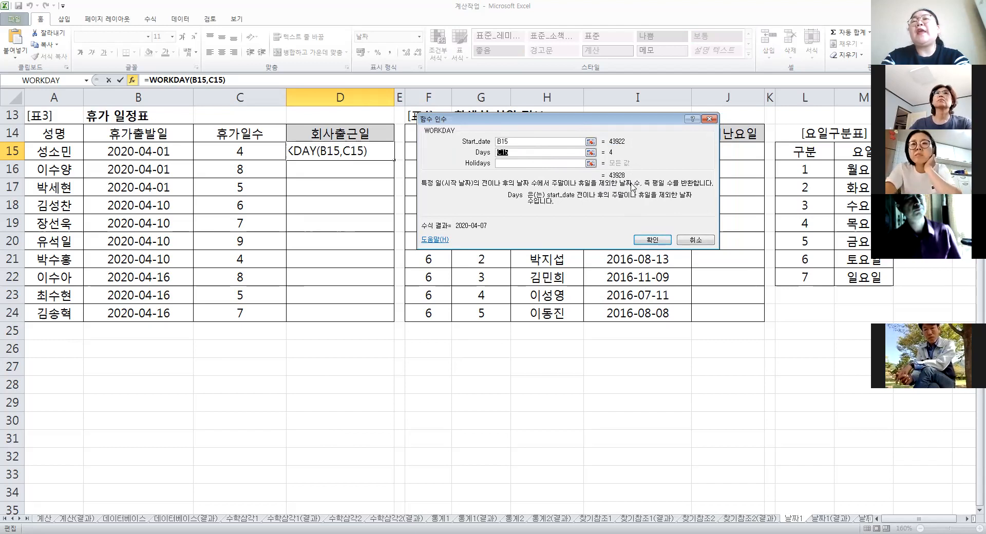
left_click(649, 243)
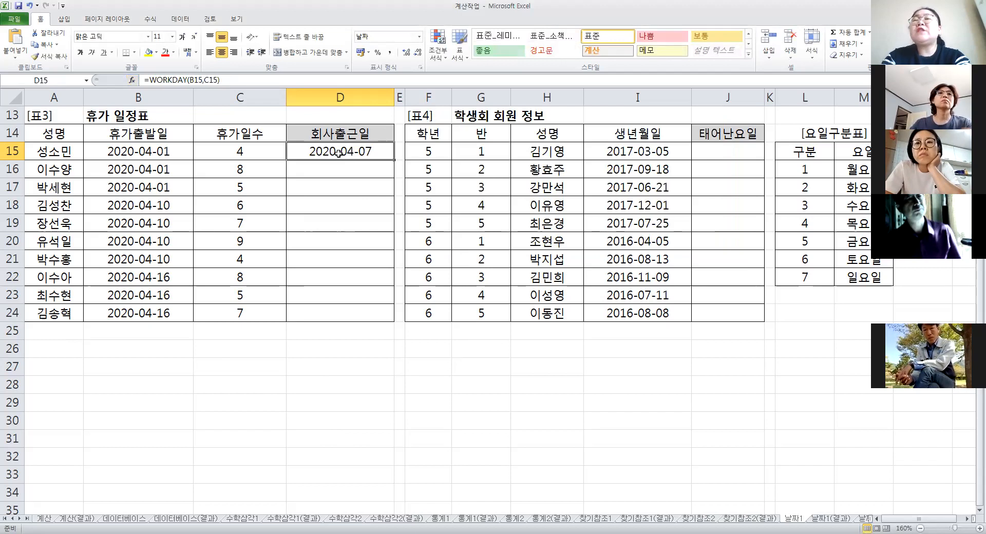
Keep D15 in the Date format after previewing it as General, and copy its formula down the 회사출근일 column through D24.
right_click(339, 153)
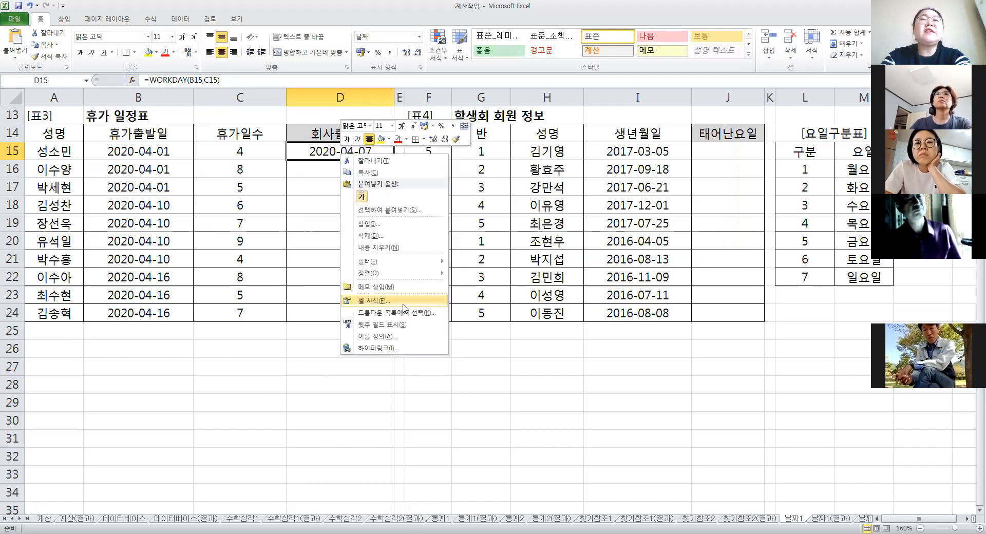
left_click(405, 302)
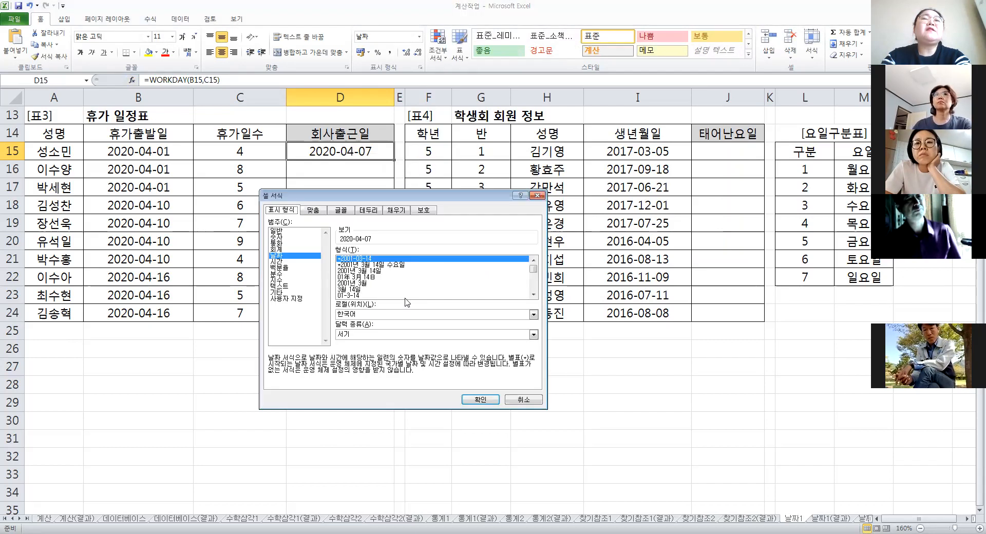
left_click(282, 231)
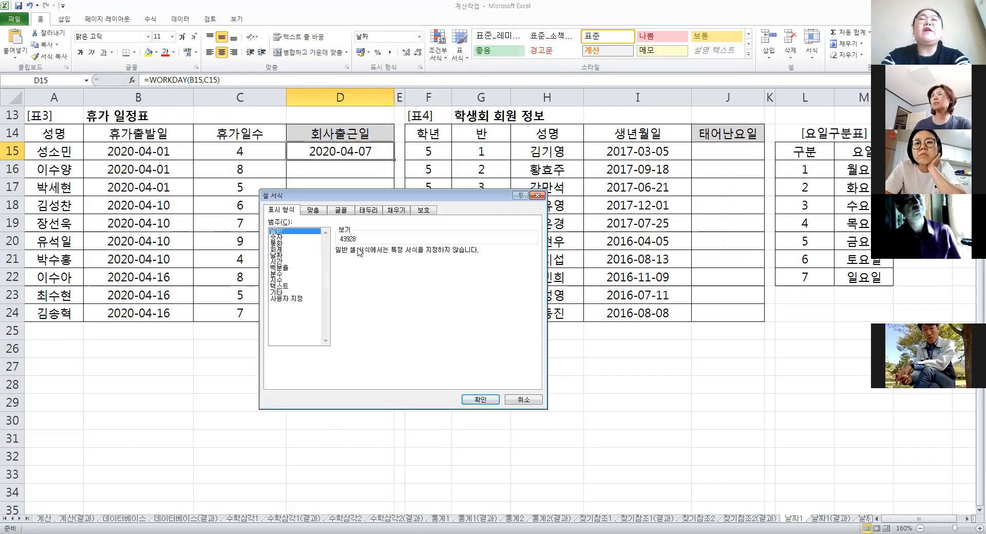
left_click(279, 255)
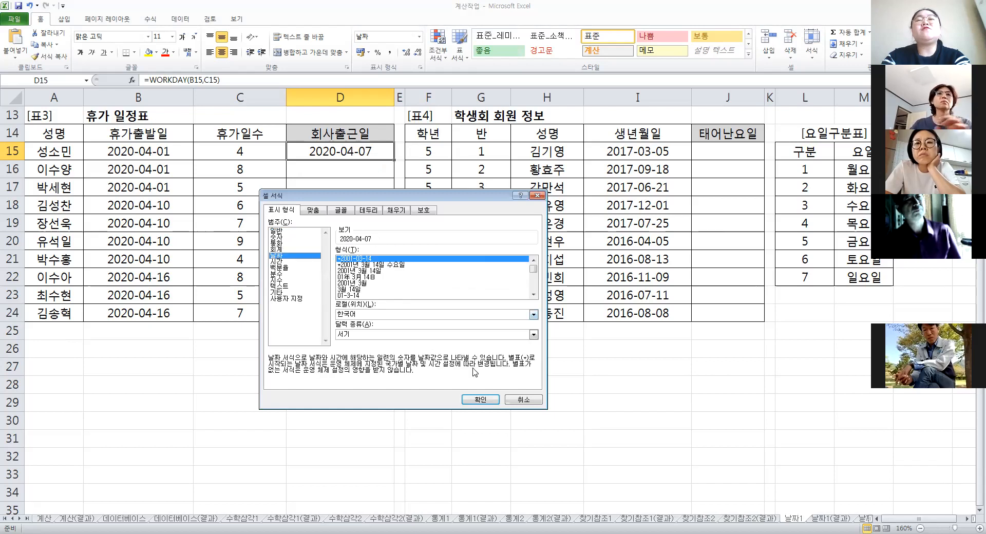
left_click(477, 400)
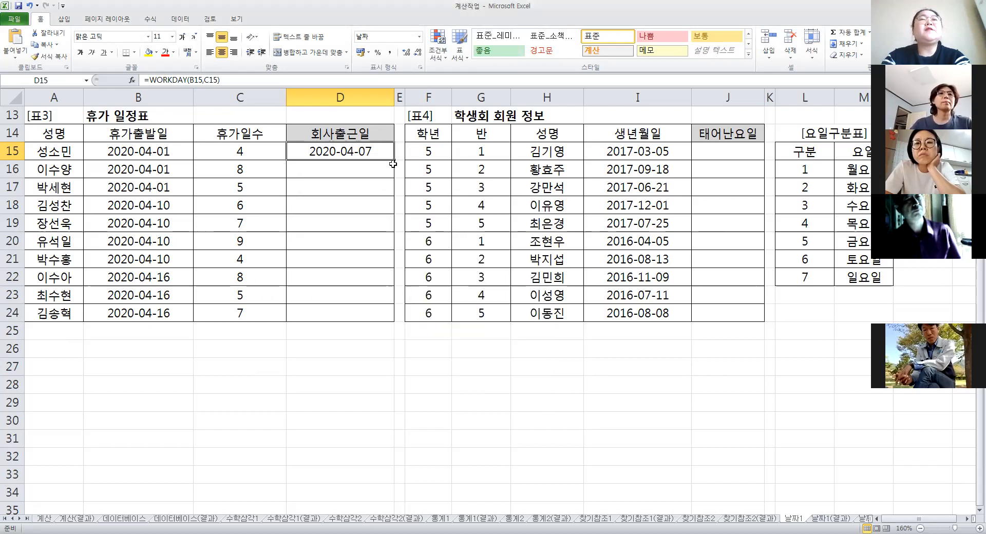
left_click_drag(395, 161, 384, 322)
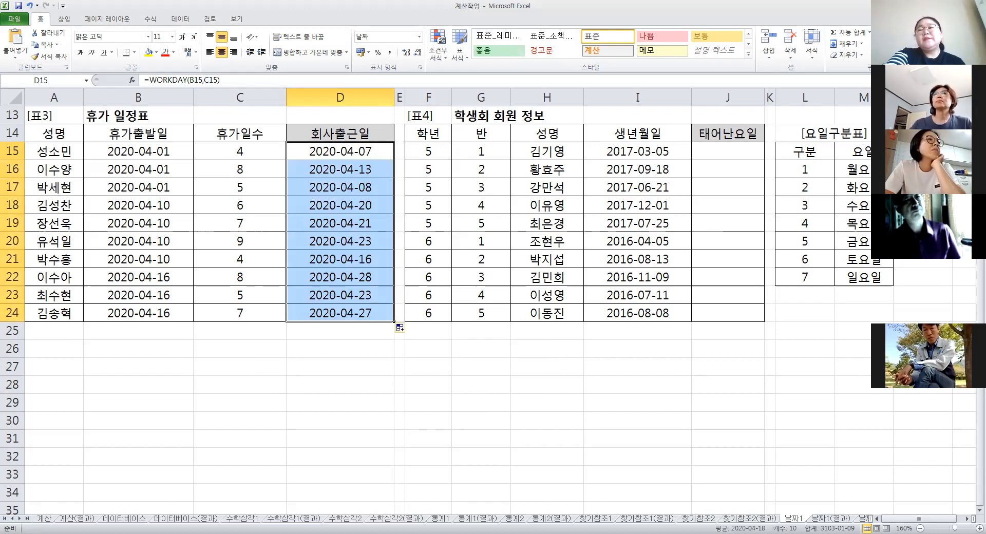
Examine the 구분 and 요일 columns of the 요일구분표 against 표4's empty 태어난요일 column.
left_click(967, 519)
left_click(967, 520)
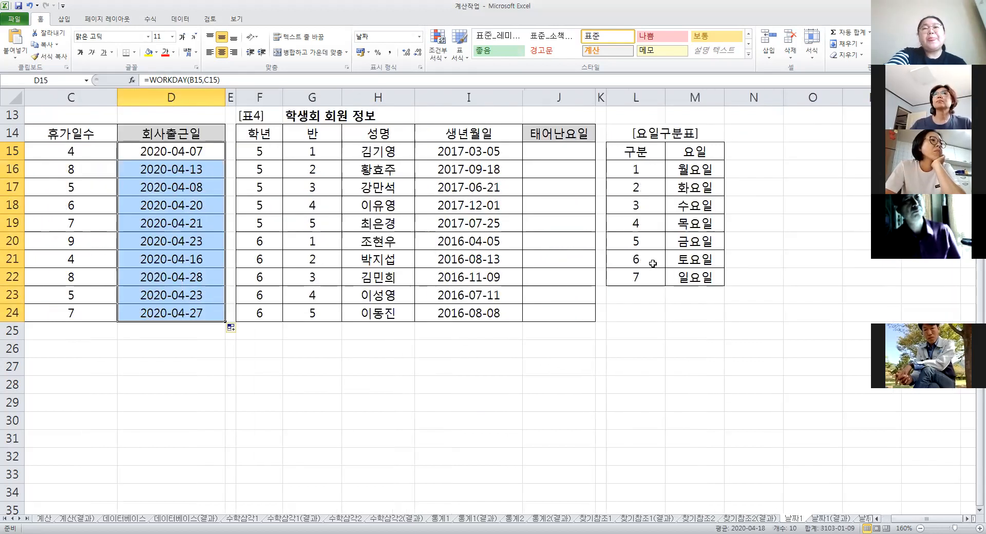
left_click(968, 519)
left_click(478, 155)
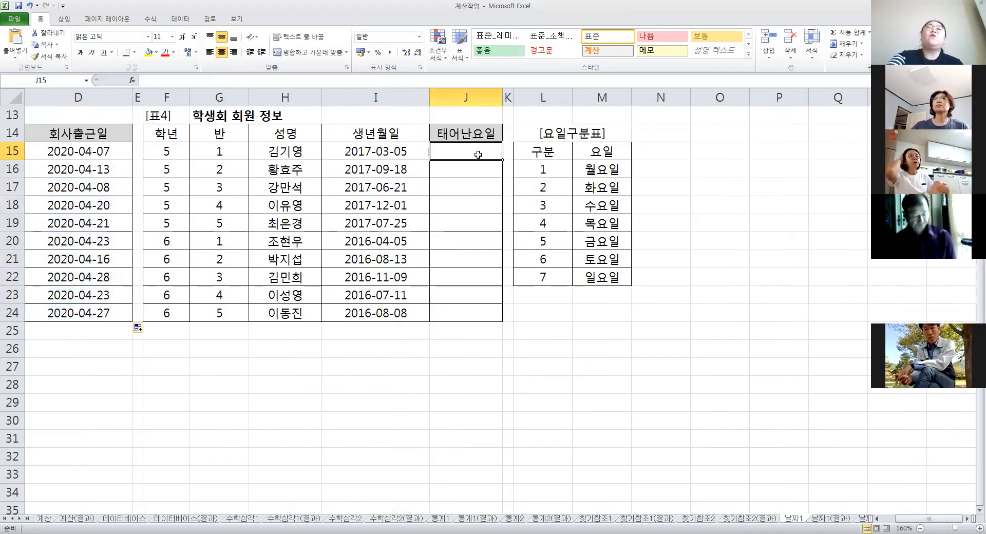
left_click_drag(544, 149, 604, 276)
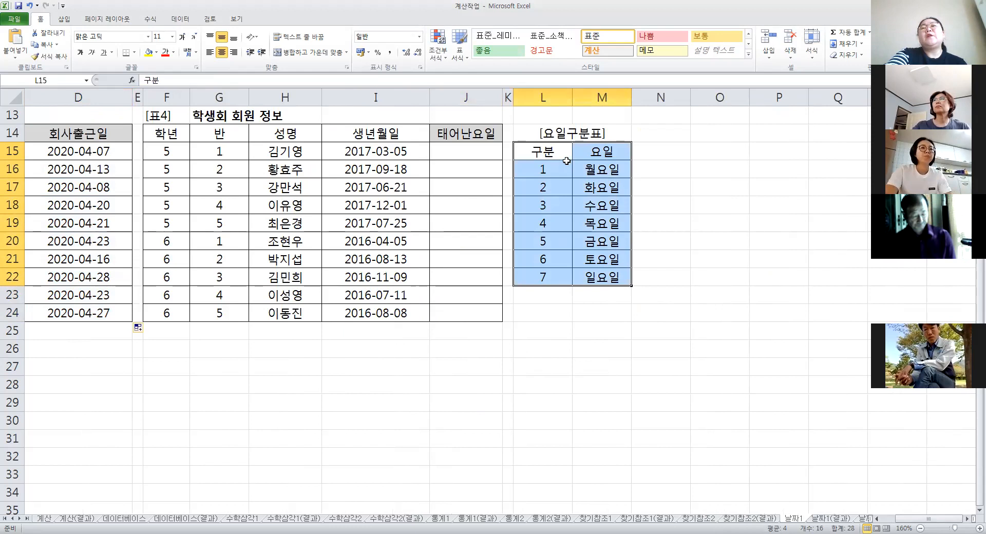
left_click(491, 134)
left_click(604, 154)
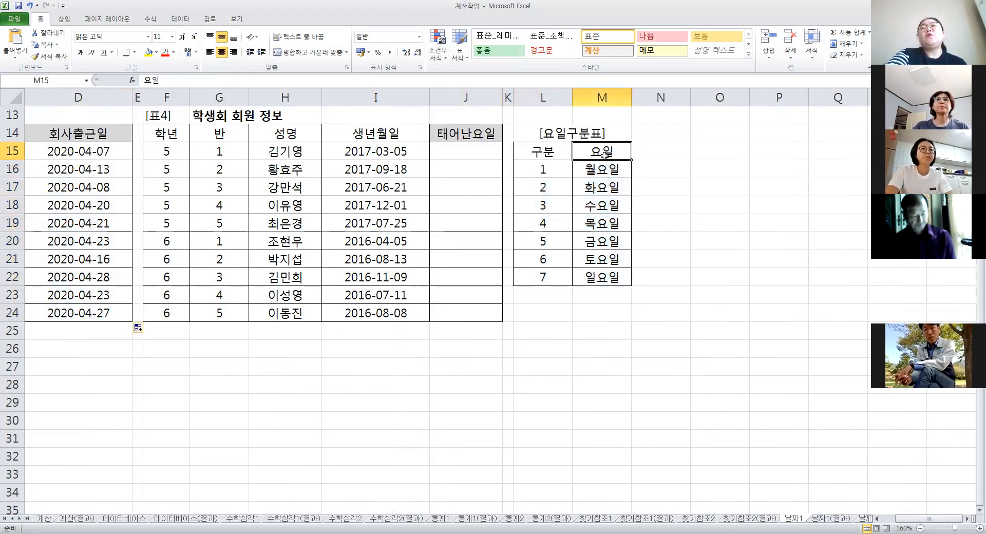
left_click(543, 152, "ctrl")
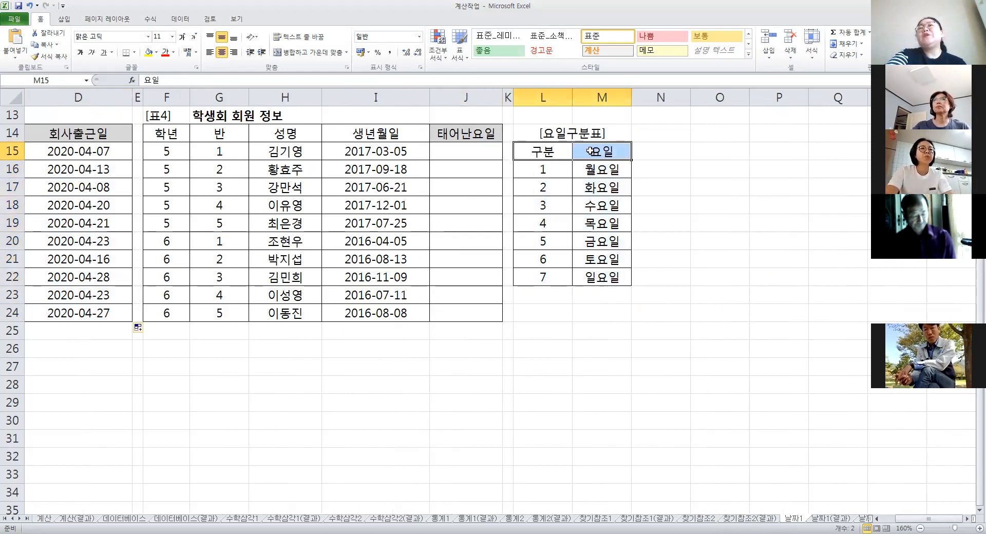
left_click_drag(532, 150, 579, 150)
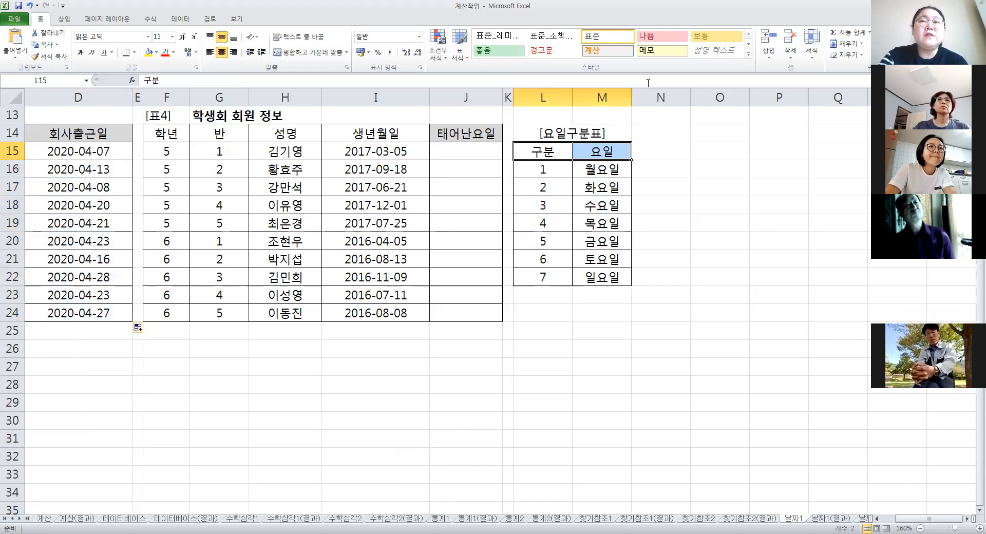
left_click(558, 150)
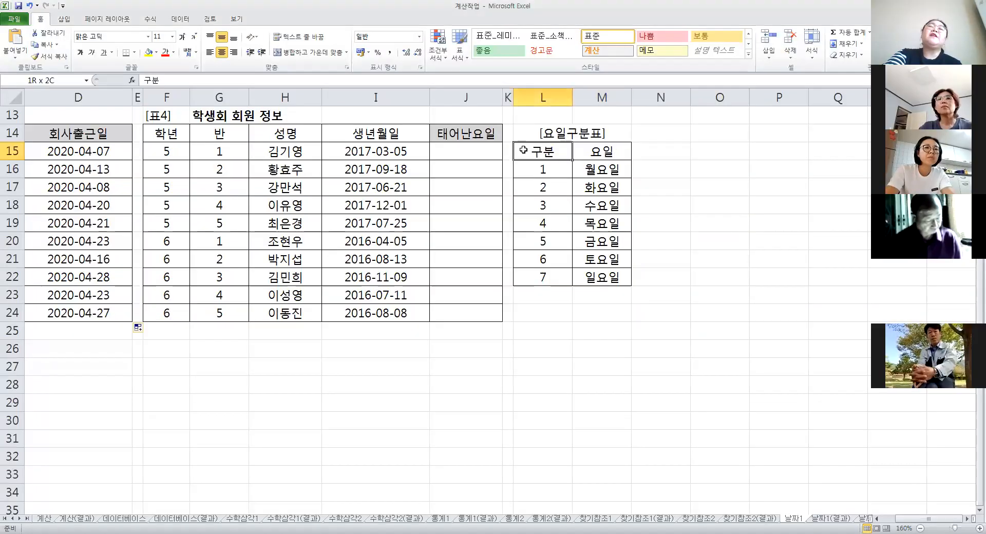
left_click_drag(539, 151, 601, 152)
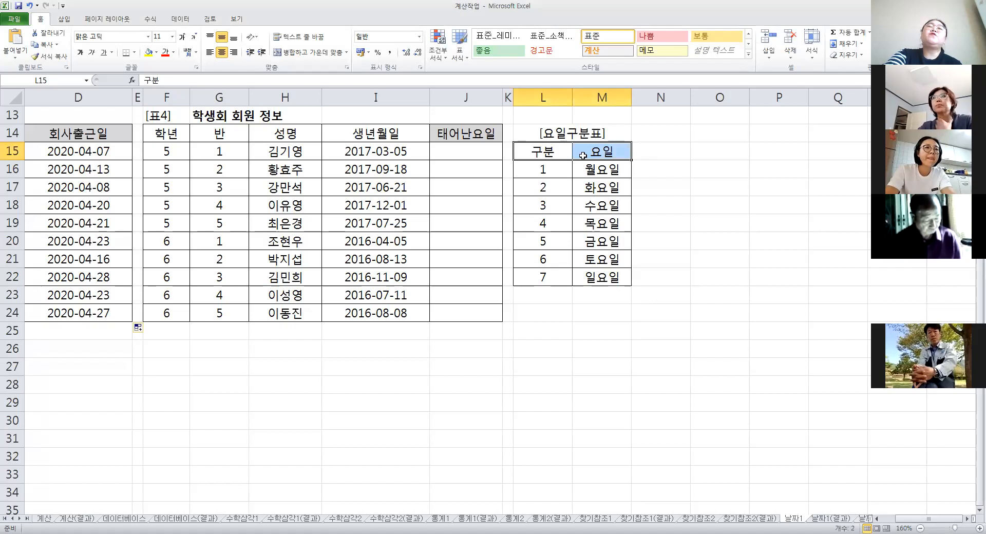
Start a VLOOKUP function in 표4's first 태어난요일 cell, J15.
left_click(458, 152)
left_click(132, 81)
left_click(515, 189)
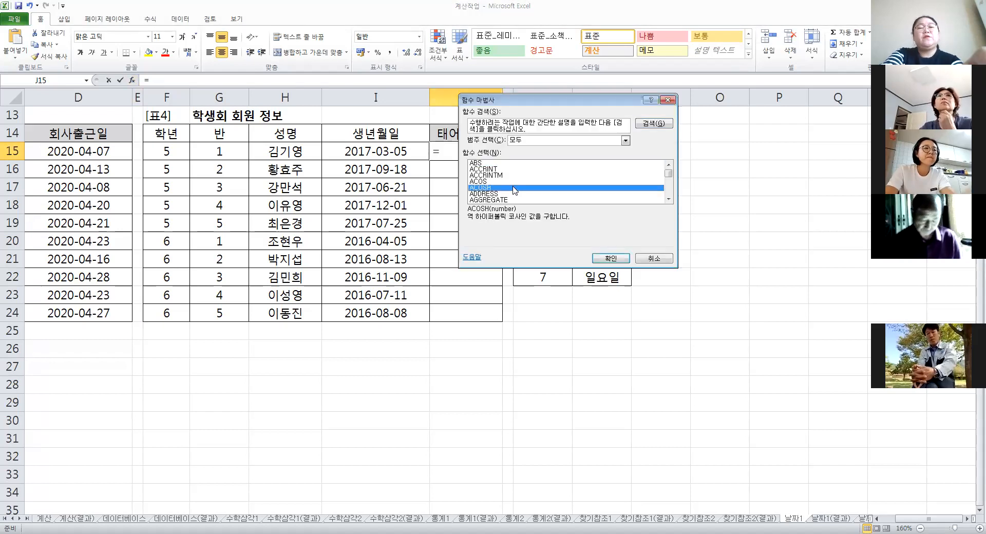
key("v")
scroll(516, 192, "down", 3)
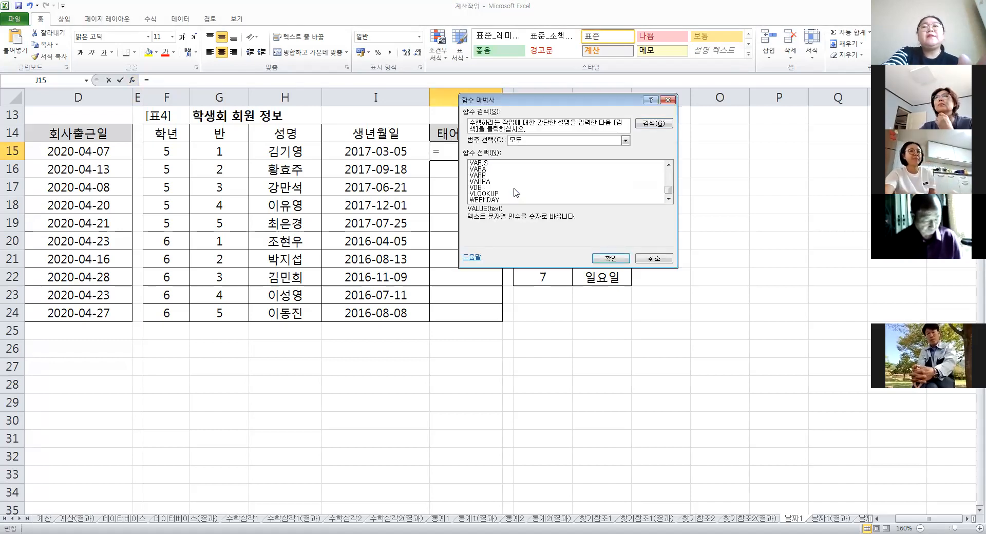
left_click(493, 194)
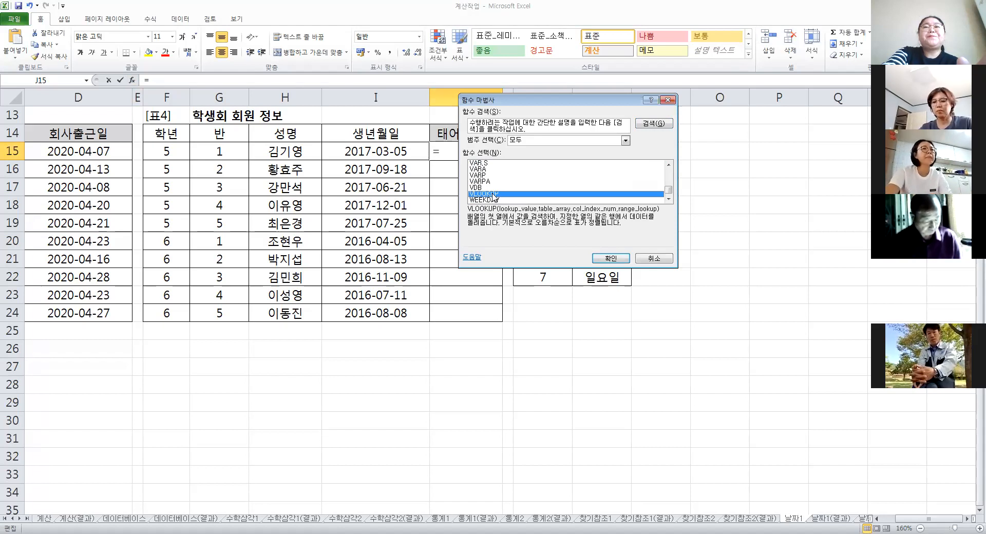
key("Return")
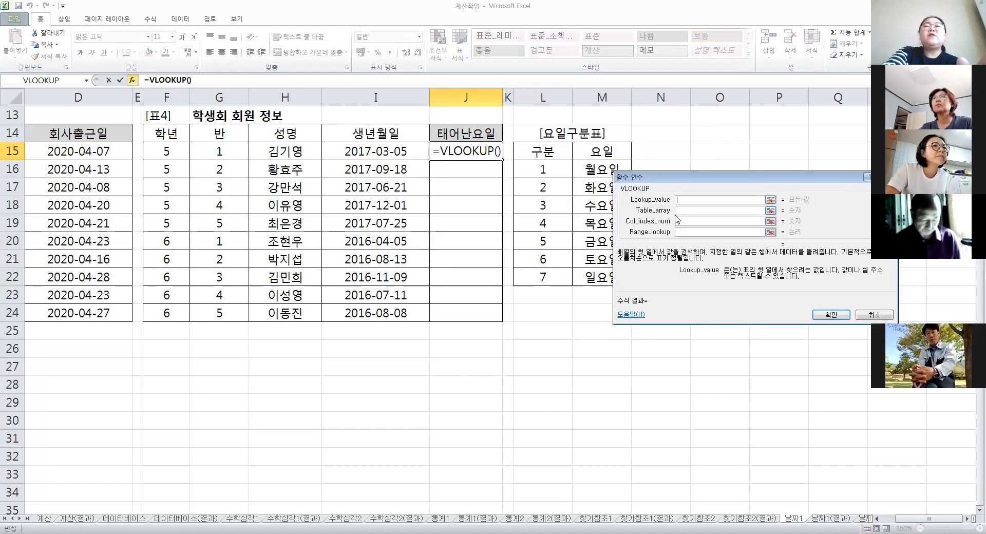
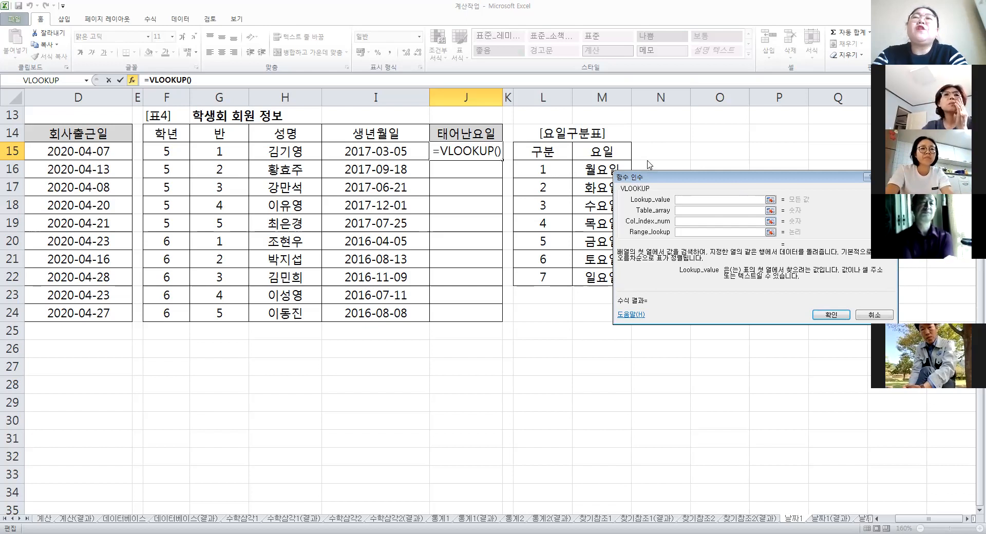
Nest a WEEKDAY function inside VLOOKUP's Lookup_value argument.
left_click_drag(648, 177, 607, 196)
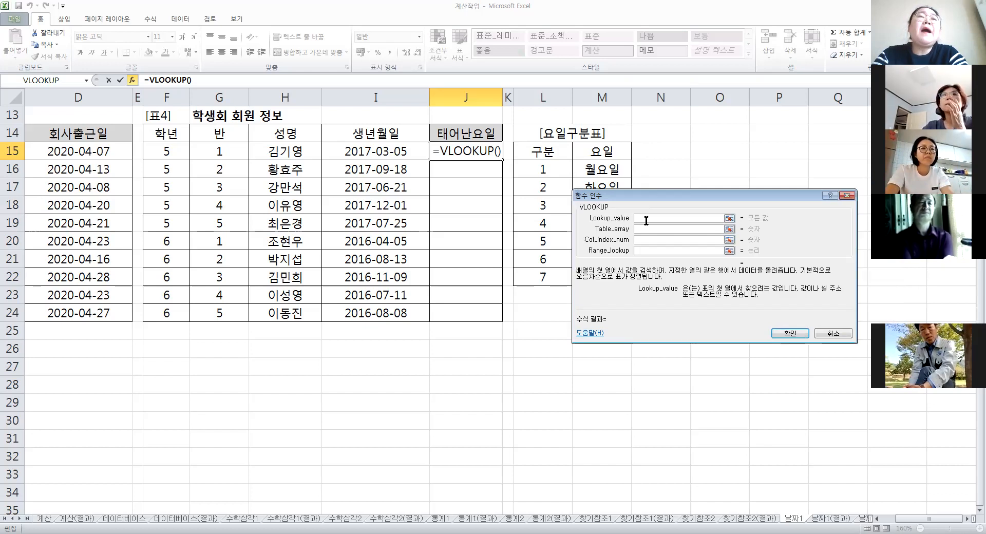
left_click(86, 81)
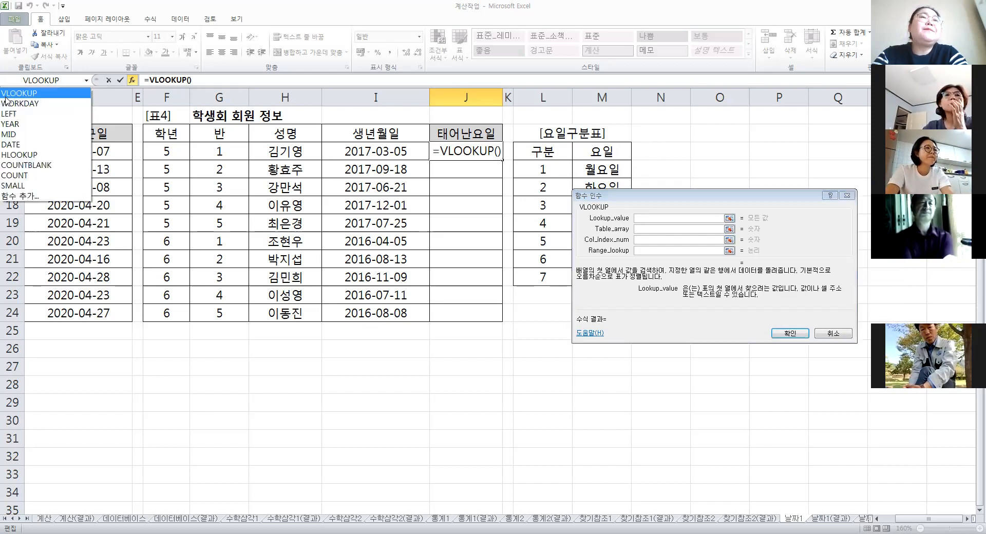
left_click(35, 196)
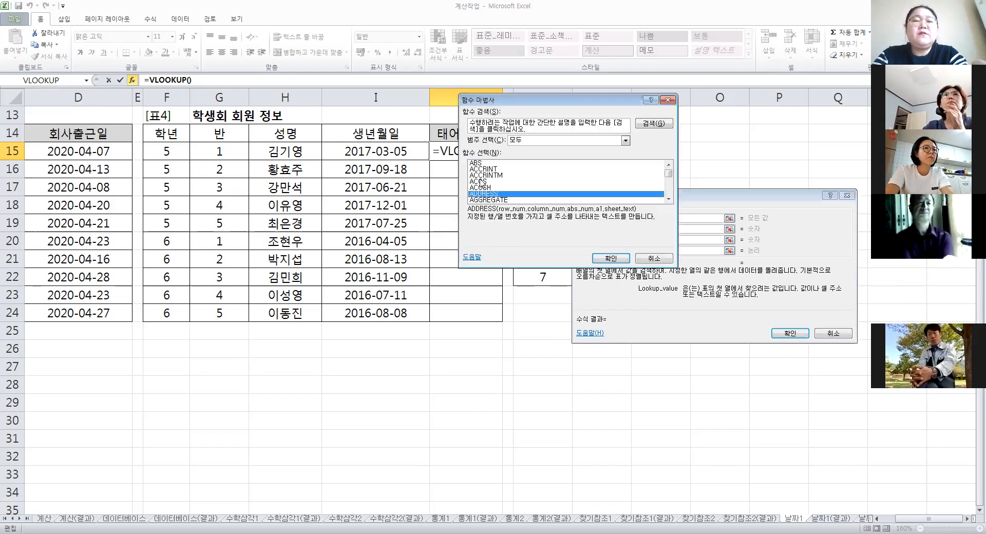
key("w")
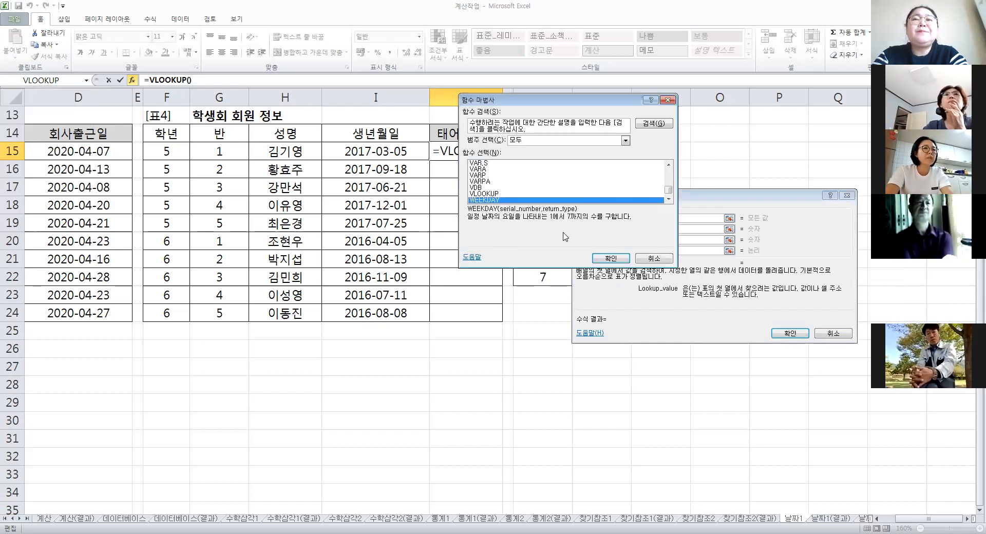
left_click(611, 258)
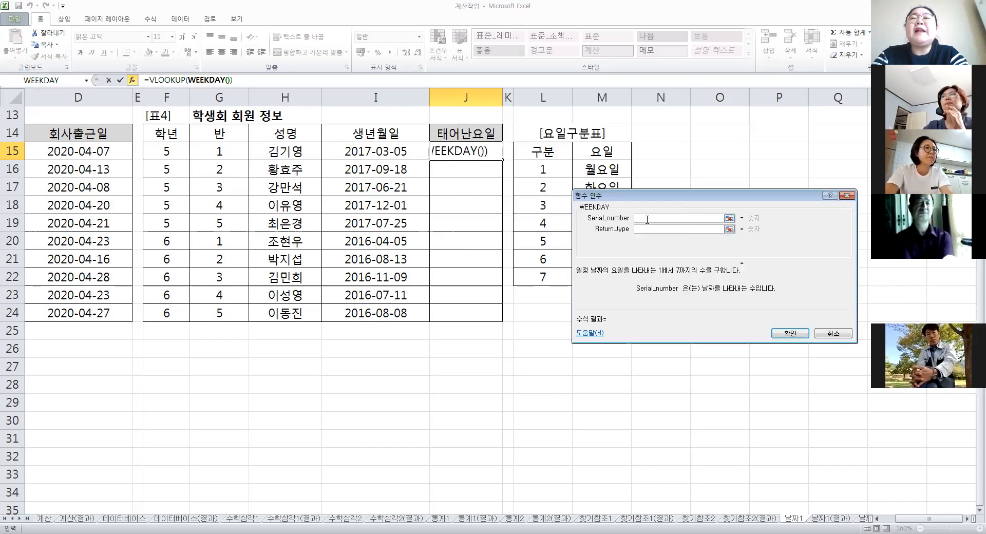
Set WEEKDAY's Serial_number to the 생년월일 cell I15 and its Return_type to 2.
left_click(640, 229)
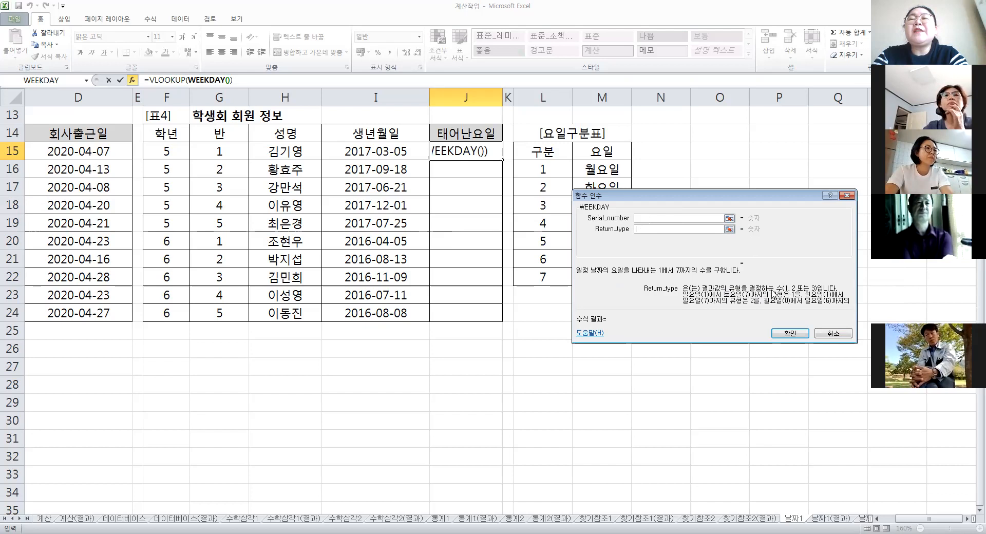
left_click(644, 218)
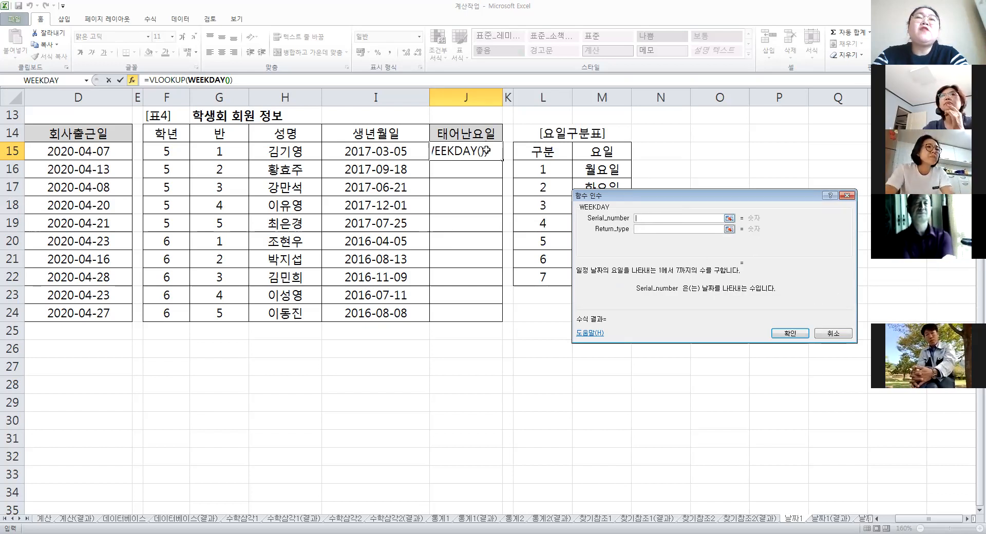
left_click(381, 154)
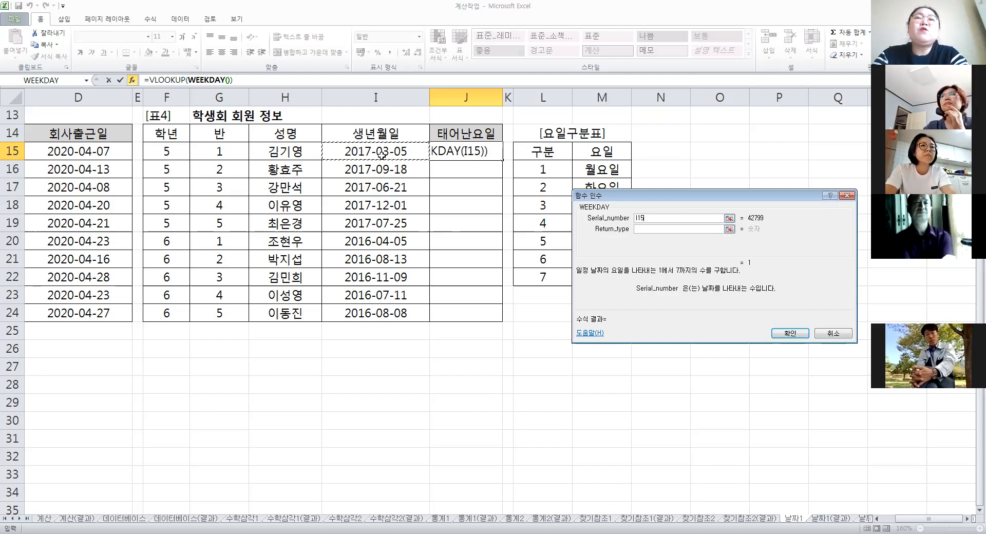
left_click(653, 229)
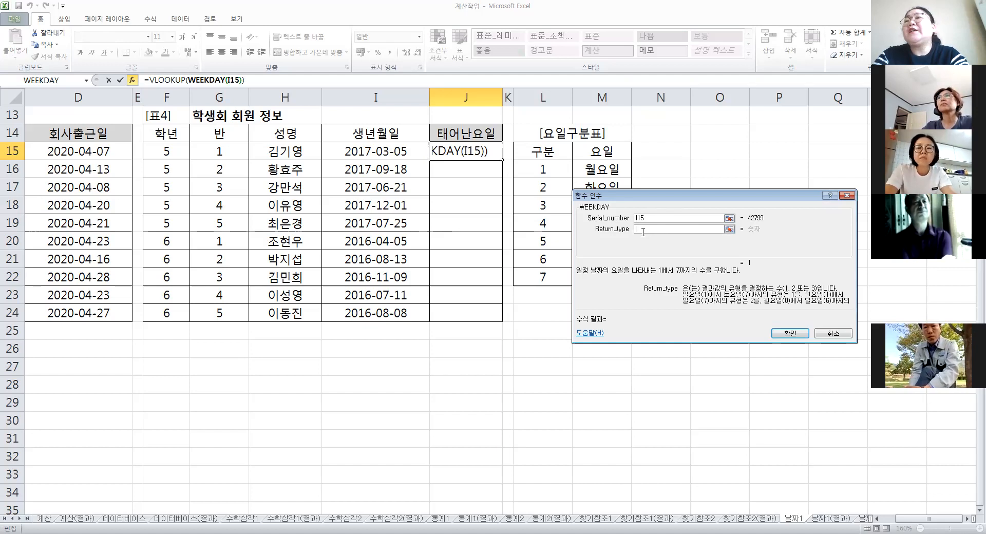
type("2")
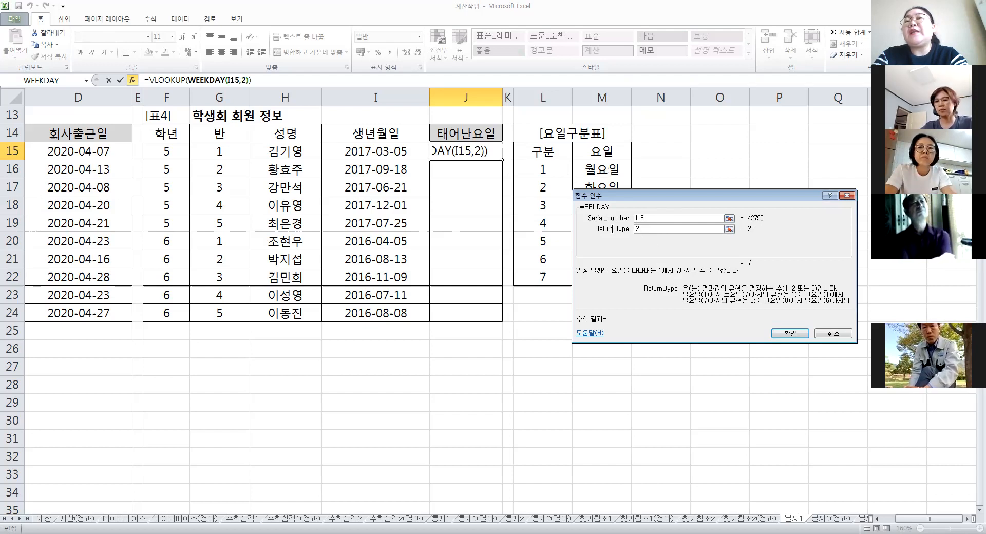
Return to VLOOKUP's arguments and set Table_array to the 요일구분표 range as the absolute reference $L$15:$M$22.
left_click_drag(633, 198, 601, 240)
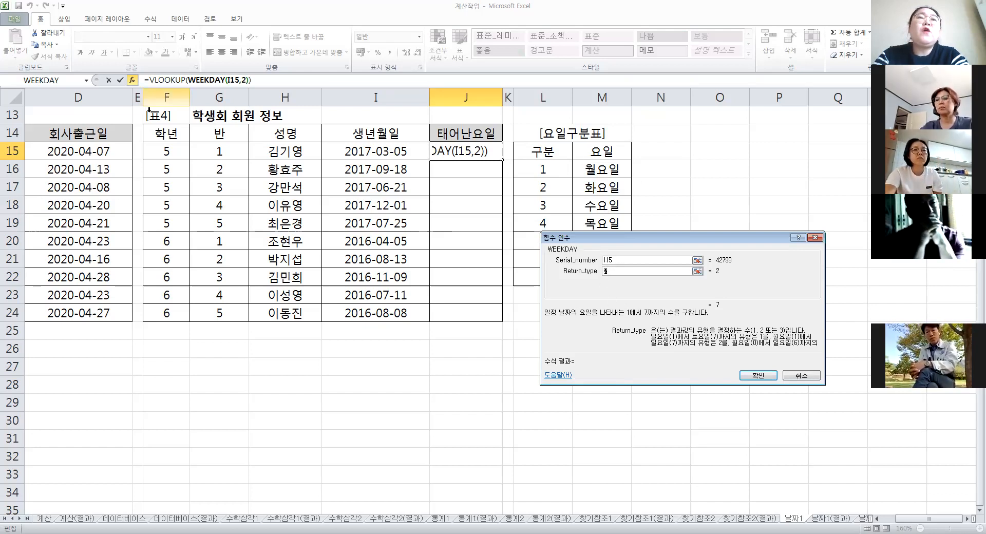
left_click(170, 80)
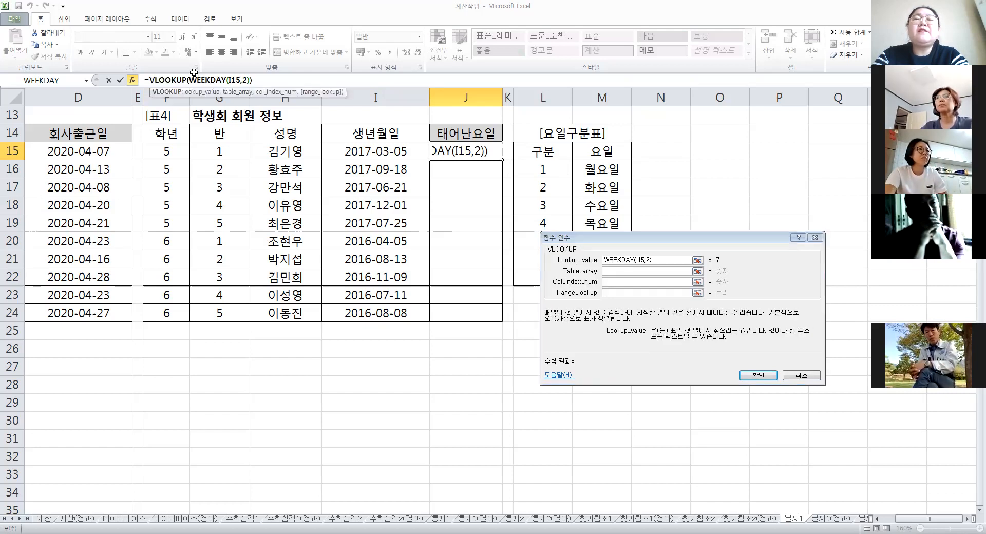
left_click(615, 271)
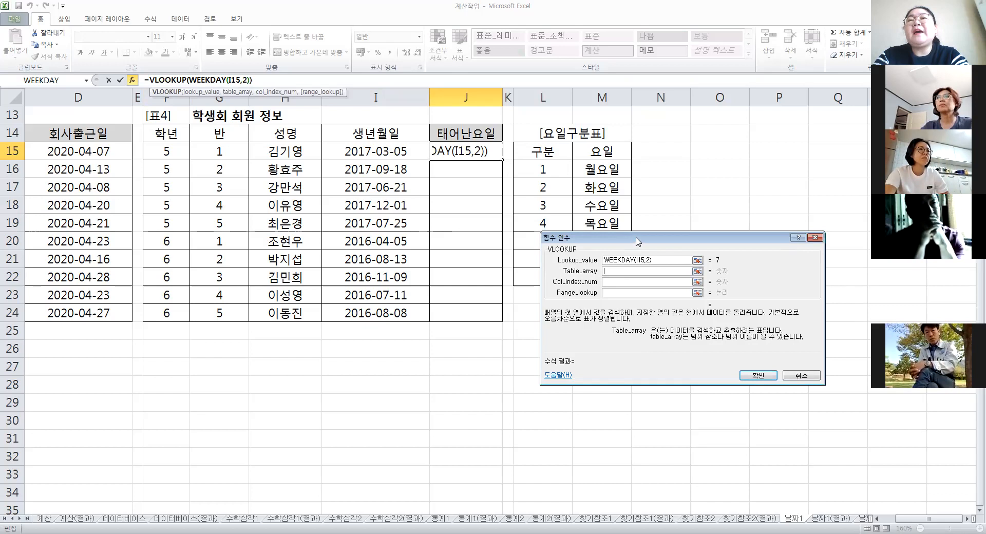
left_click_drag(635, 266, 619, 328)
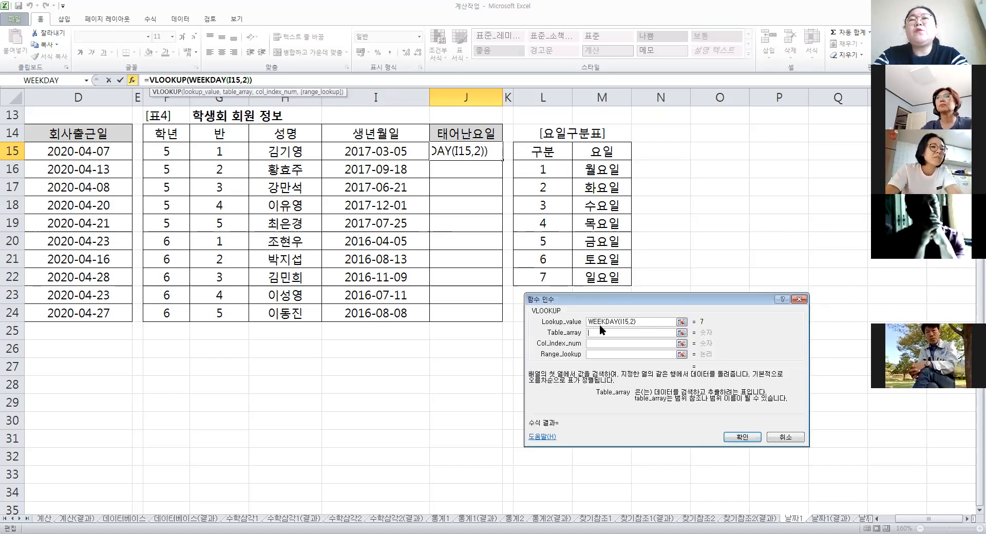
left_click(542, 151)
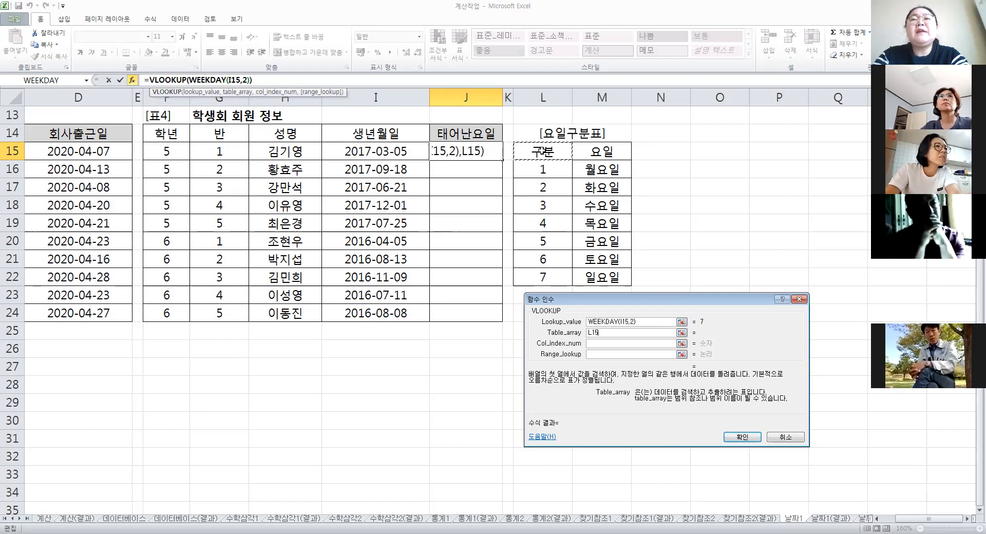
left_click_drag(542, 151, 608, 277)
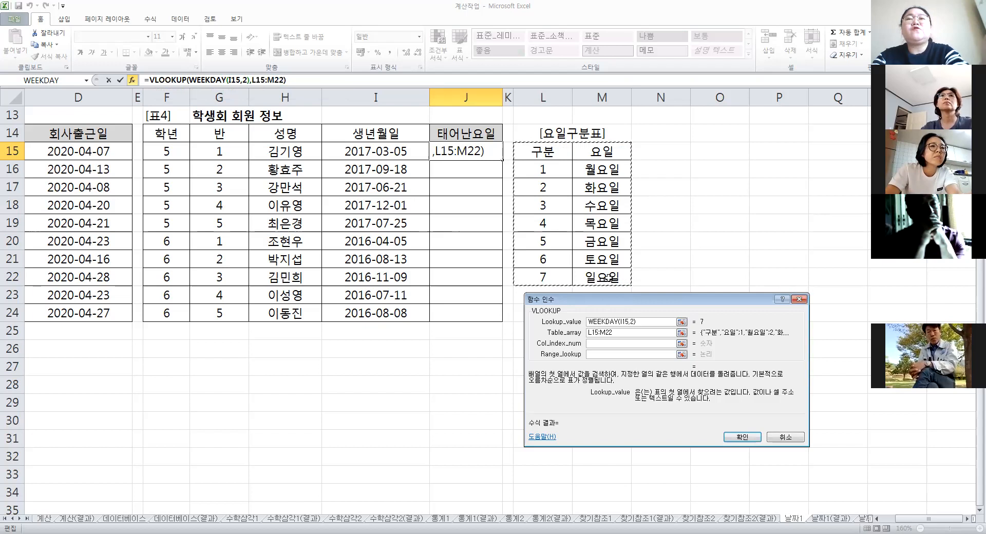
key("F4")
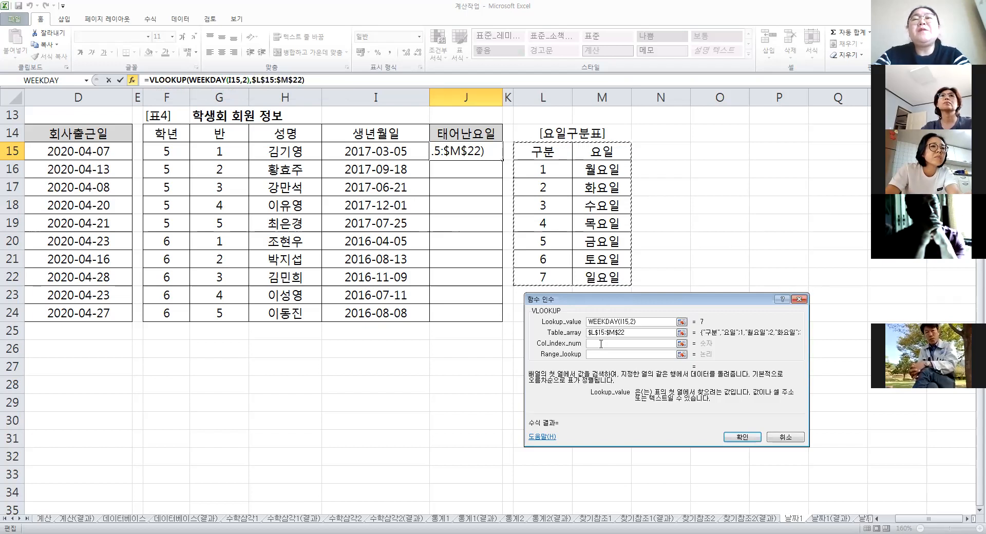
Set VLOOKUP's Col_index_num to 2 and its Range_lookup to 1.
left_click(601, 343)
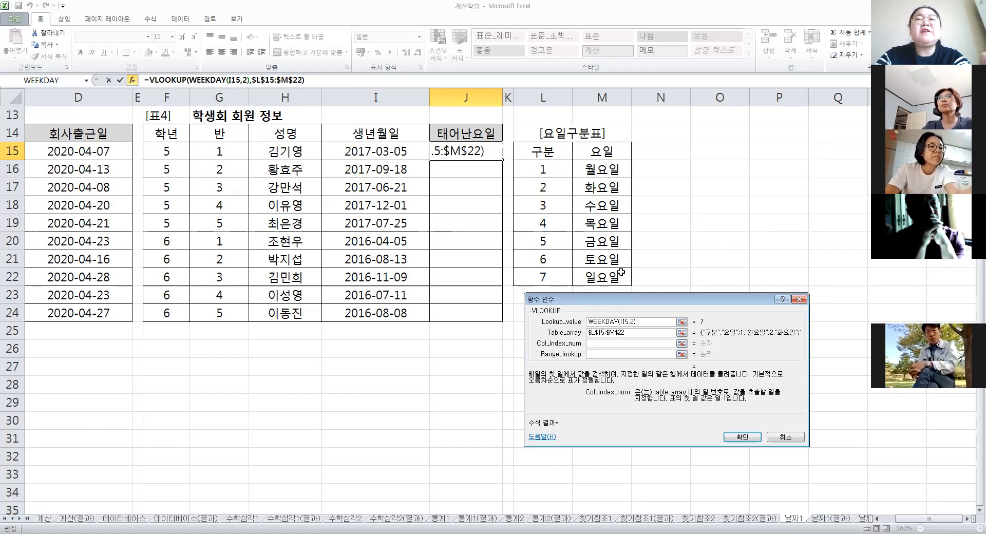
type("2")
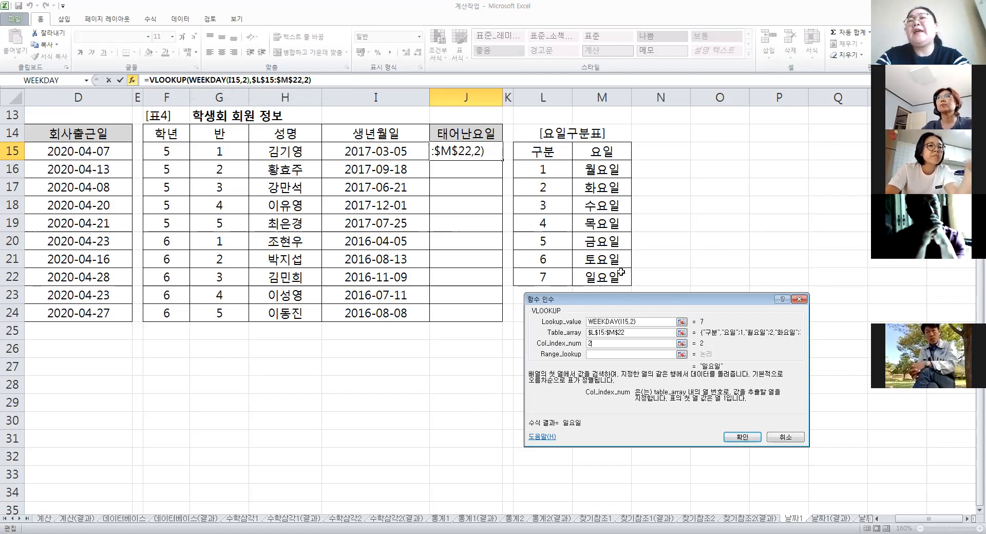
left_click(607, 355)
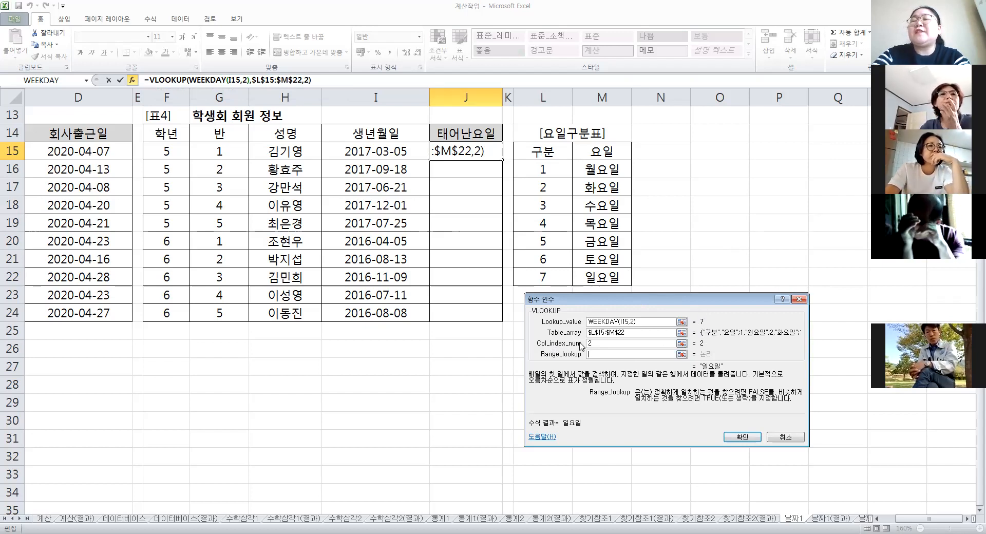
type("1")
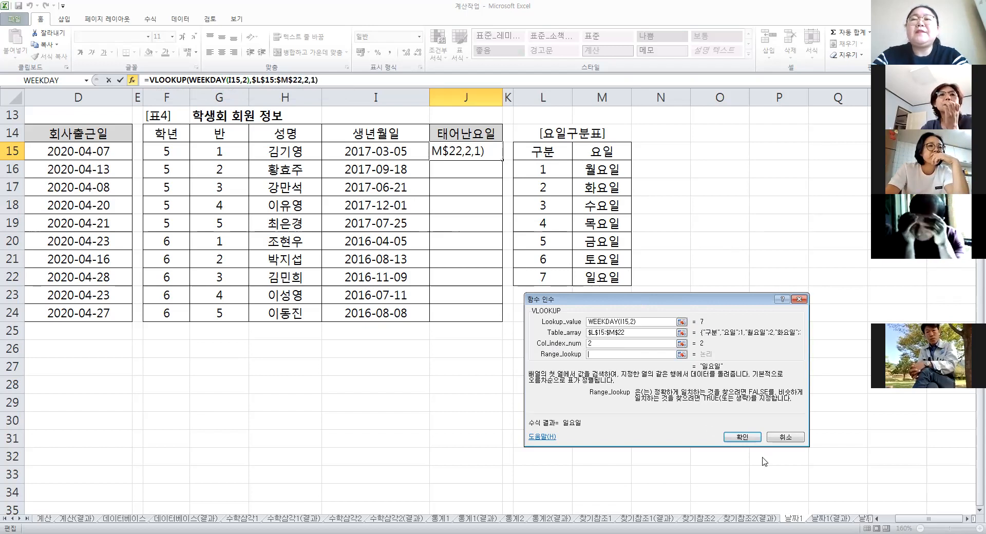
Enter the VLOOKUP formula in J15 and copy it down the 태어난요일 column through J24.
left_click(742, 437)
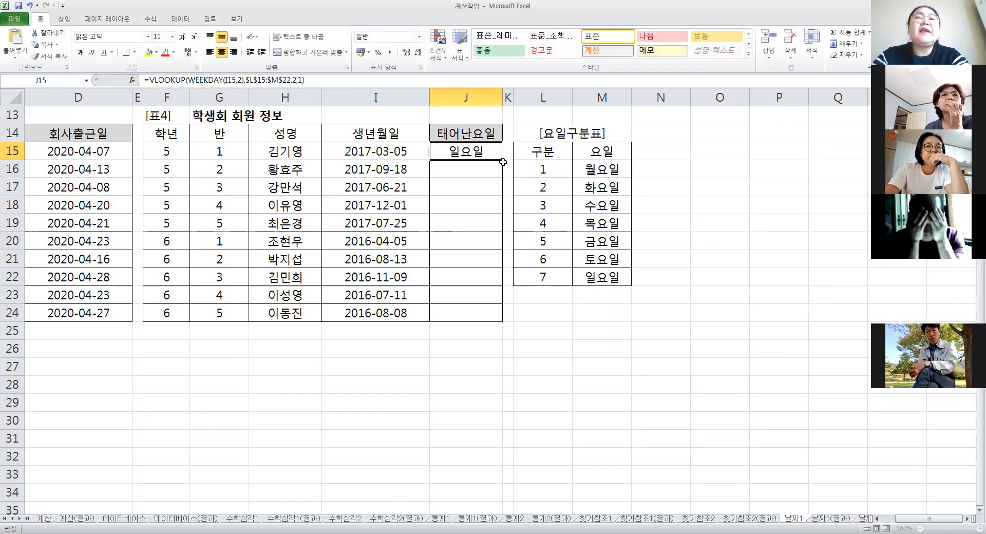
left_click_drag(503, 160, 480, 319)
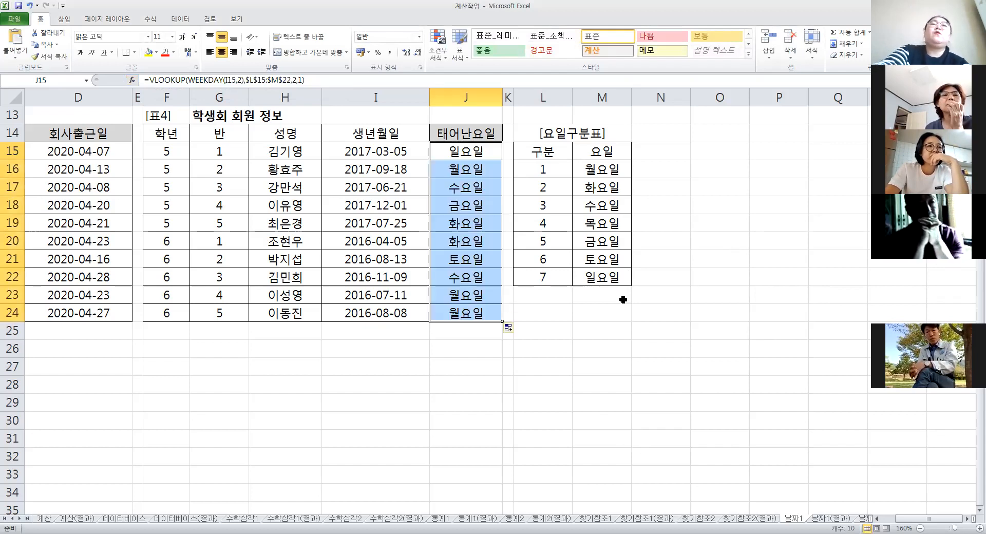
left_click(558, 283)
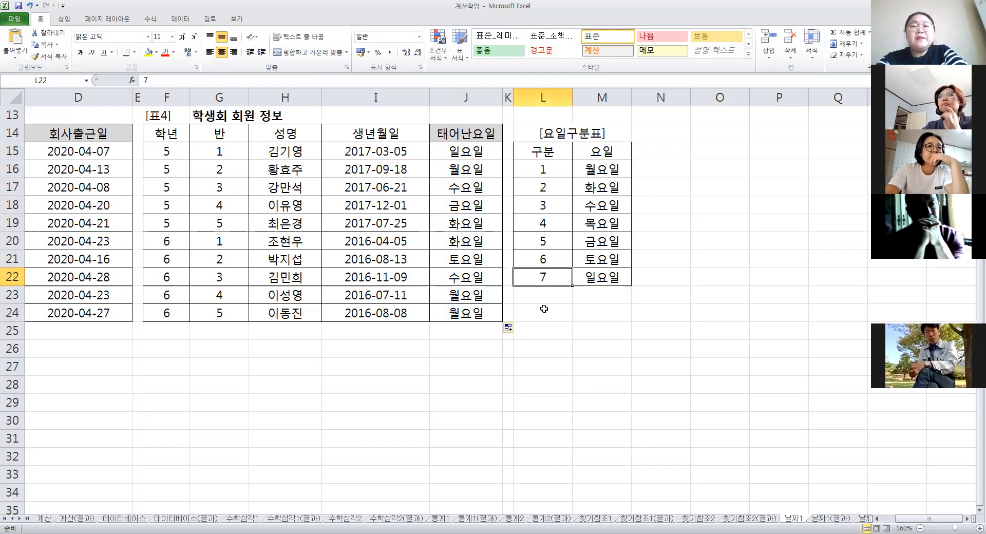
Switch to the 날짜2 sheet and start an IF function in 표1's first 요일 cell, D3.
left_click(861, 519)
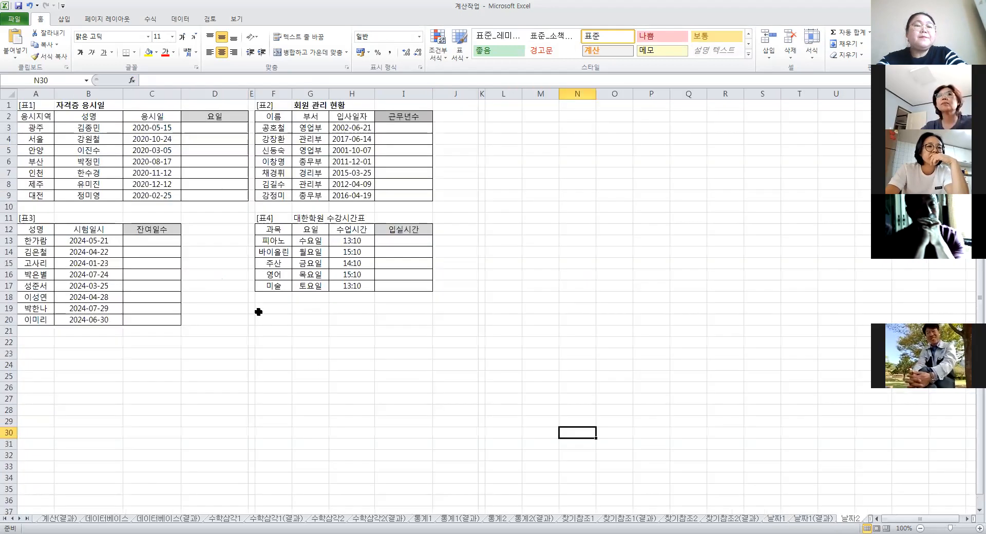
scroll(259, 315, "up", 4)
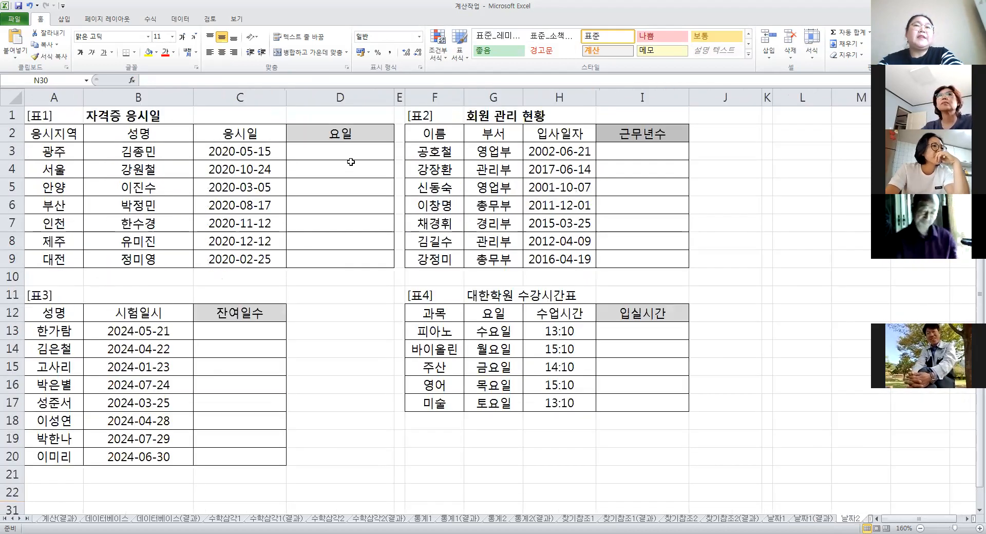
left_click(361, 148)
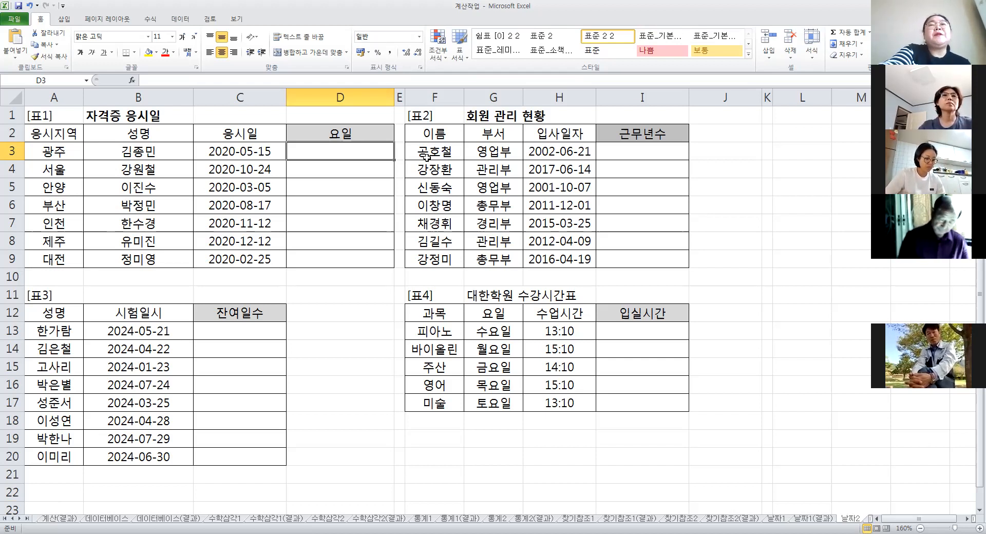
left_click(133, 81)
left_click(538, 266)
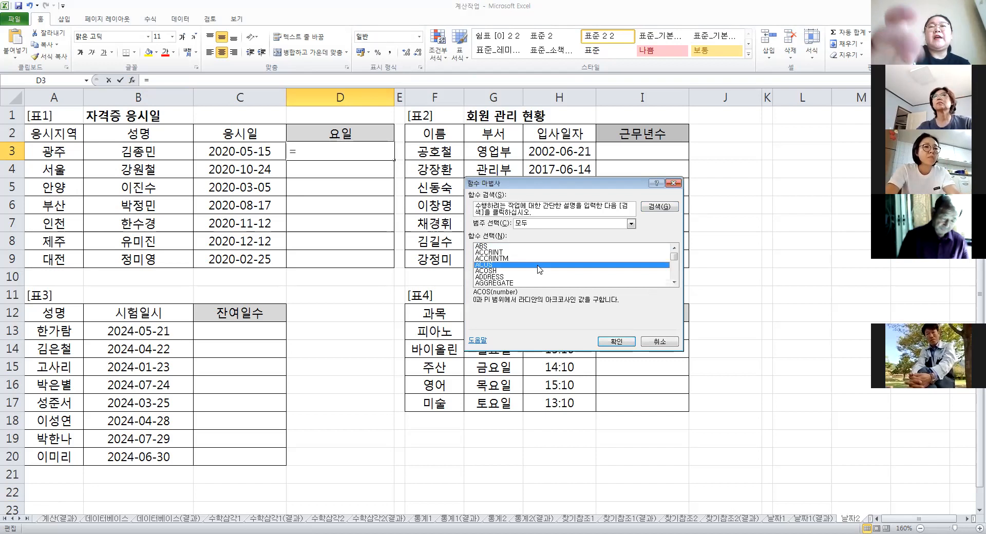
key("i")
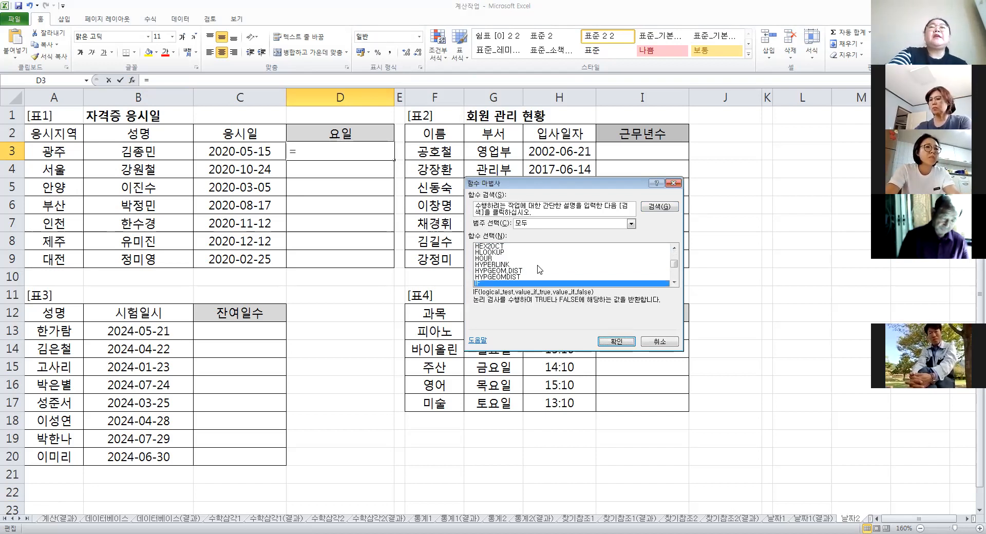
key("Return")
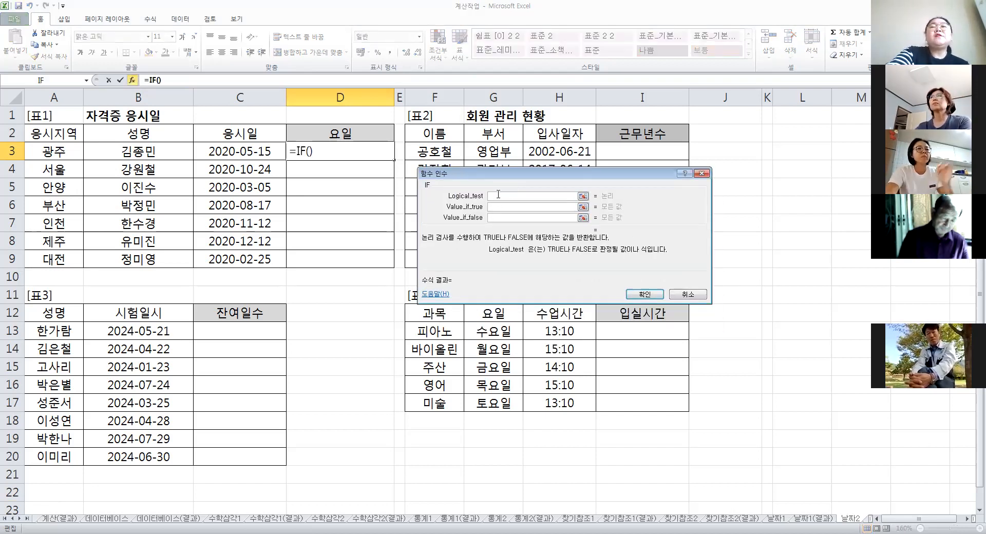
Set the IF function's Value_if_true to "평일" and its Value_if_false to "주말".
left_click(493, 207)
left_click(492, 218)
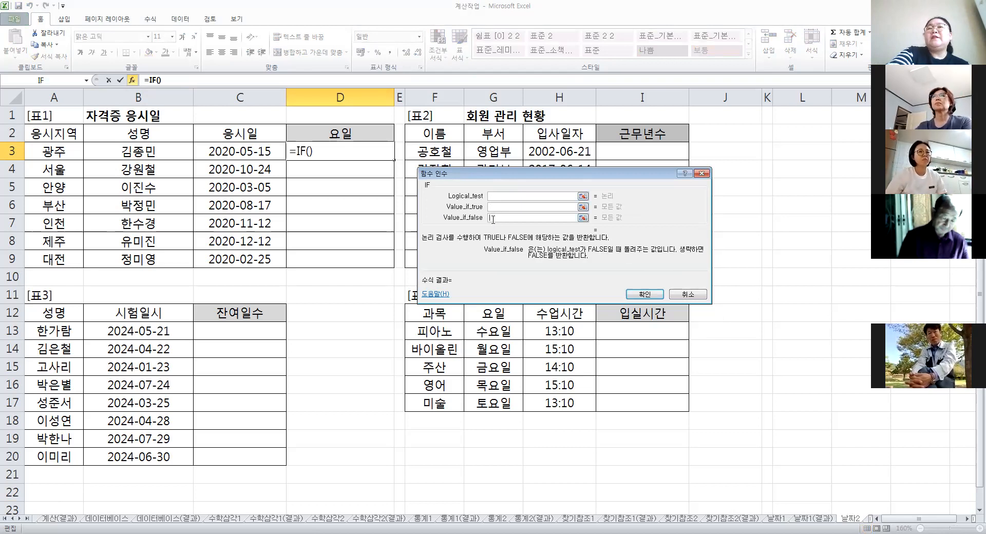
left_click(497, 196)
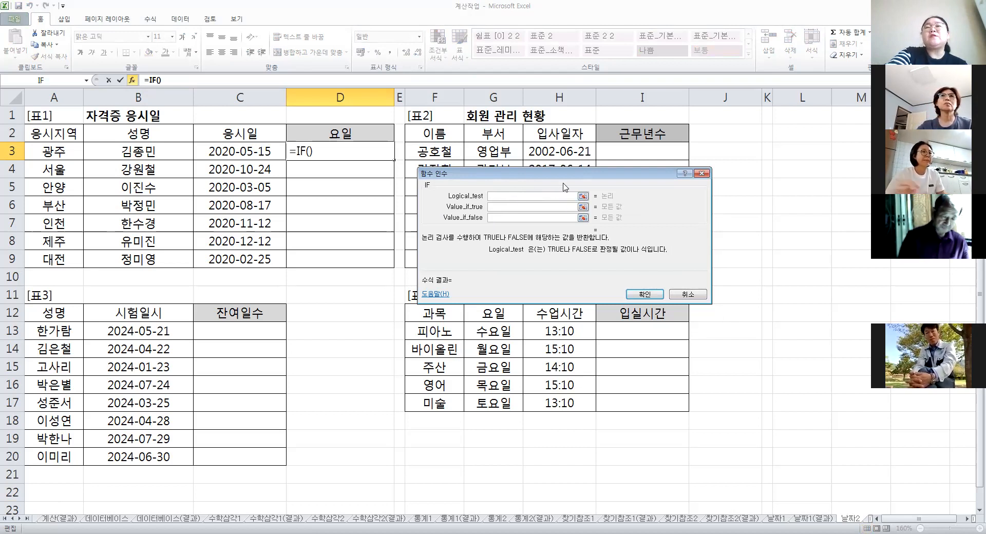
left_click(531, 207)
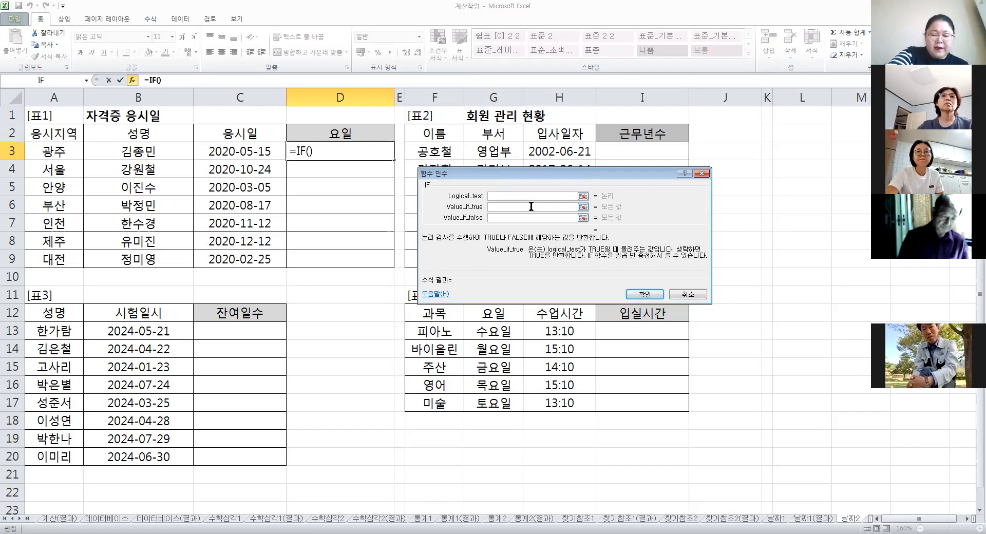
type("v")
key("BackSpace")
type("평일")
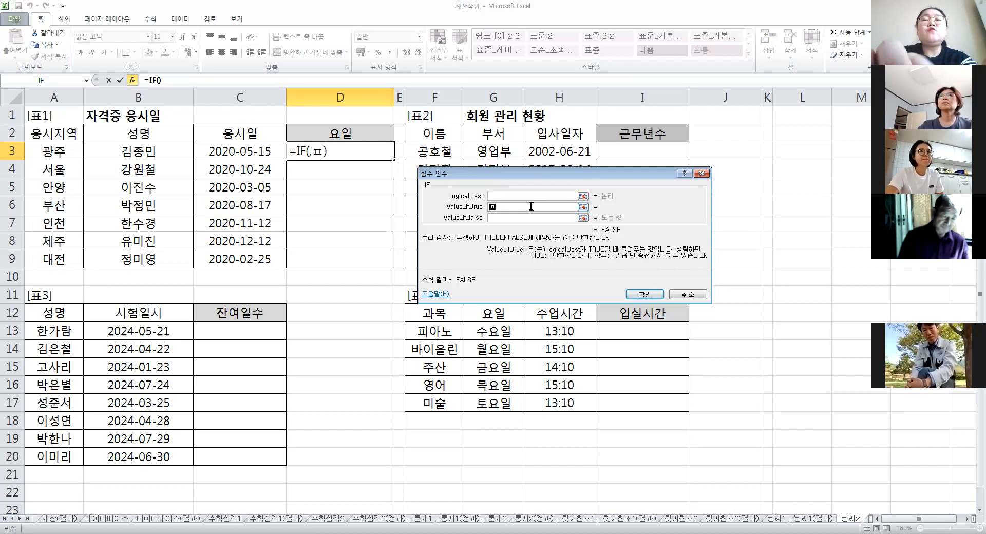
key("Tab")
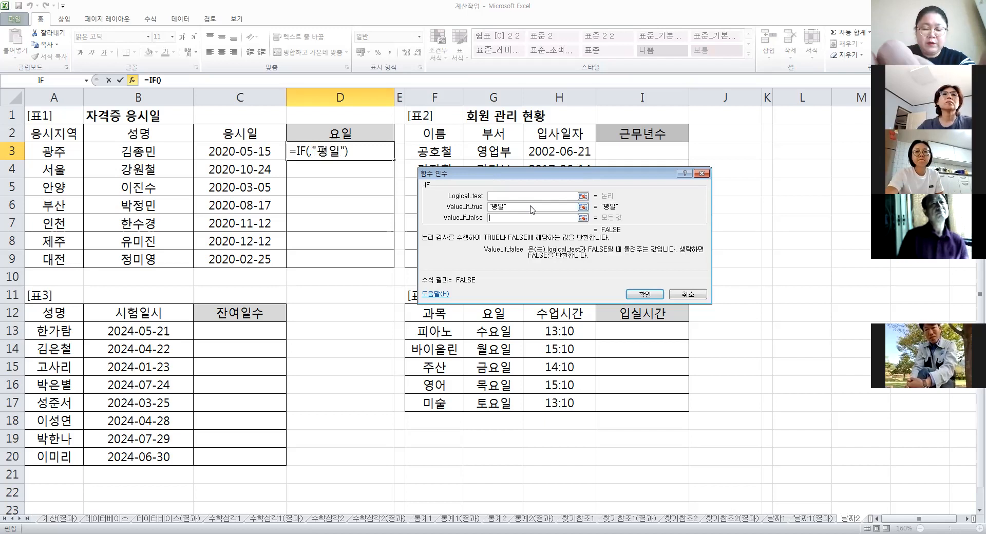
type("주말")
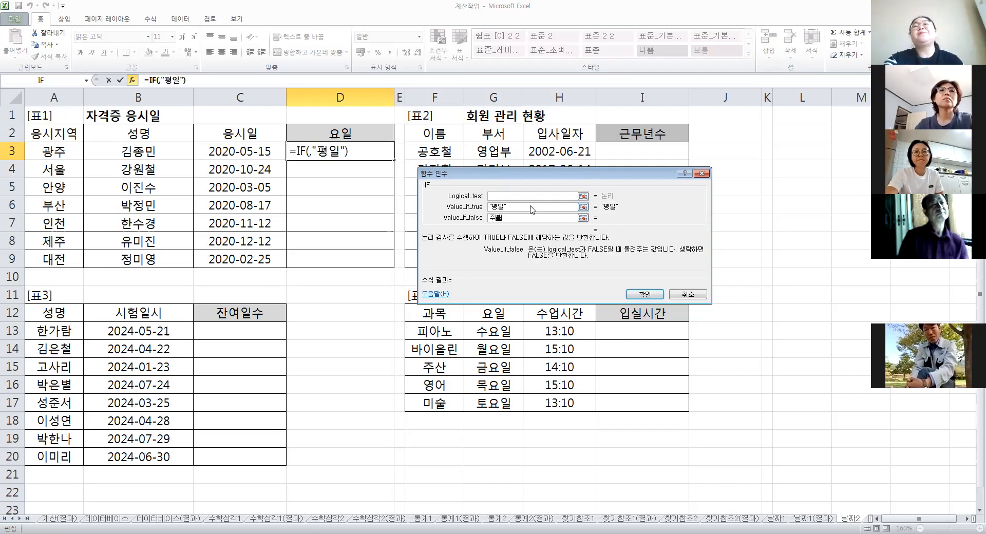
Nest WEEKDAY in IF's Logical_test, with the 응시일 cell C3 as Serial_number and 2 as Return_type.
left_click(528, 197)
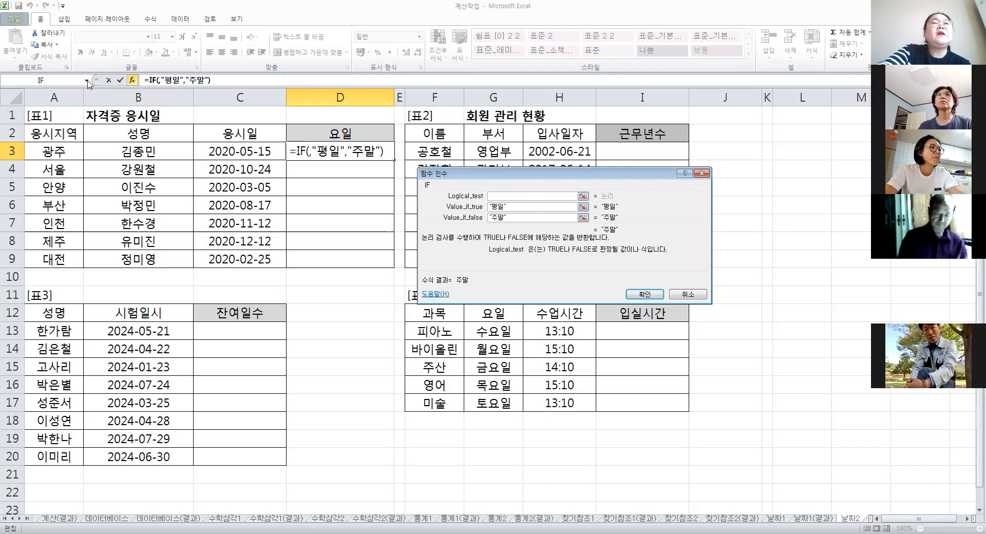
left_click(86, 81)
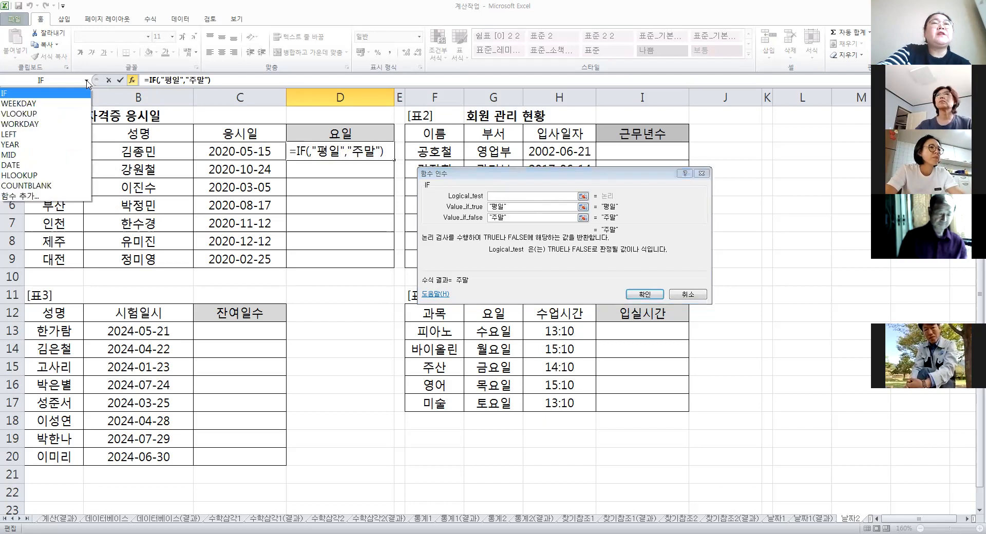
left_click(63, 105)
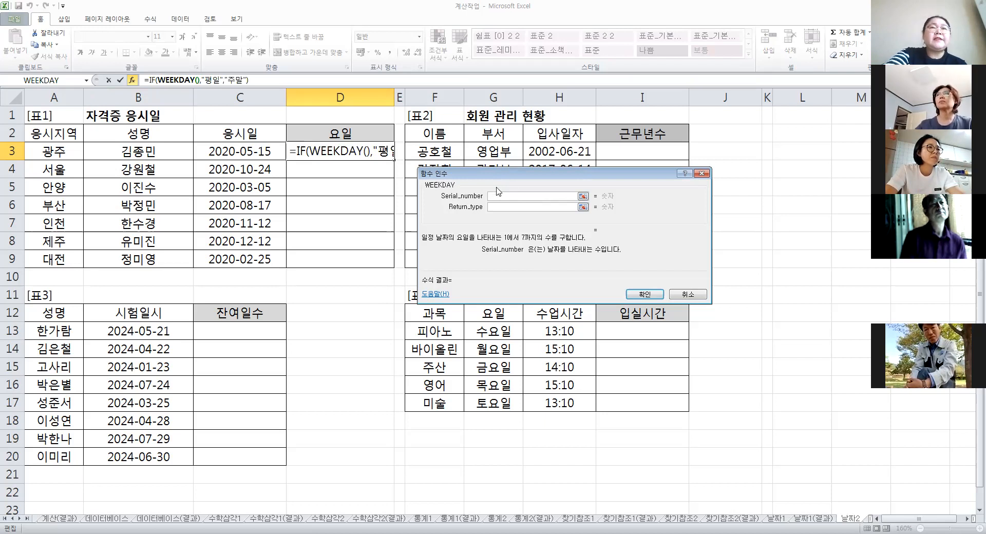
left_click(263, 151)
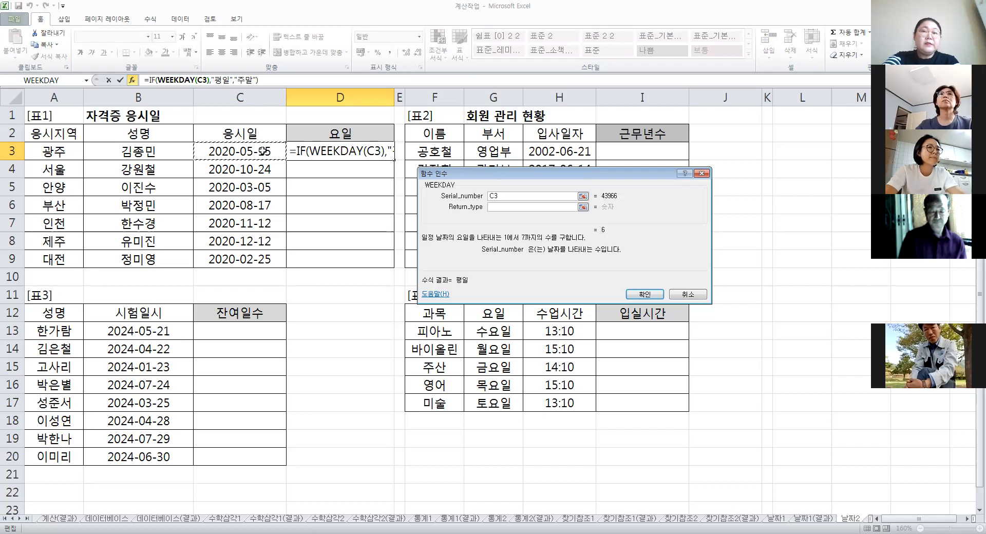
left_click(501, 207)
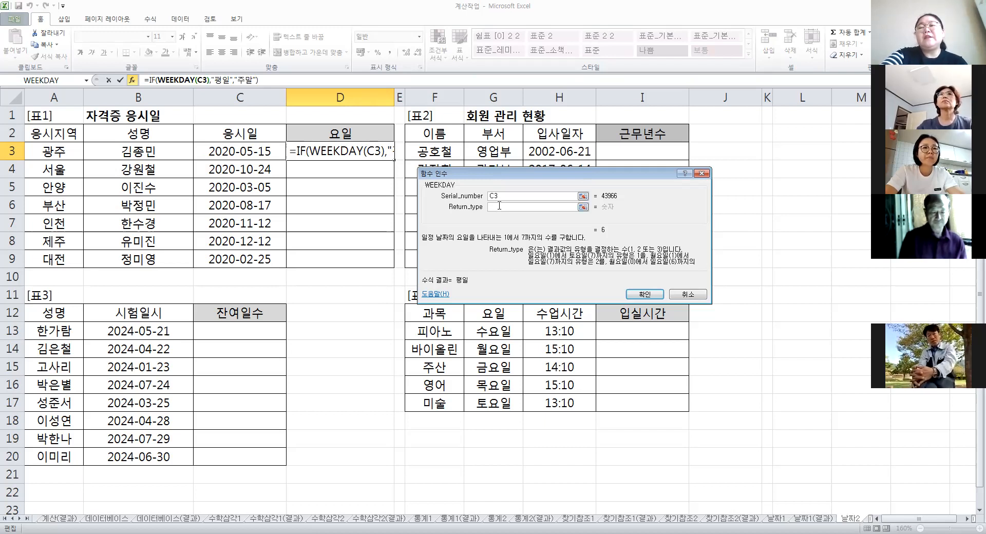
type("2")
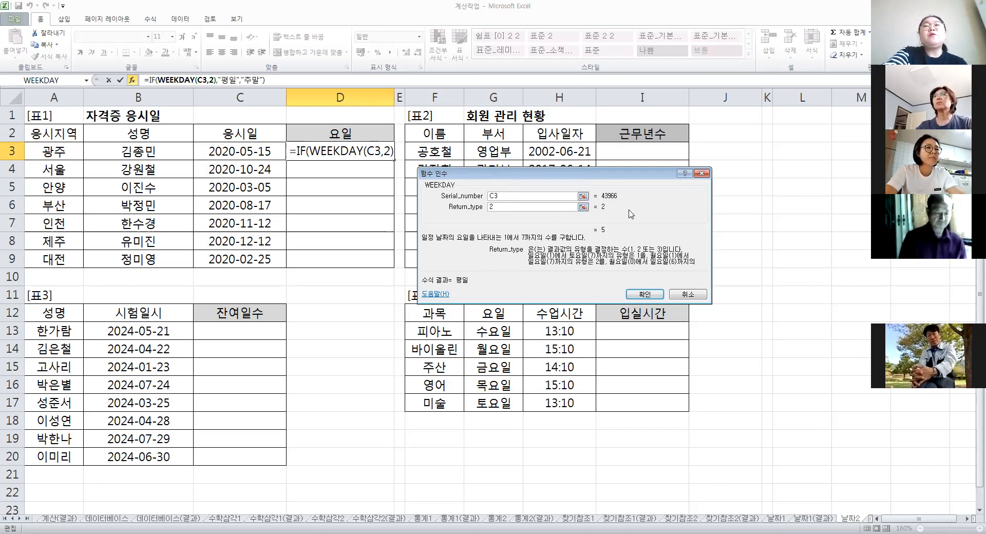
Return to IF's arguments and complete Logical_test as WEEKDAY(C3,2)<=5.
left_click(150, 82)
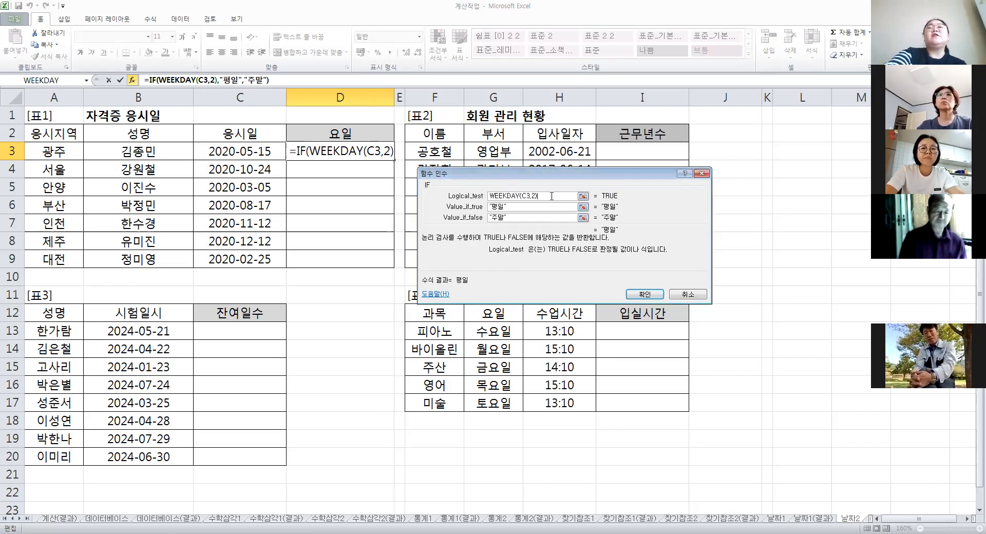
left_click_drag(489, 196, 537, 196)
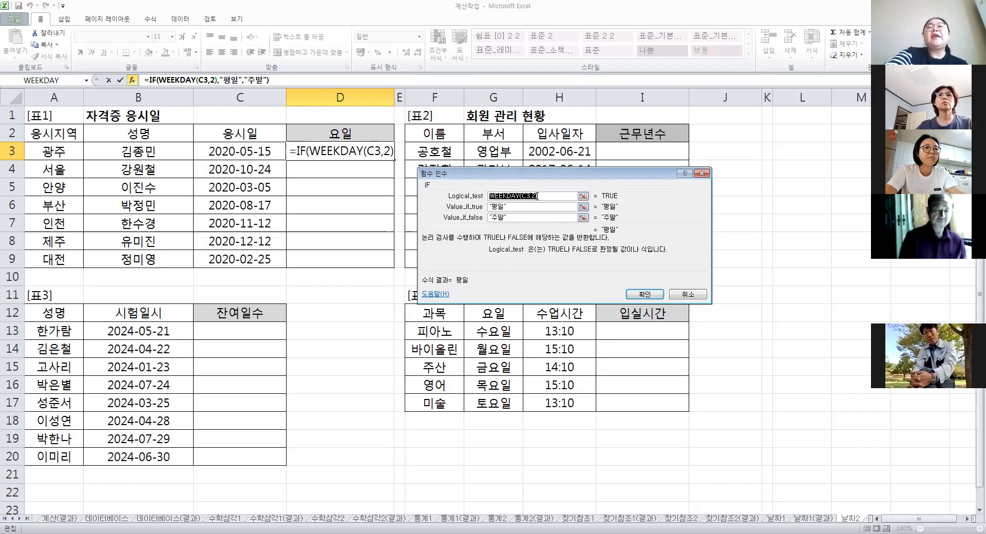
left_click(549, 195)
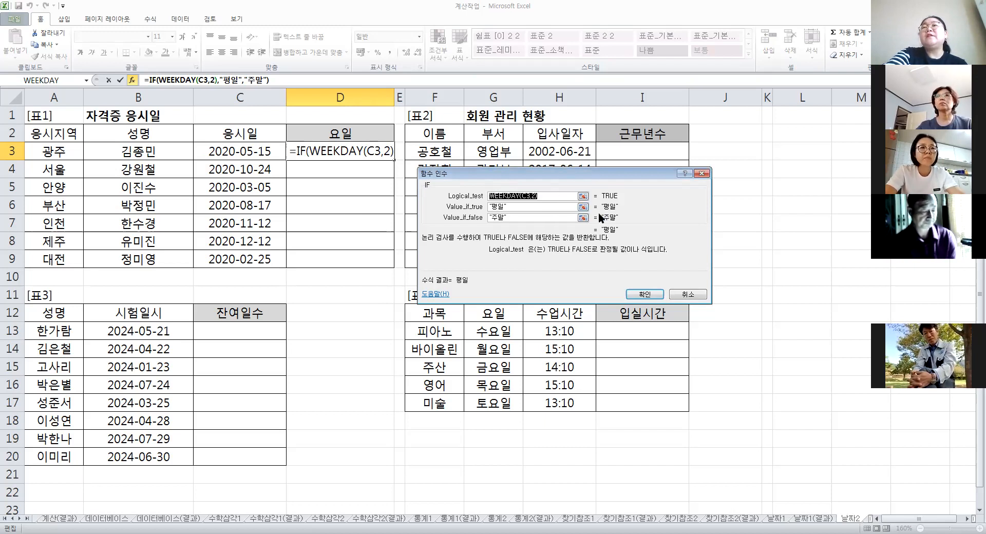
left_click_drag(538, 195, 481, 195)
left_click(559, 198)
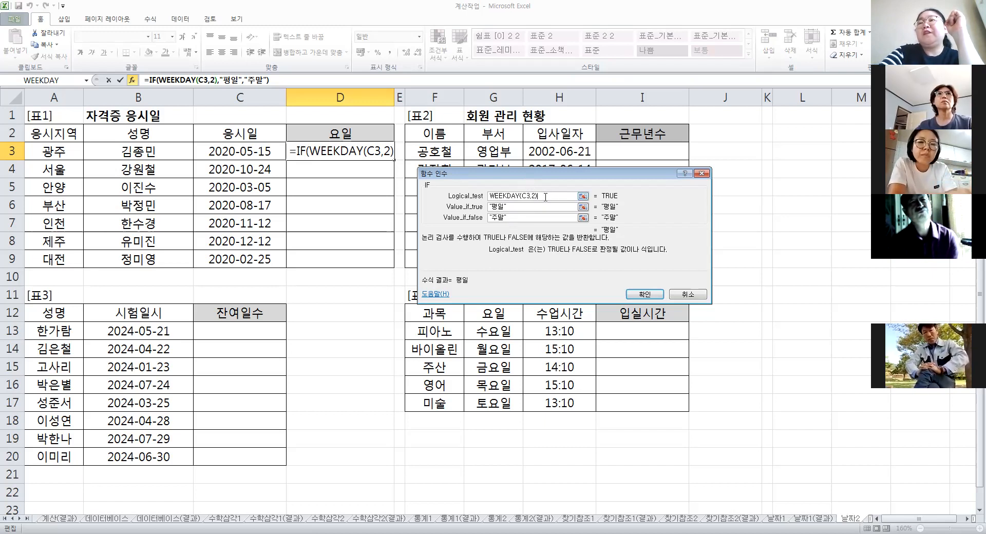
type("<=5")
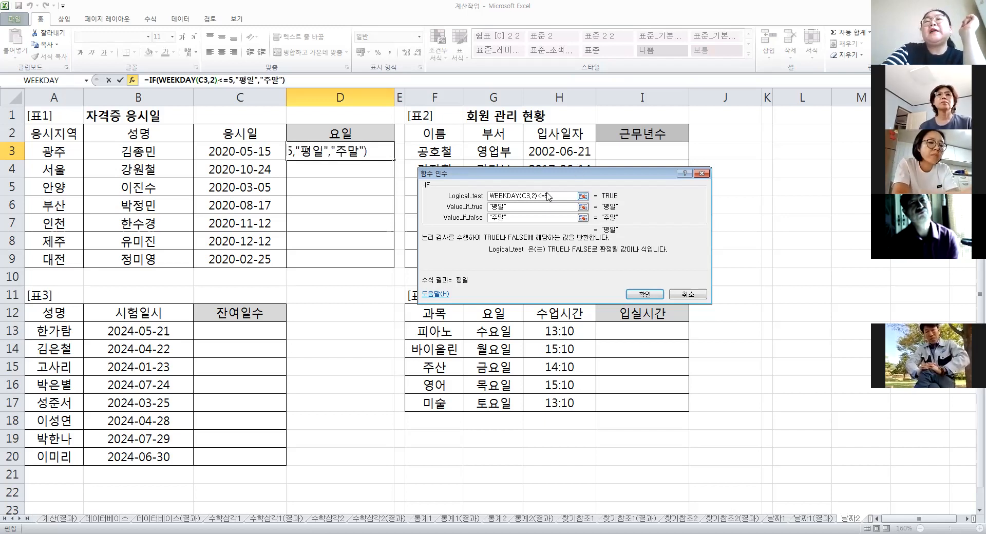
Enter the IF formula in D3 and copy it down 표1's 요일 column through D9.
left_click(521, 207)
left_click(518, 217)
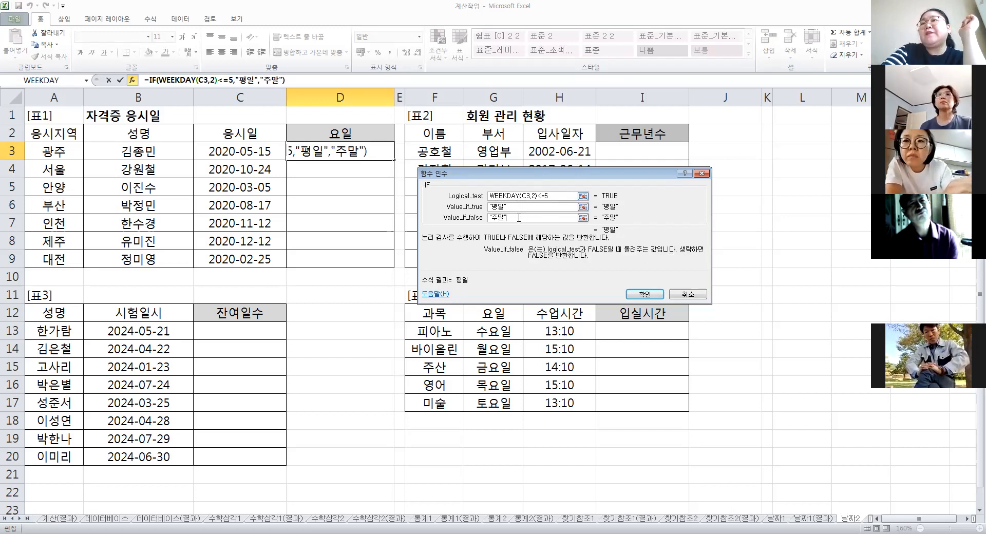
left_click(645, 294)
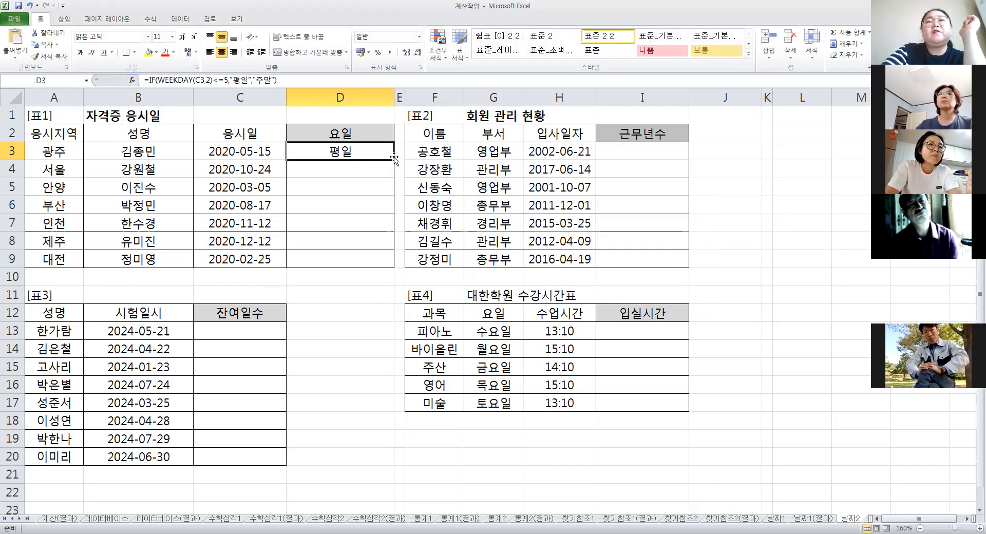
left_click_drag(394, 160, 368, 257)
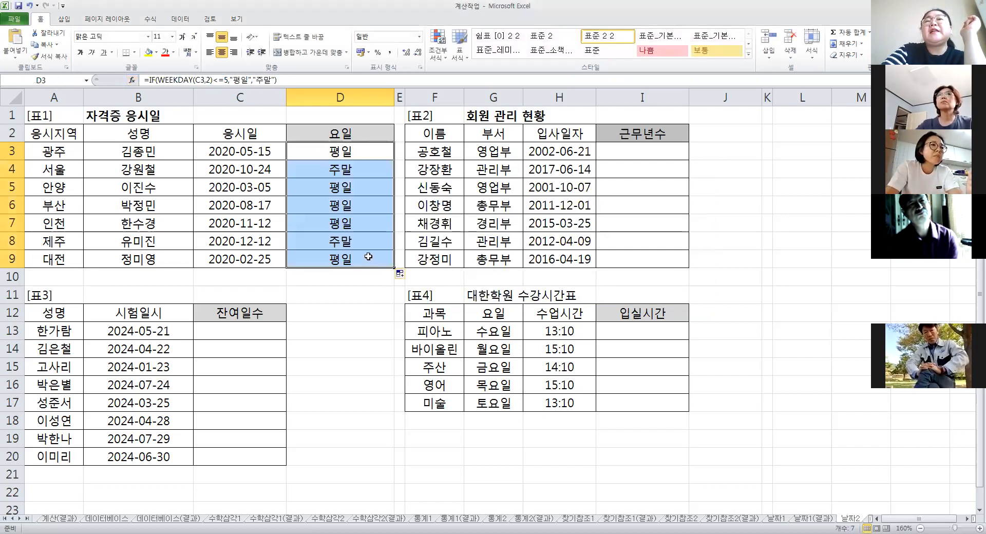